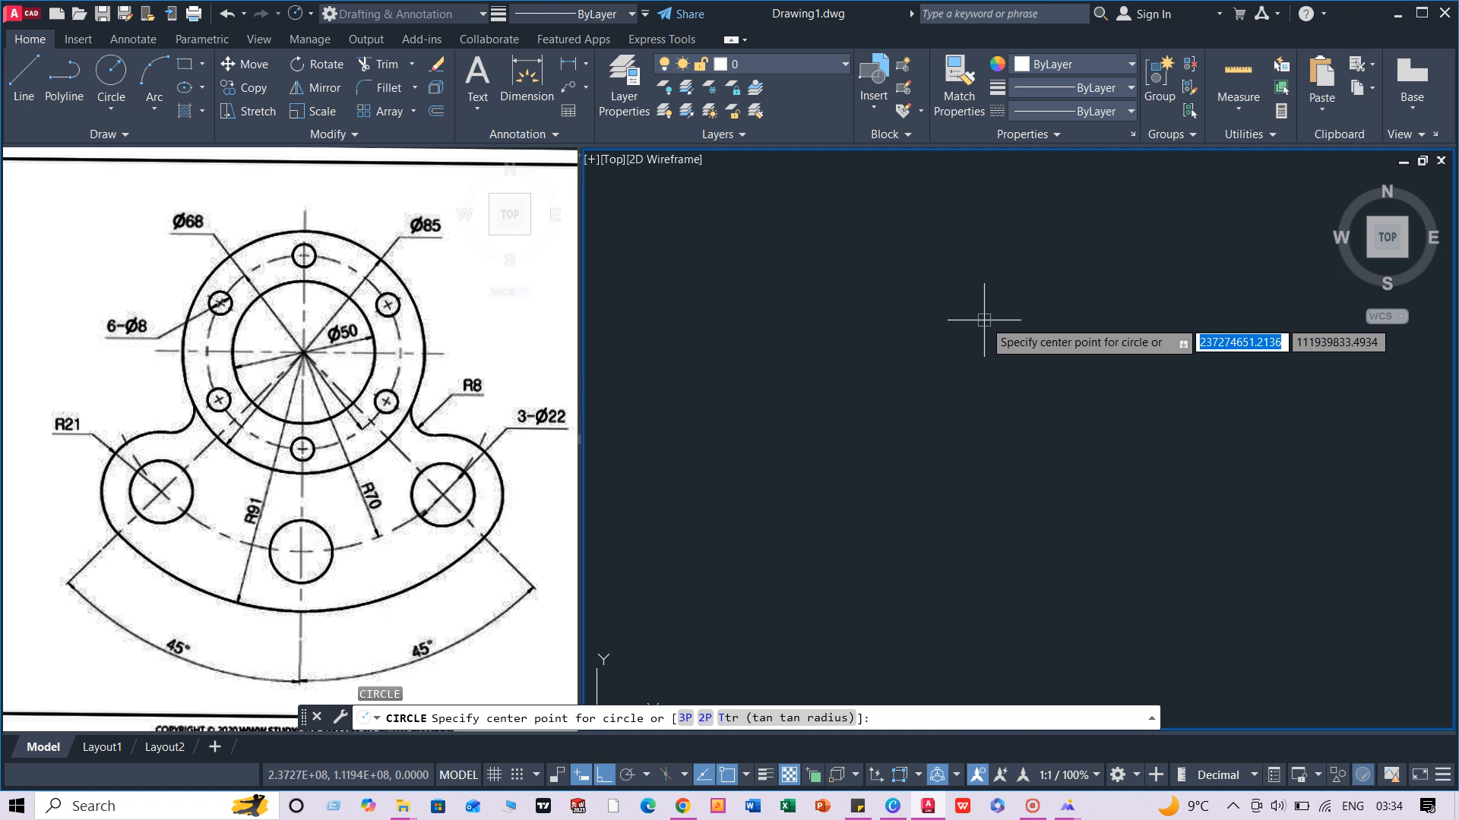
Step: Draw a circle with a diameter of 85 in the empty drawing area
{"action": "left_click", "coordinate": [983, 317]}
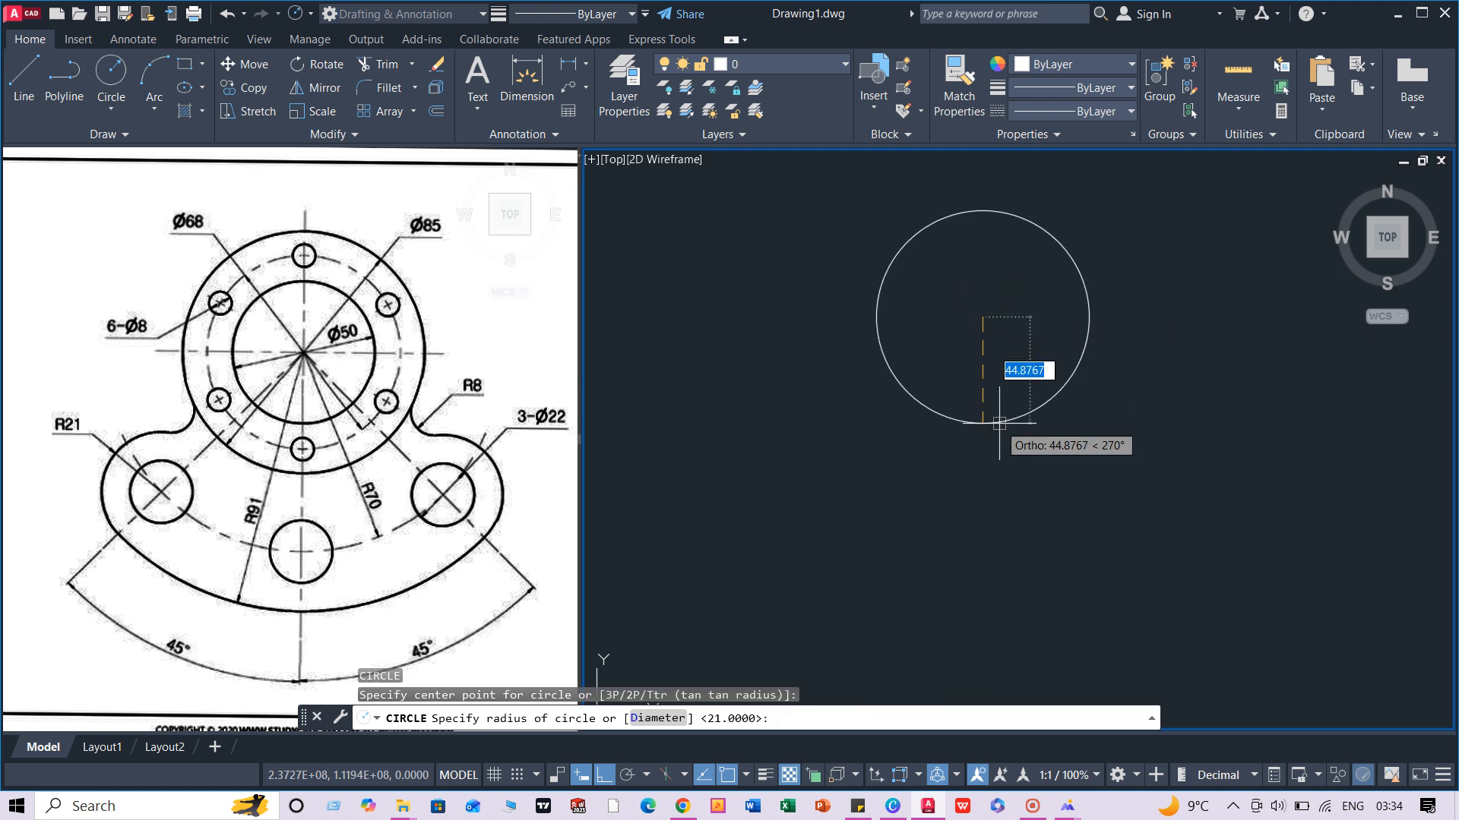
{"action": "type", "text": "d"}
{"action": "key", "text": "Return"}
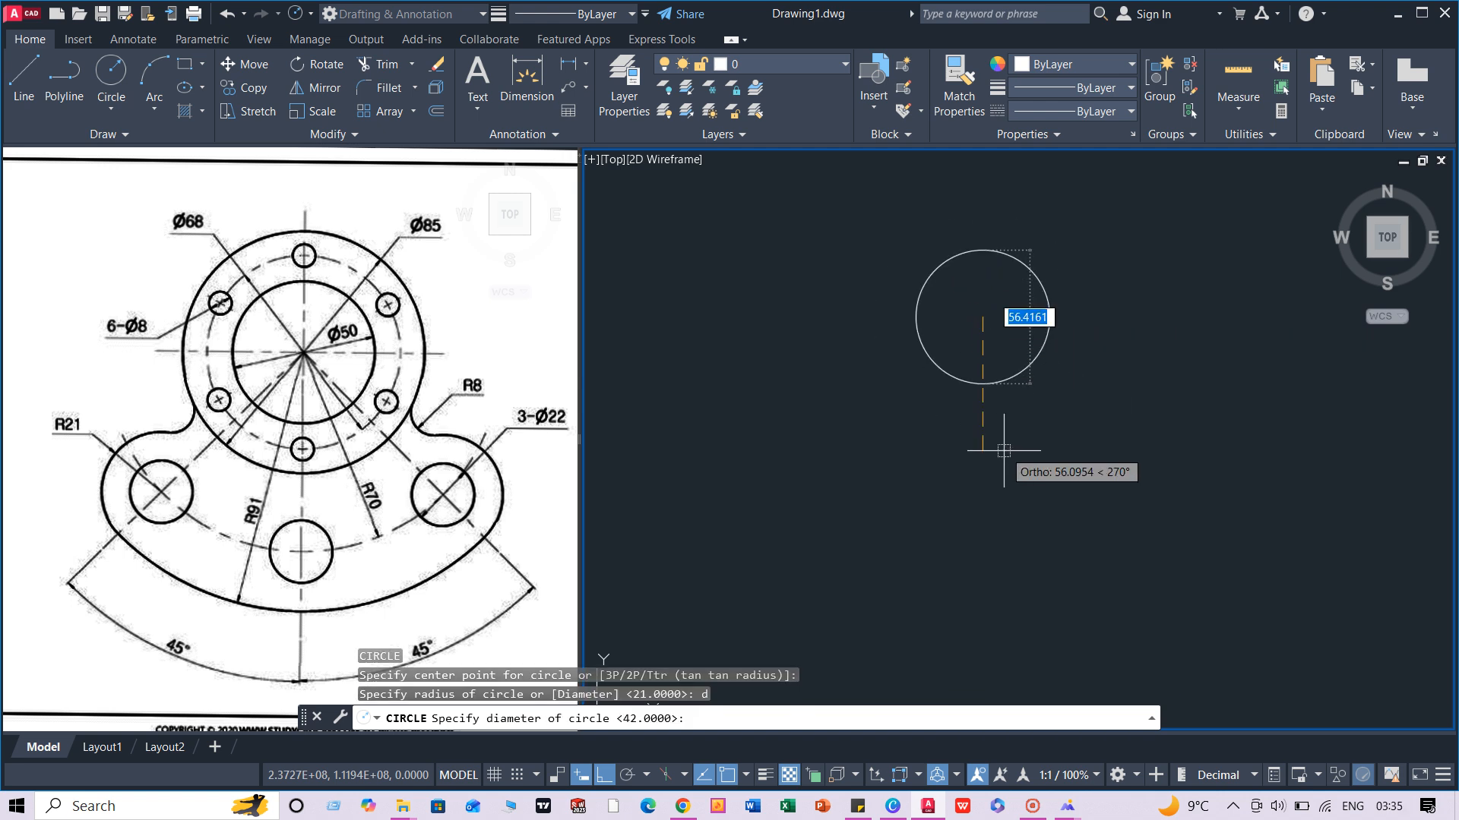
{"action": "type", "text": "85"}
{"action": "key", "text": "Return"}
Step: Draw a concentric circle with a diameter of 68 inside the 85-diameter circle
{"action": "key", "text": "Return"}
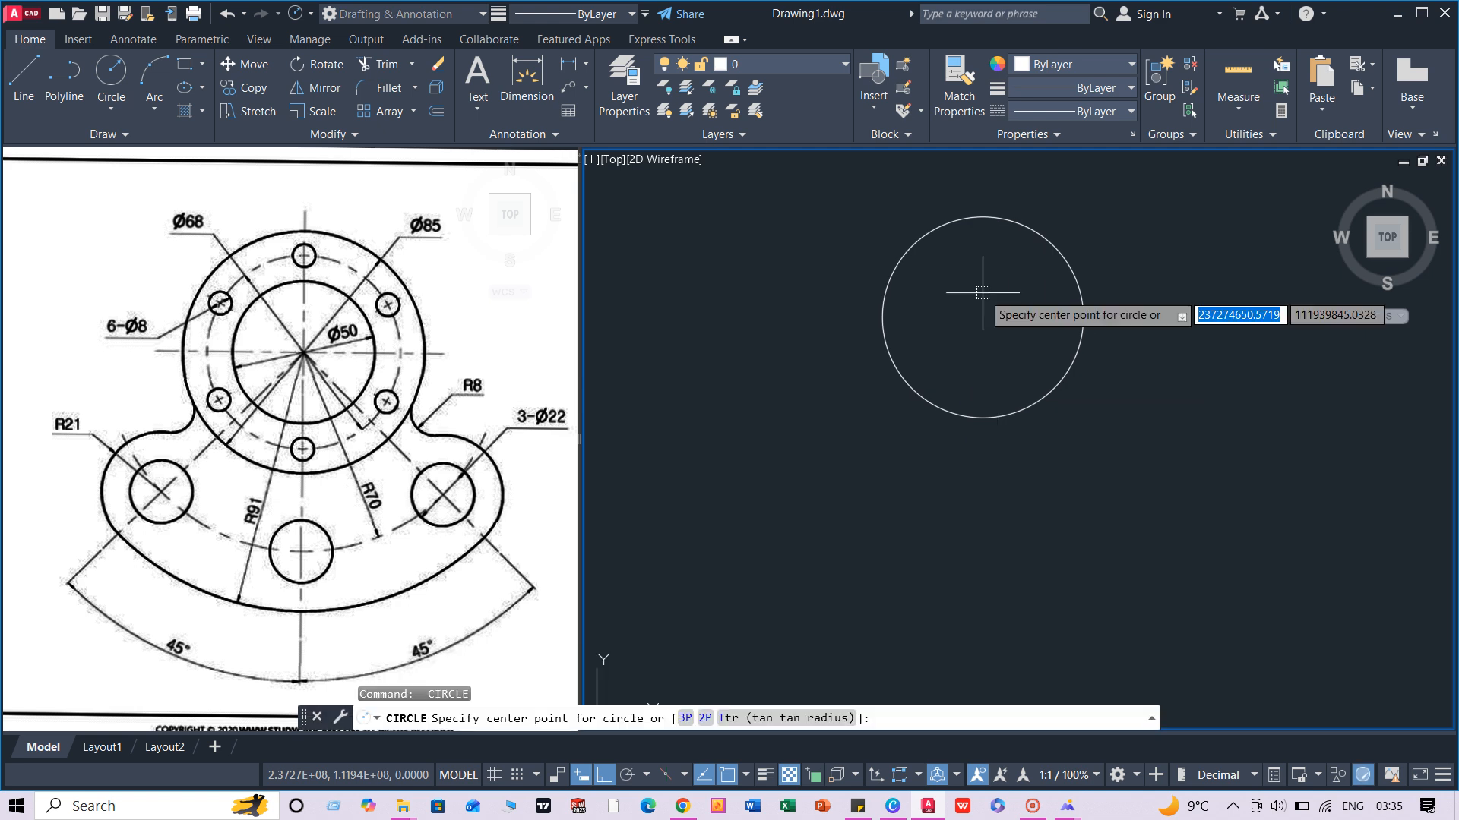
{"action": "left_click", "coordinate": [982, 317]}
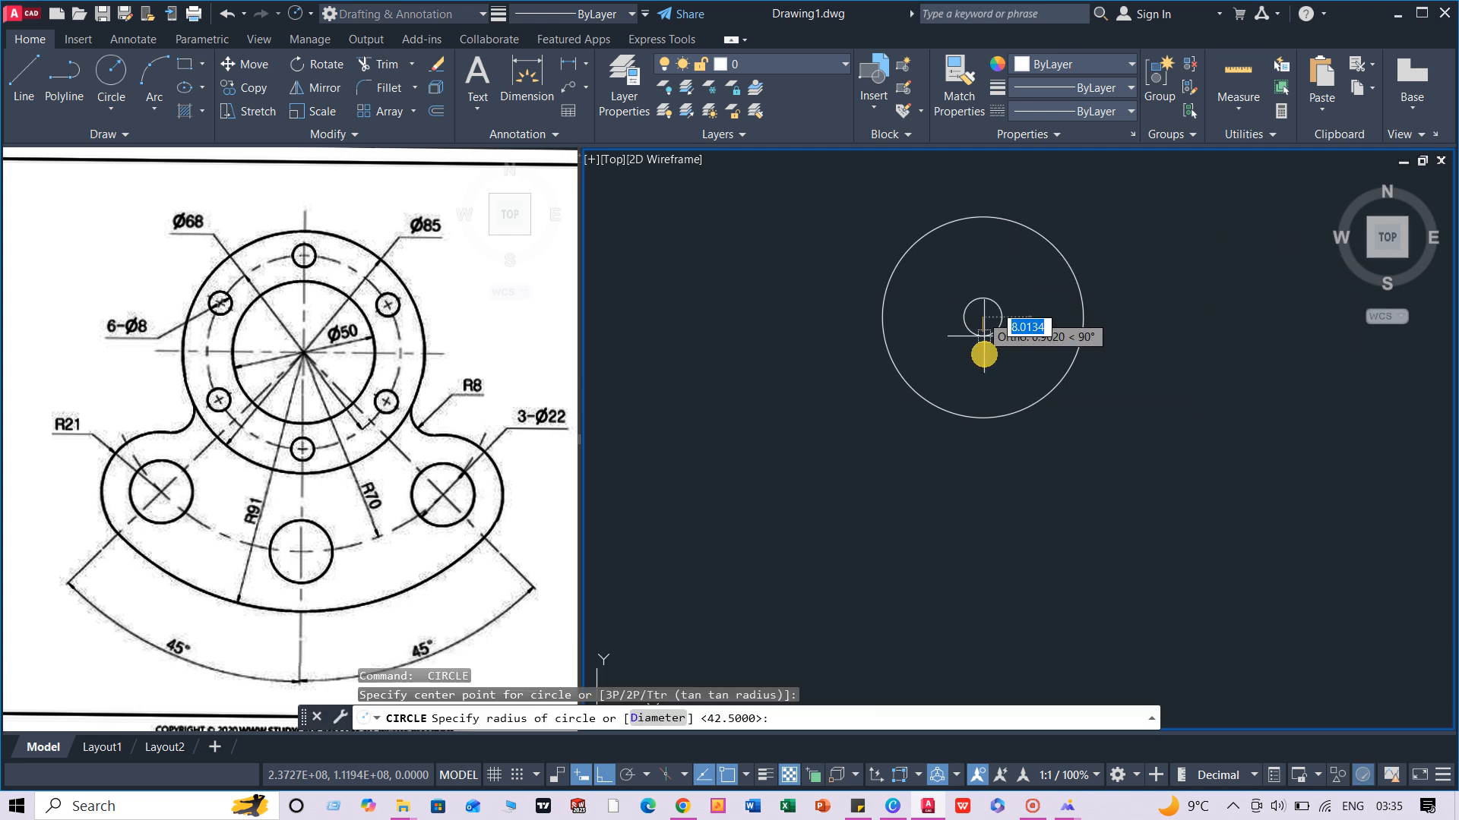
{"action": "type", "text": "d"}
{"action": "key", "text": "Return"}
{"action": "type", "text": "6"}
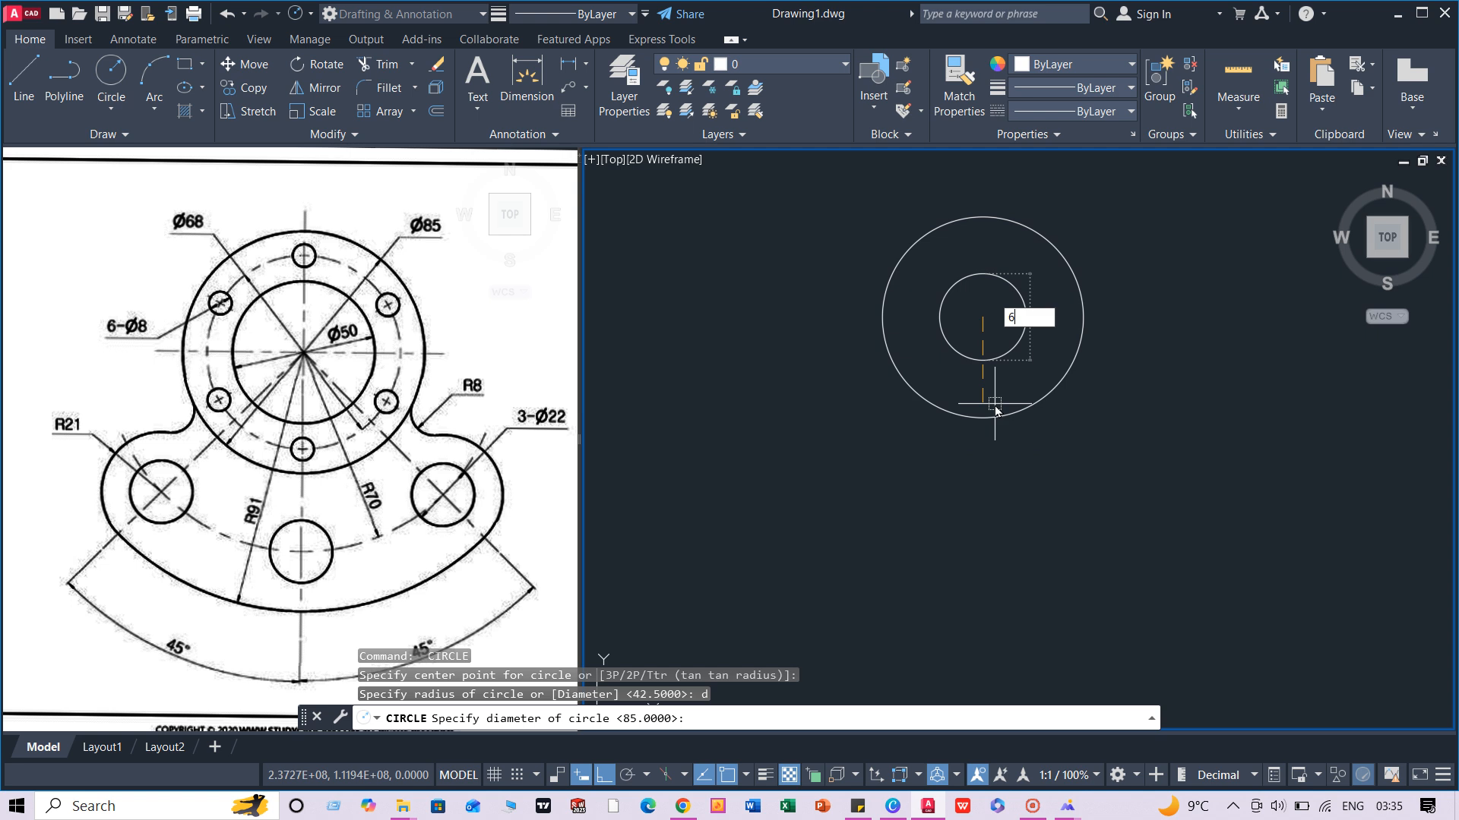
{"action": "type", "text": "8"}
{"action": "key", "text": "Return"}
Step: Draw a third concentric circle with a diameter of 50 at the same center
{"action": "key", "text": "Return"}
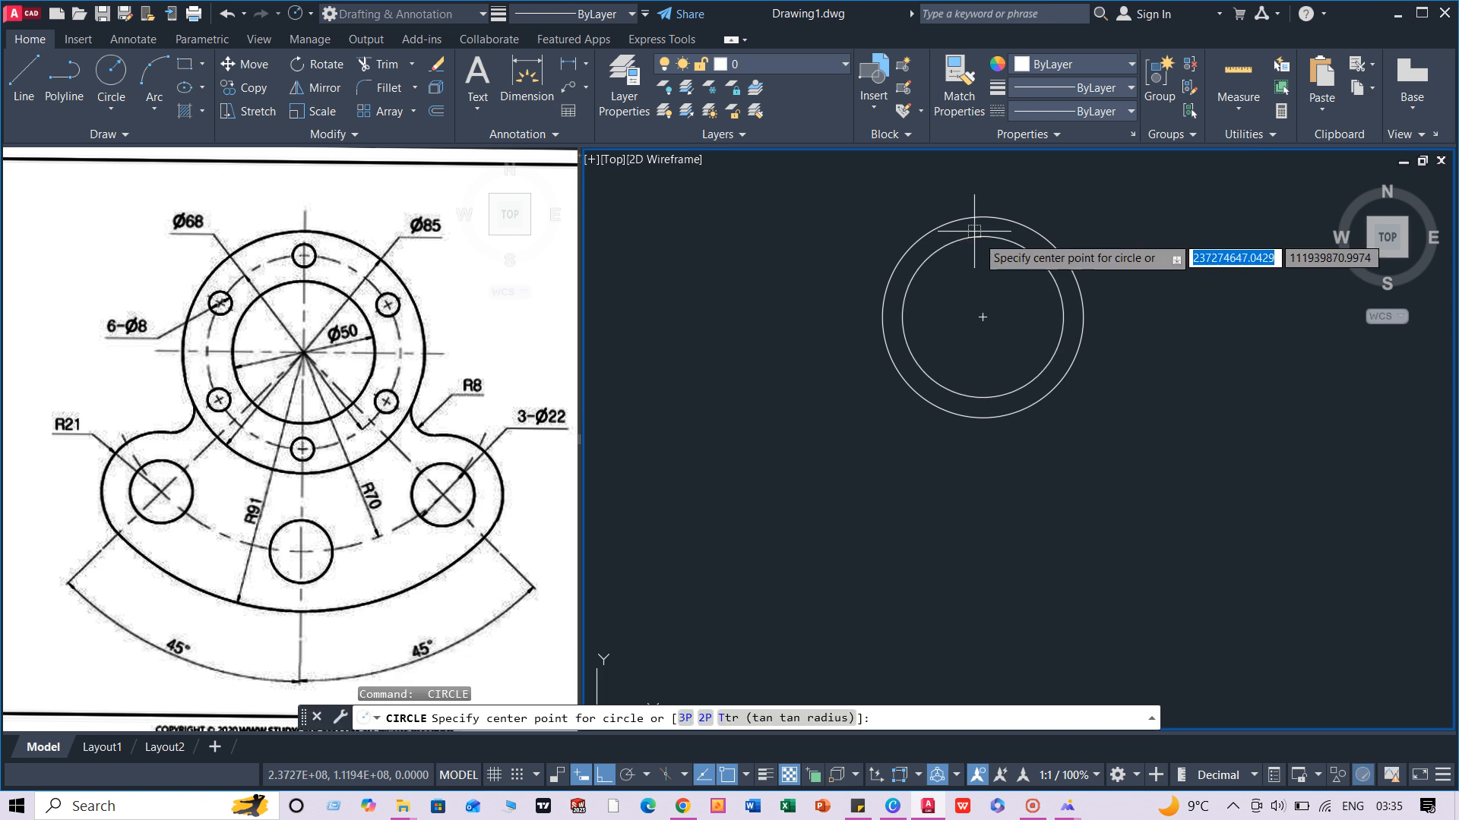
{"action": "left_click", "coordinate": [983, 316]}
{"action": "type", "text": "d"}
{"action": "key", "text": "Return"}
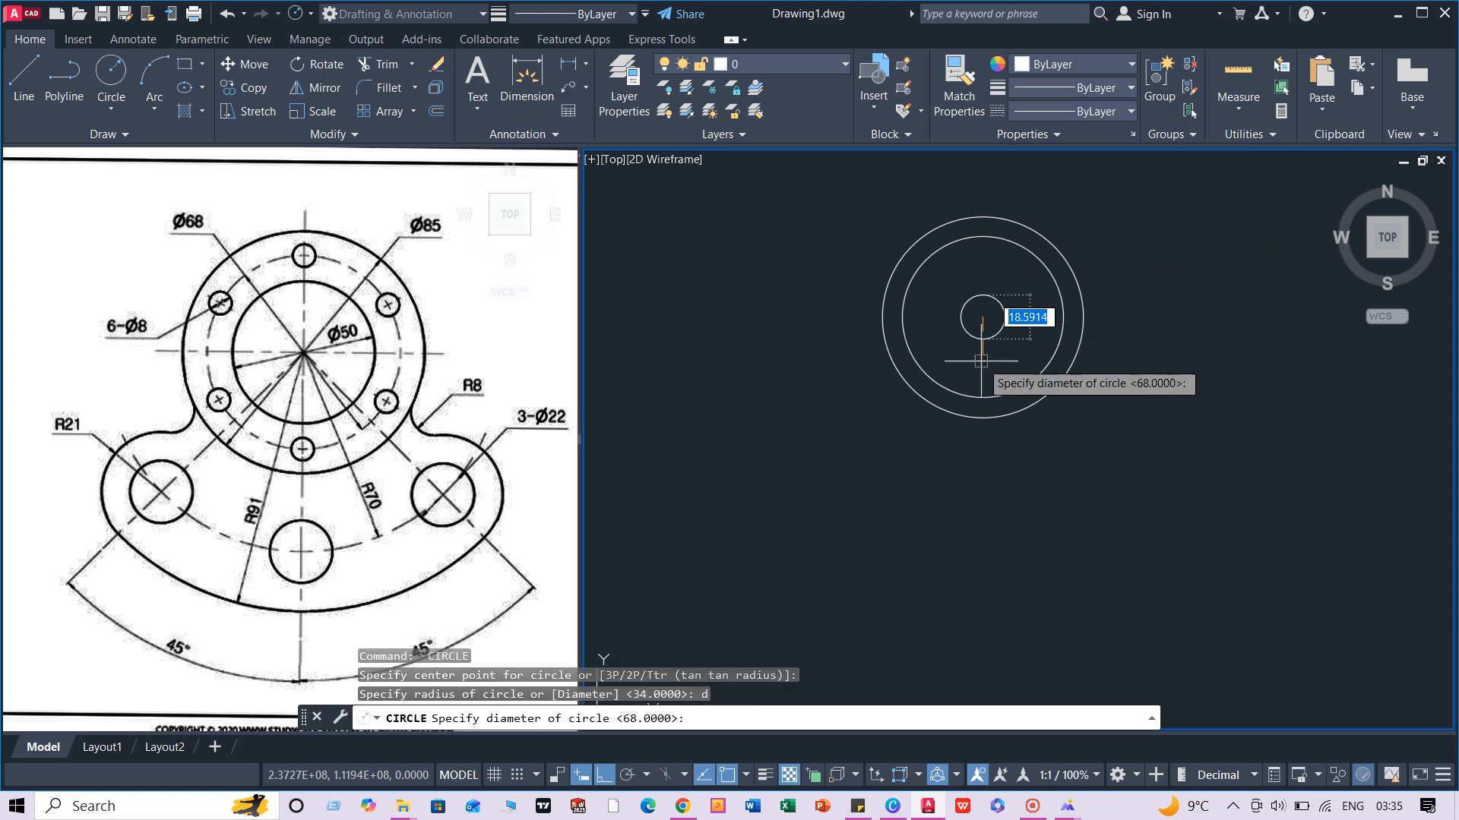
{"action": "type", "text": "50"}
{"action": "key", "text": "Return"}
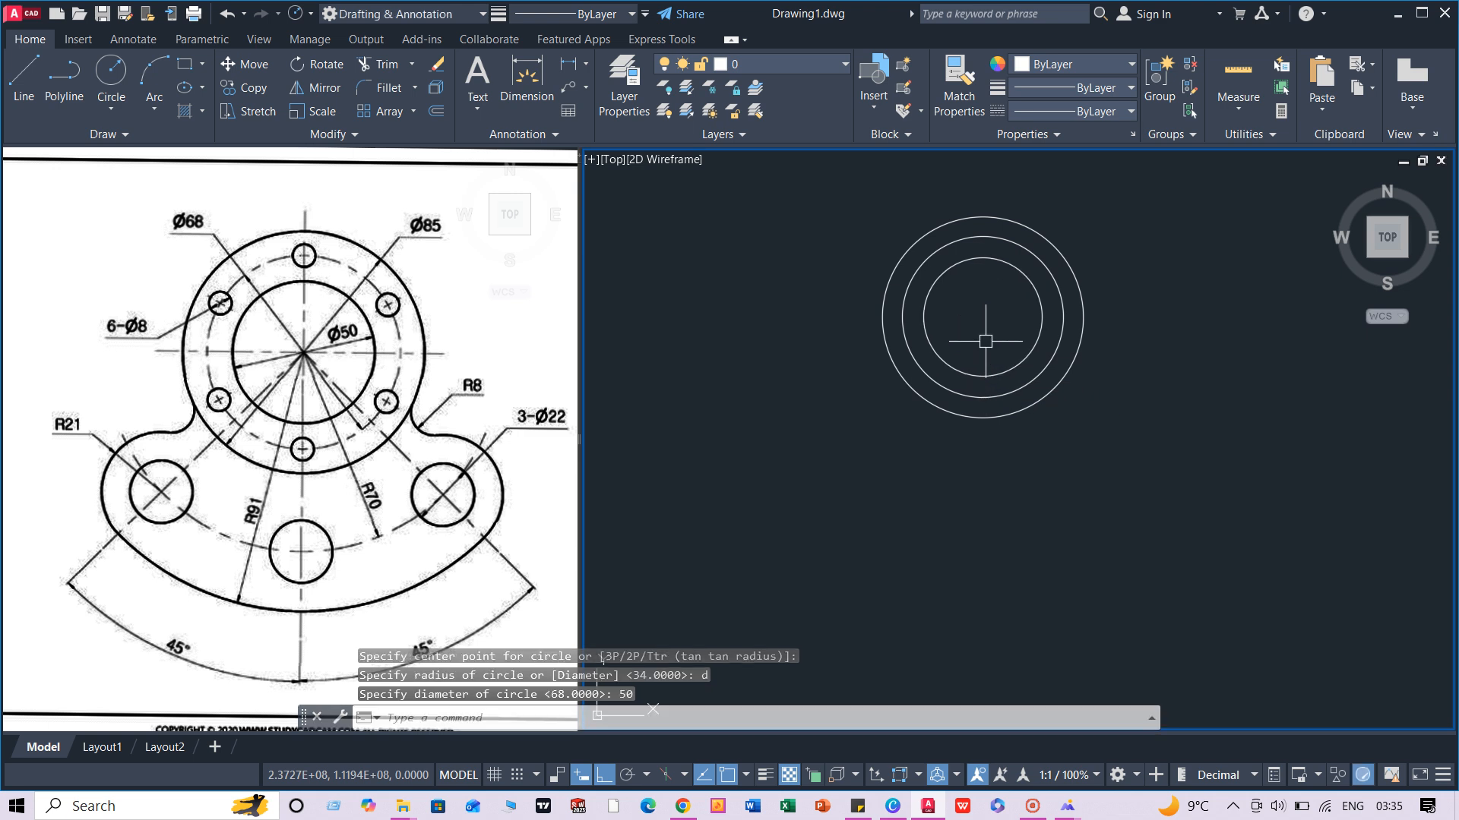
{"action": "key", "text": "Return"}
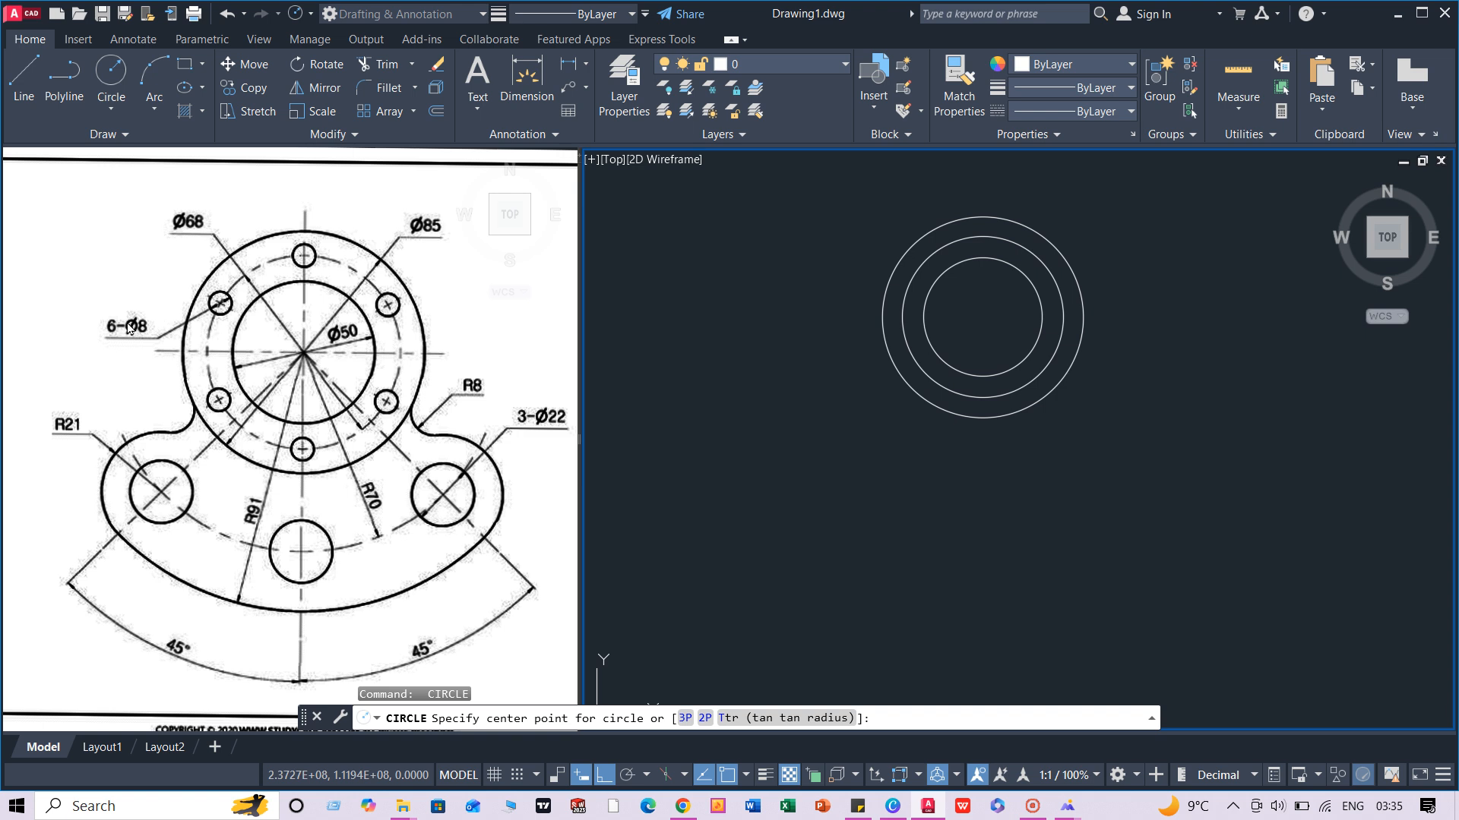
{"action": "left_click", "coordinate": [985, 332]}
{"action": "type", "text": "d"}
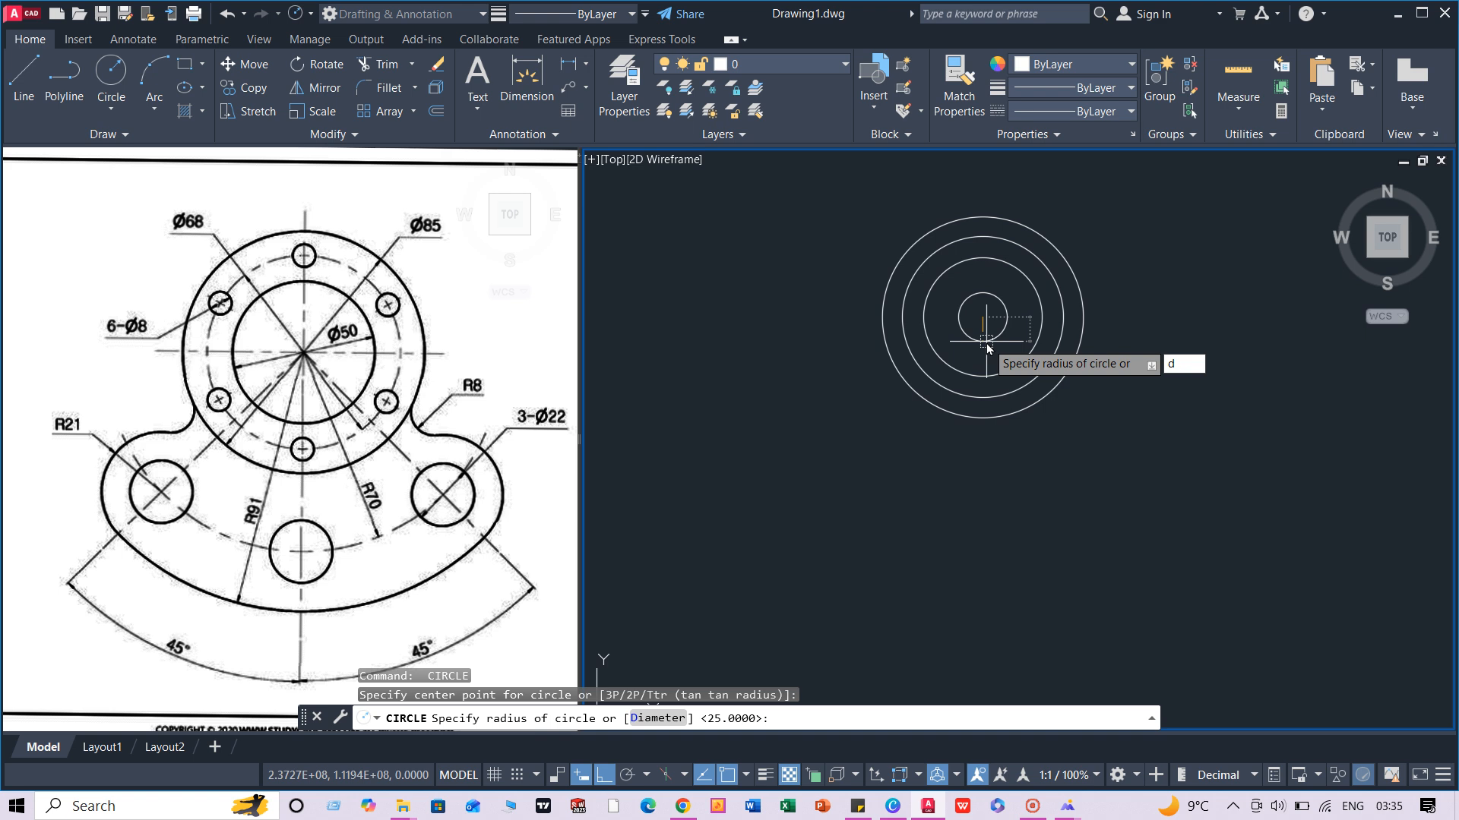
{"action": "key", "text": "Escape"}
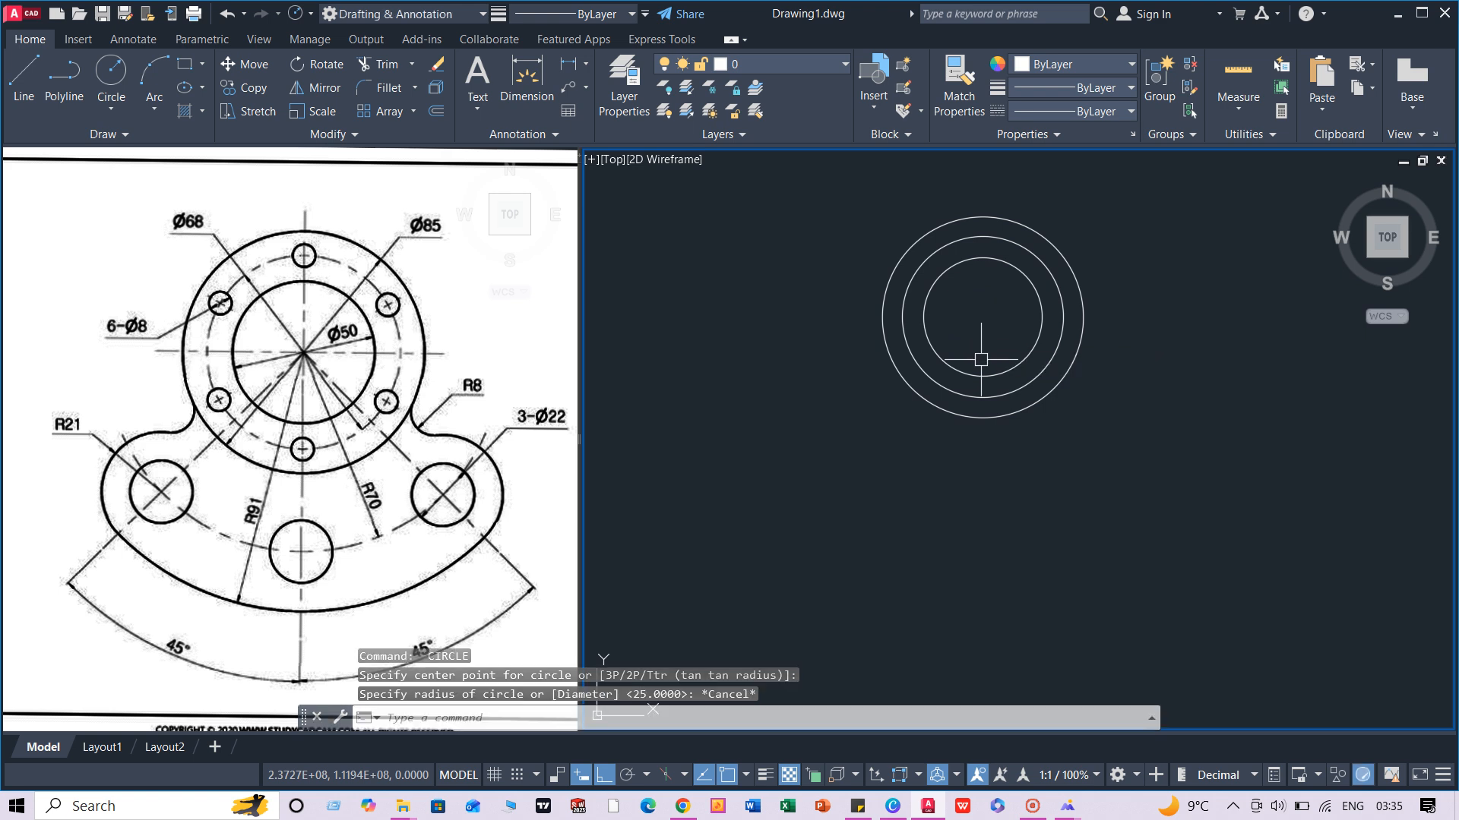
Step: Draw a hole circle with a diameter of 8 centered on the bottom quadrant of the 68-diameter circle
{"action": "key", "text": "space"}
{"action": "left_click", "coordinate": [982, 397]}
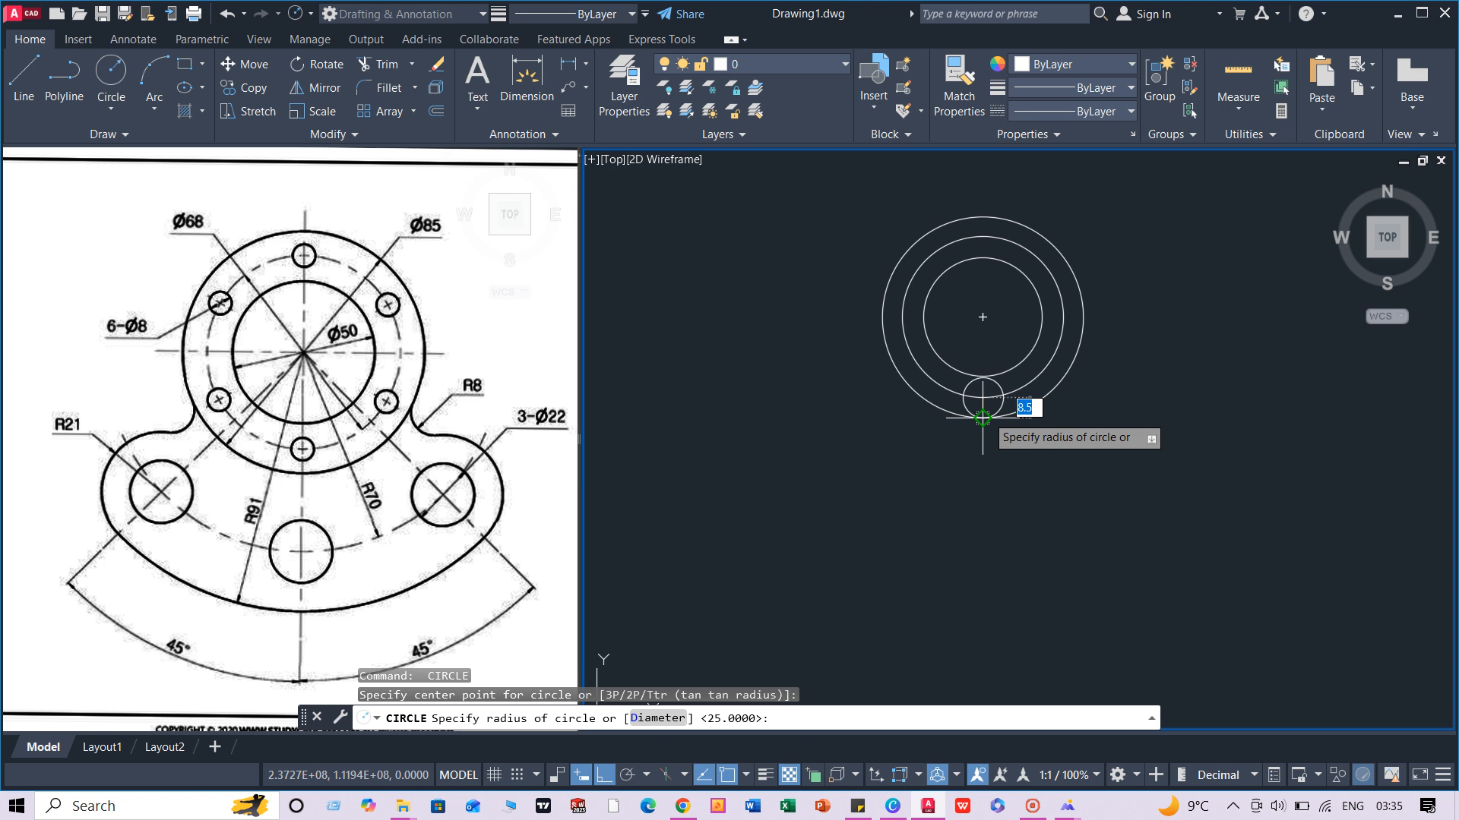
{"action": "type", "text": "d"}
{"action": "key", "text": "Return"}
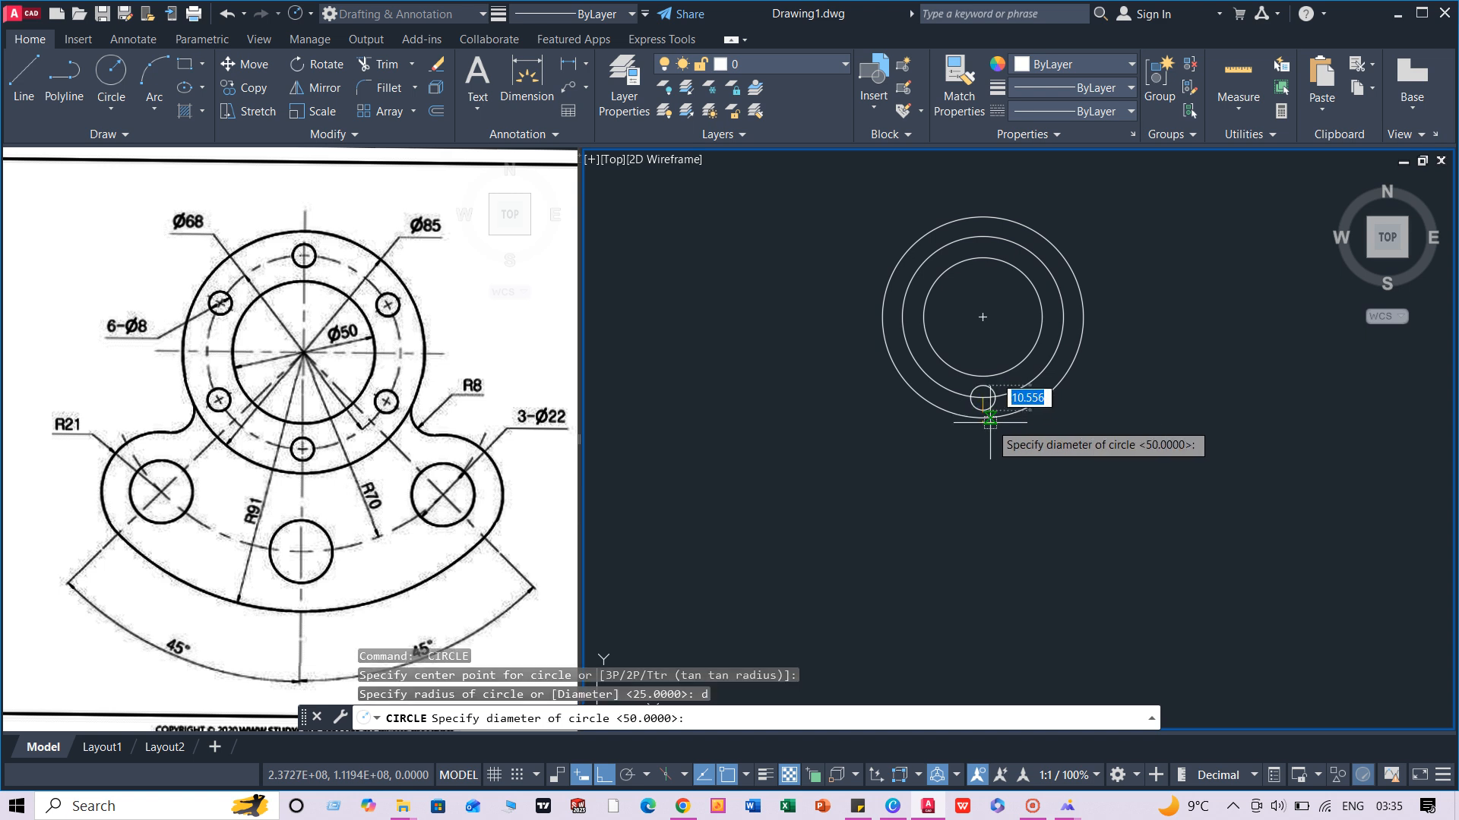
{"action": "type", "text": "8"}
{"action": "key", "text": "Return"}
Step: Create a polar array of the small hole circle around the concentric circles' center, with 6 items filling 360 degrees
{"action": "scroll", "coordinate": [1000, 401], "scroll_direction": "up", "scroll_amount": 4}
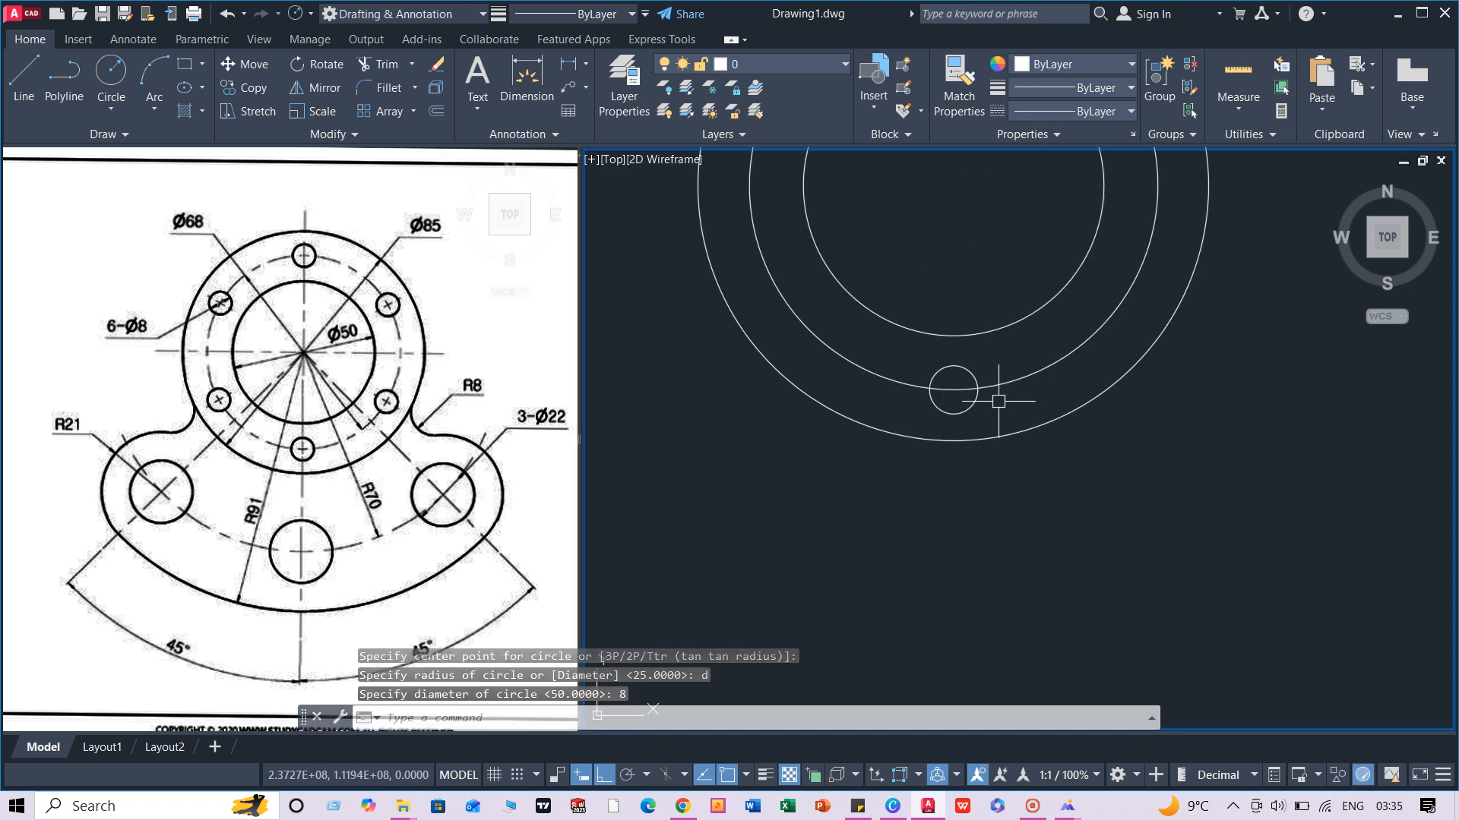
{"action": "left_click", "coordinate": [973, 380]}
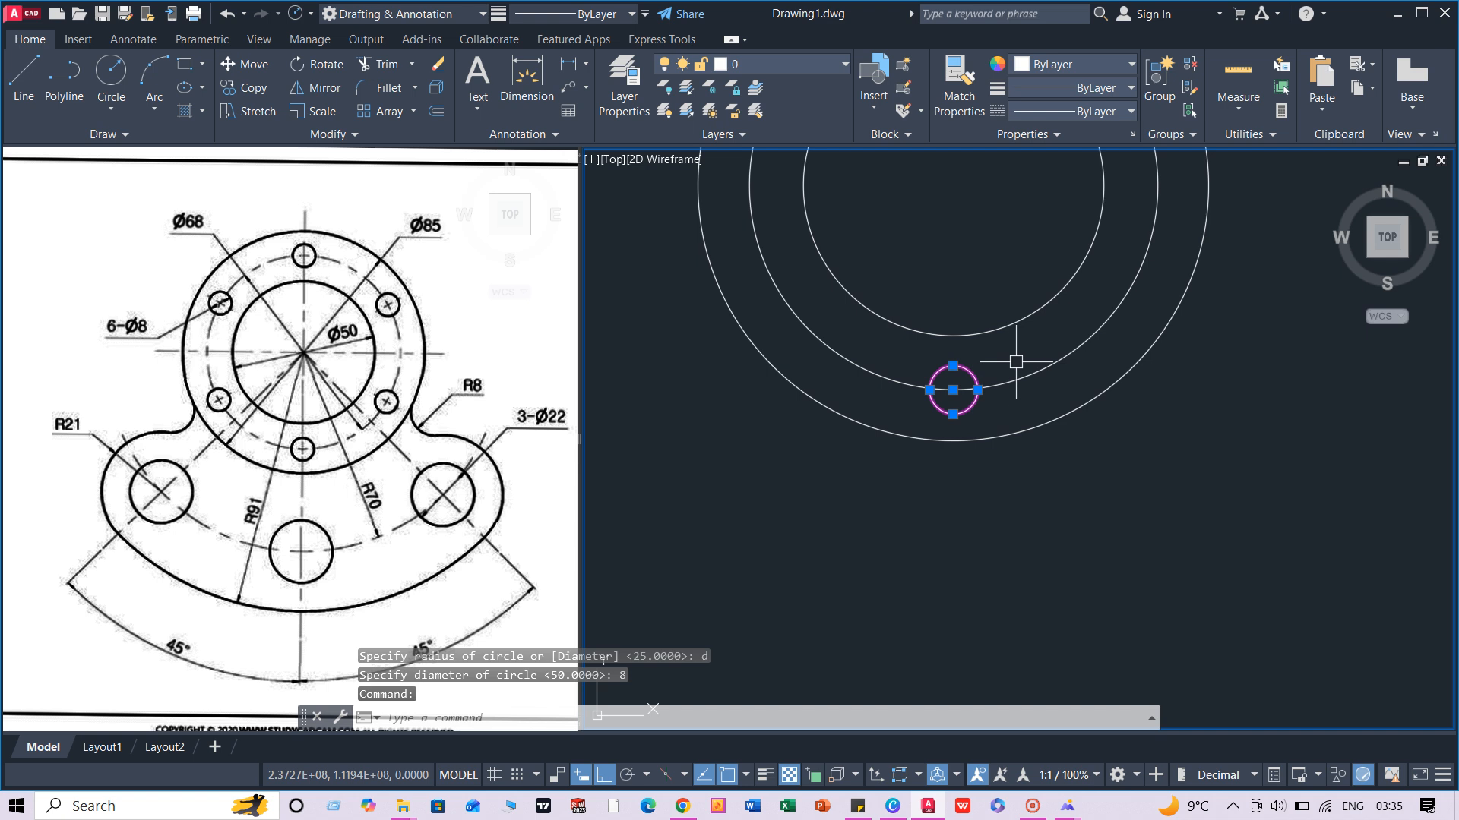
{"action": "type", "text": "ar"}
{"action": "key", "text": "Return"}
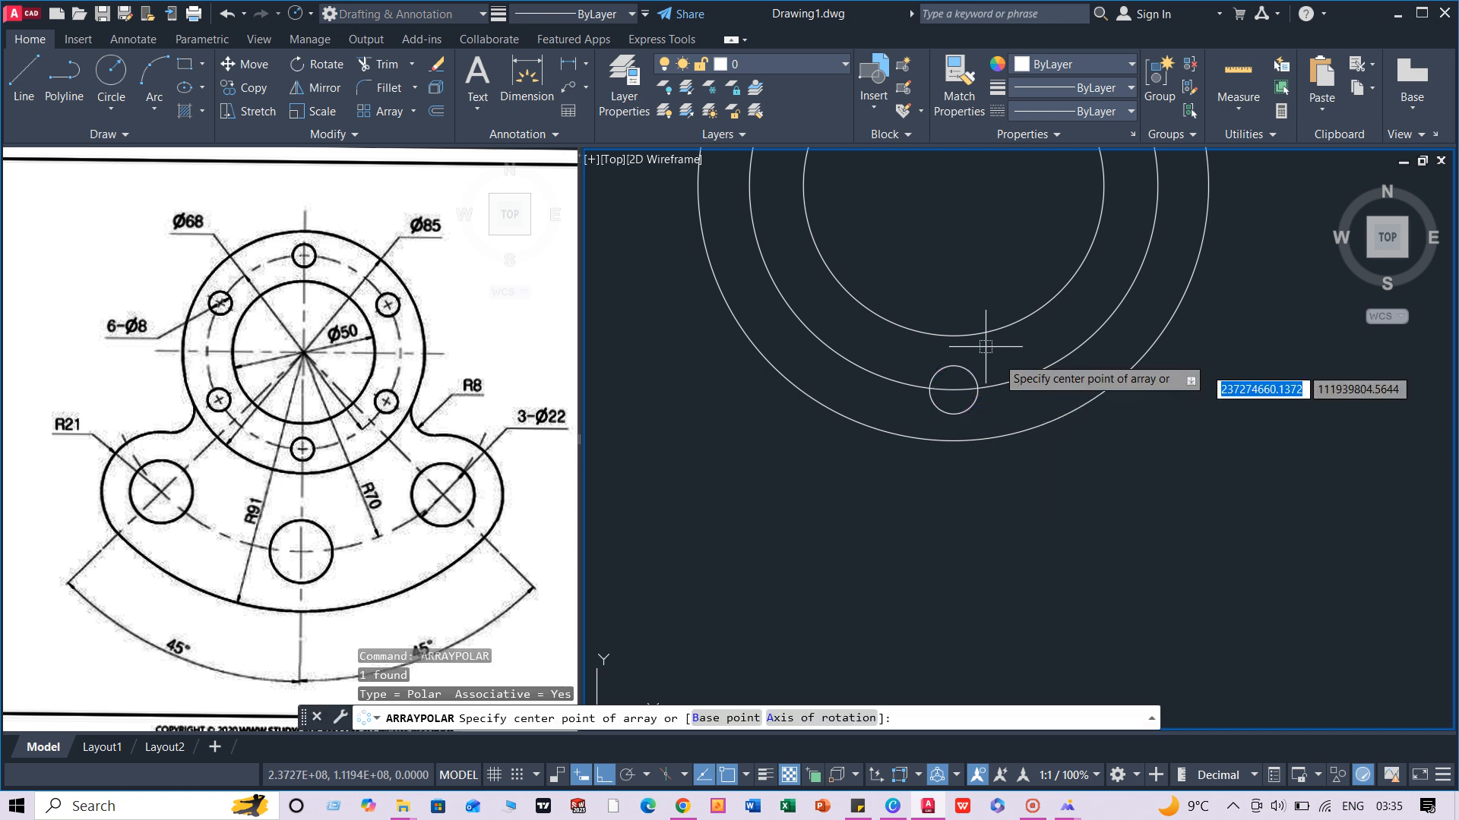
{"action": "scroll", "coordinate": [977, 334], "scroll_direction": "down", "scroll_amount": 2}
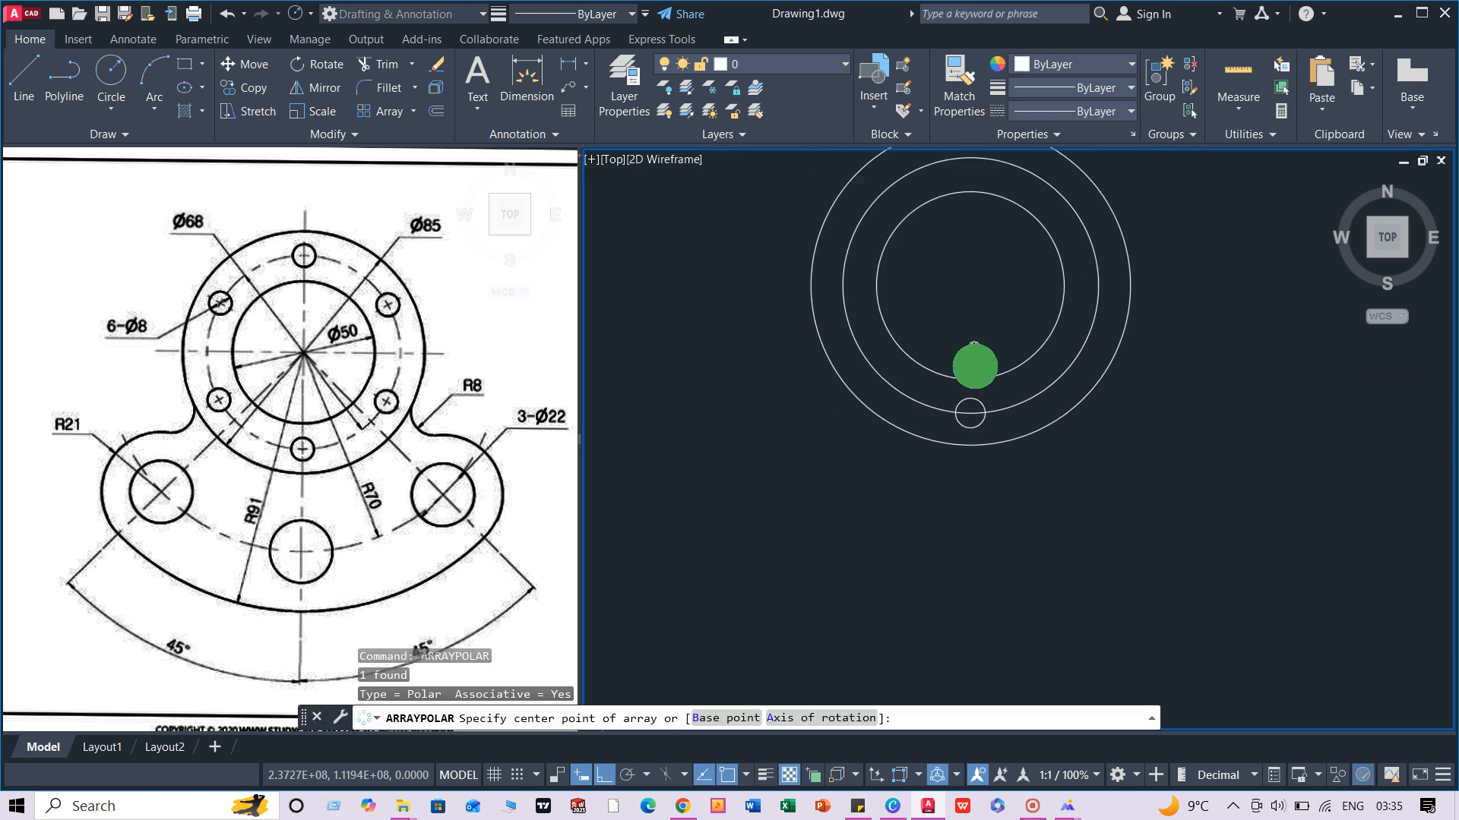
{"action": "left_click", "coordinate": [970, 307]}
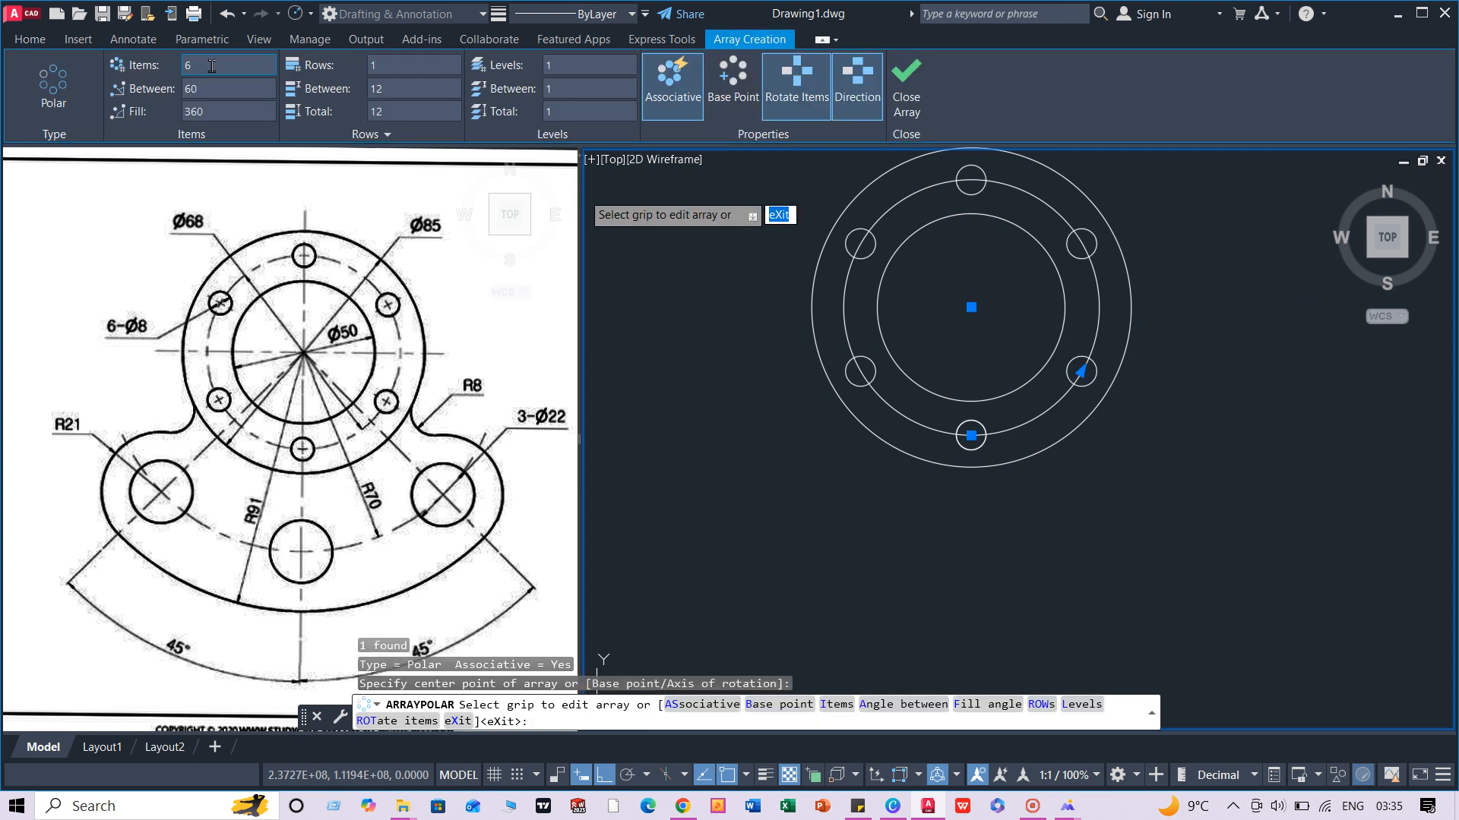
{"action": "left_click", "coordinate": [907, 84]}
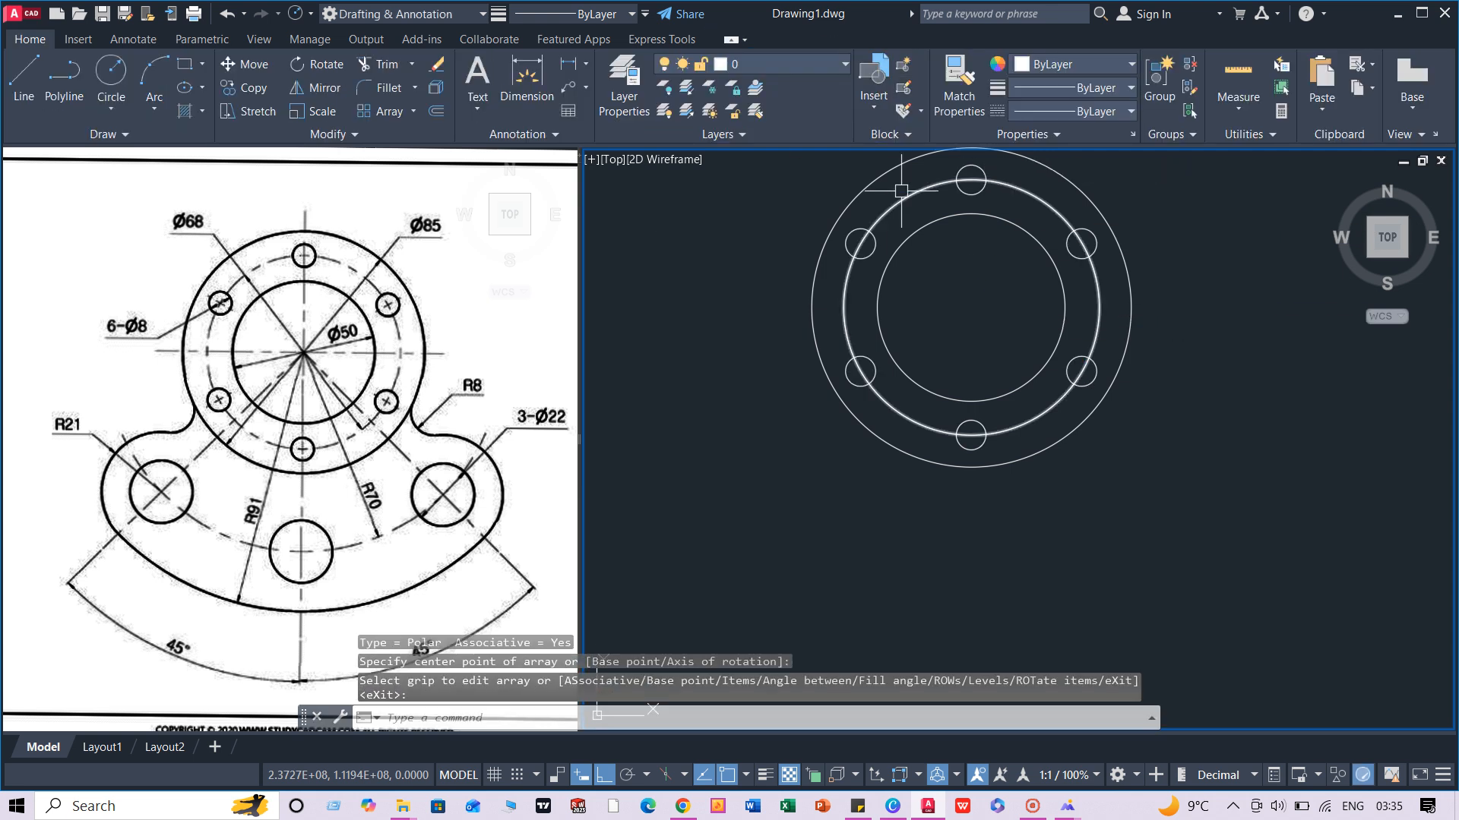
Step: Change the 68-diameter bolt circle through the six holes to a dashed ACAD linetype
{"action": "left_click", "coordinate": [884, 215]}
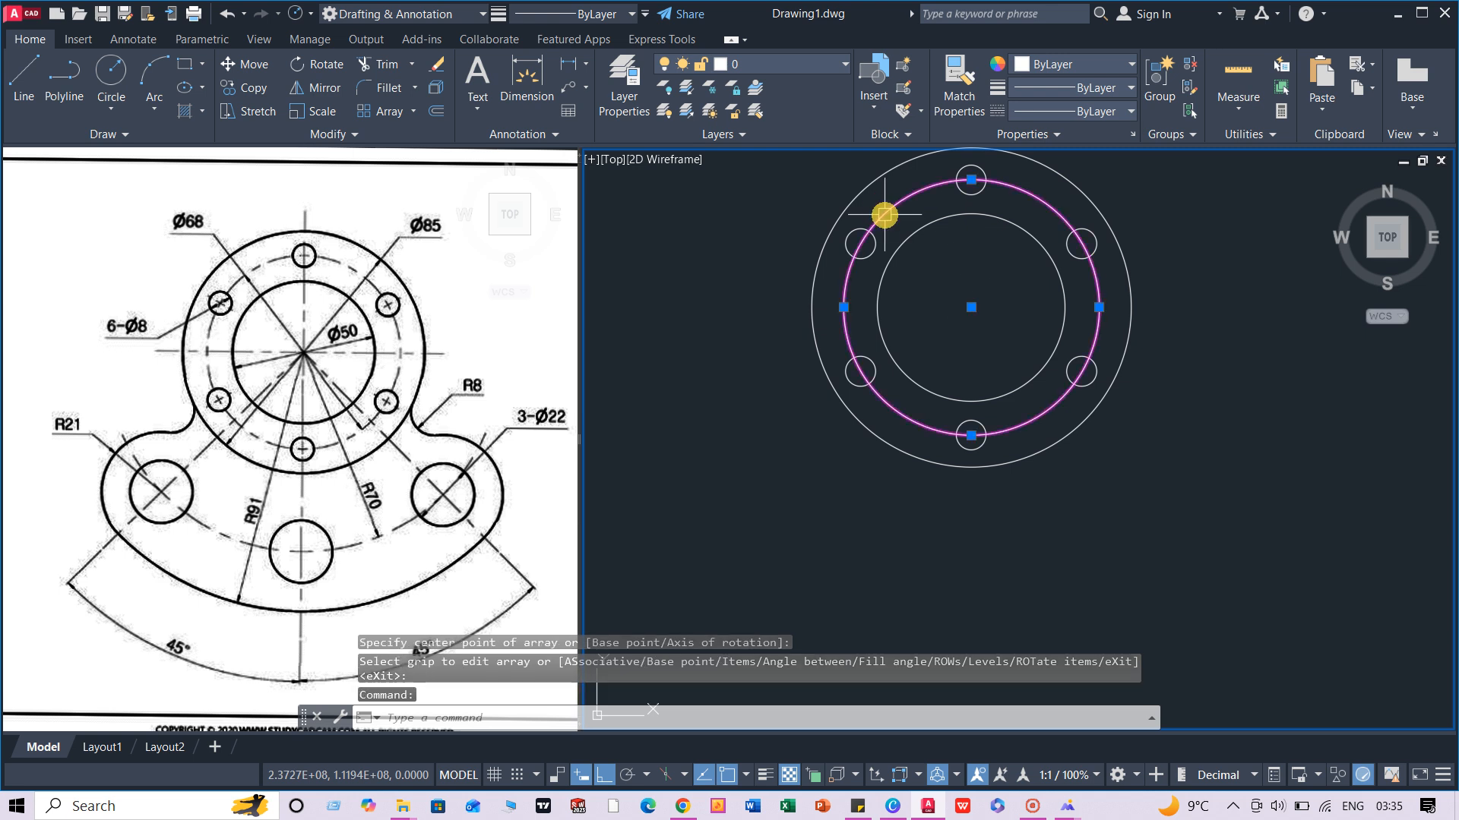
{"action": "left_click", "coordinate": [1109, 113]}
{"action": "left_click", "coordinate": [1066, 165]}
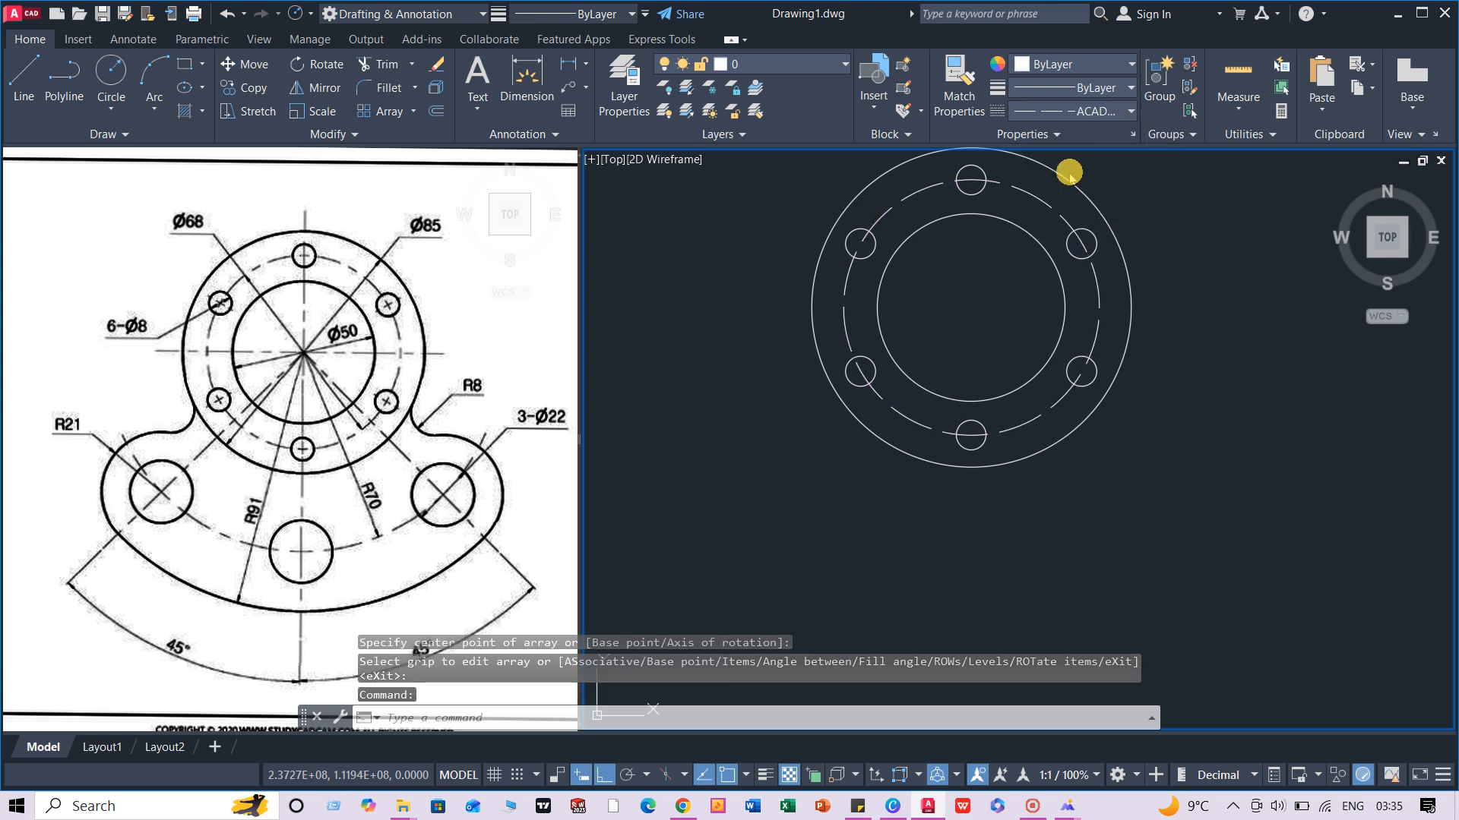
{"action": "key", "text": "Escape"}
Step: Draw a circle with a diameter of 22 at the center of the concentric circles
{"action": "middle_click_drag", "start_coordinate": [1227, 326], "coordinate": [1222, 352]}
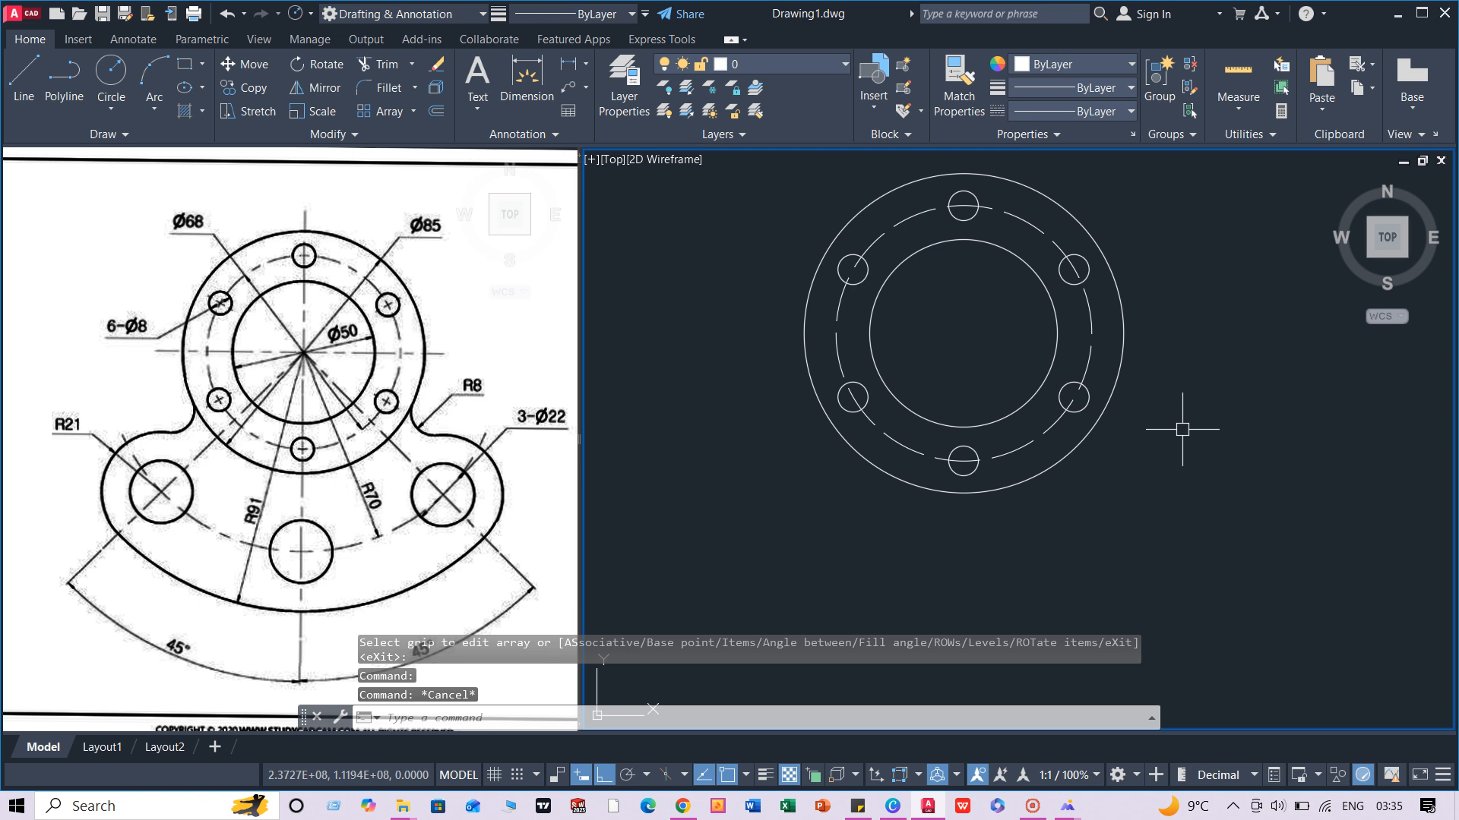
{"action": "type", "text": "c"}
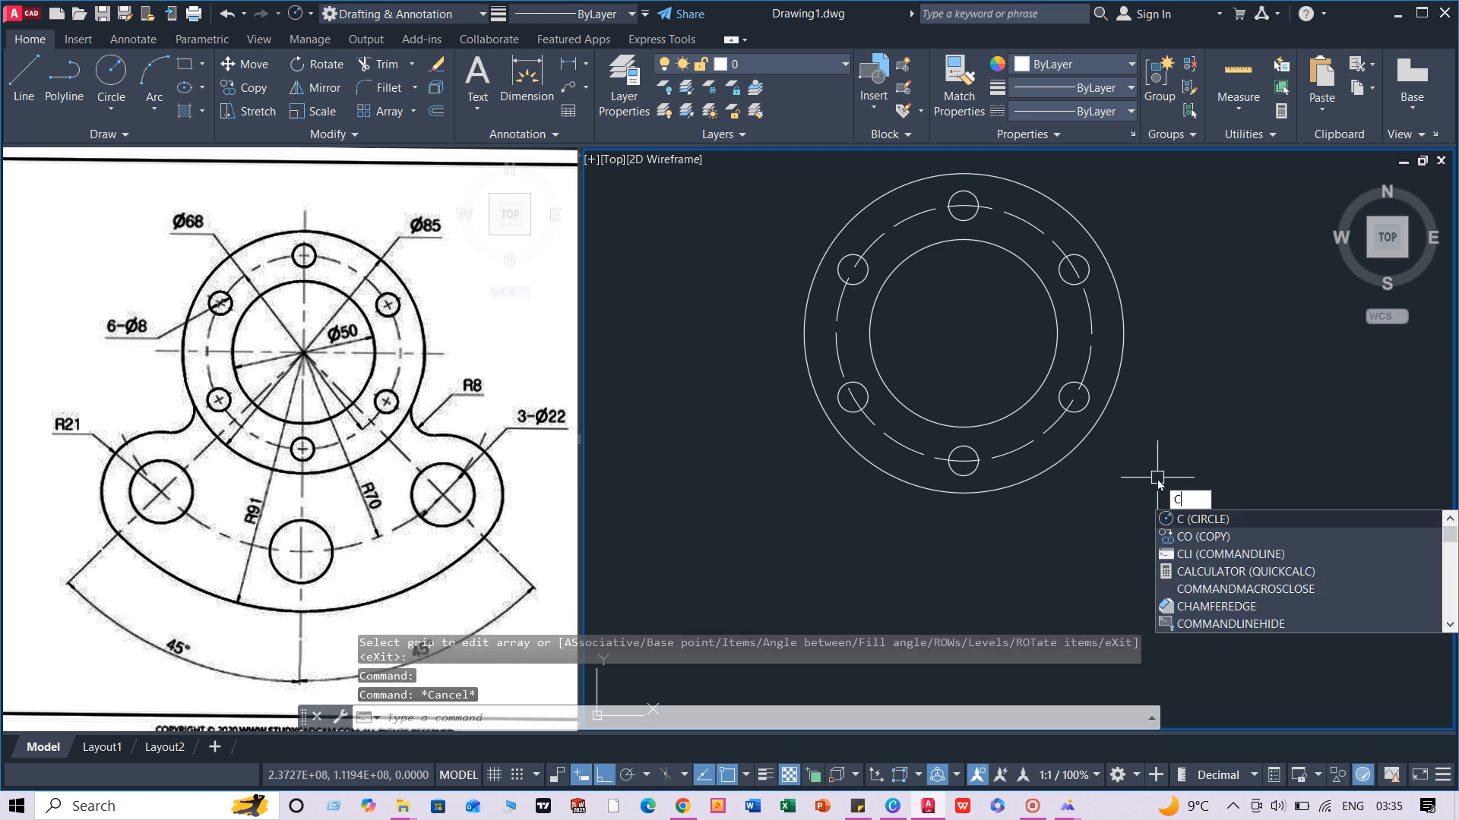
{"action": "key", "text": "Return"}
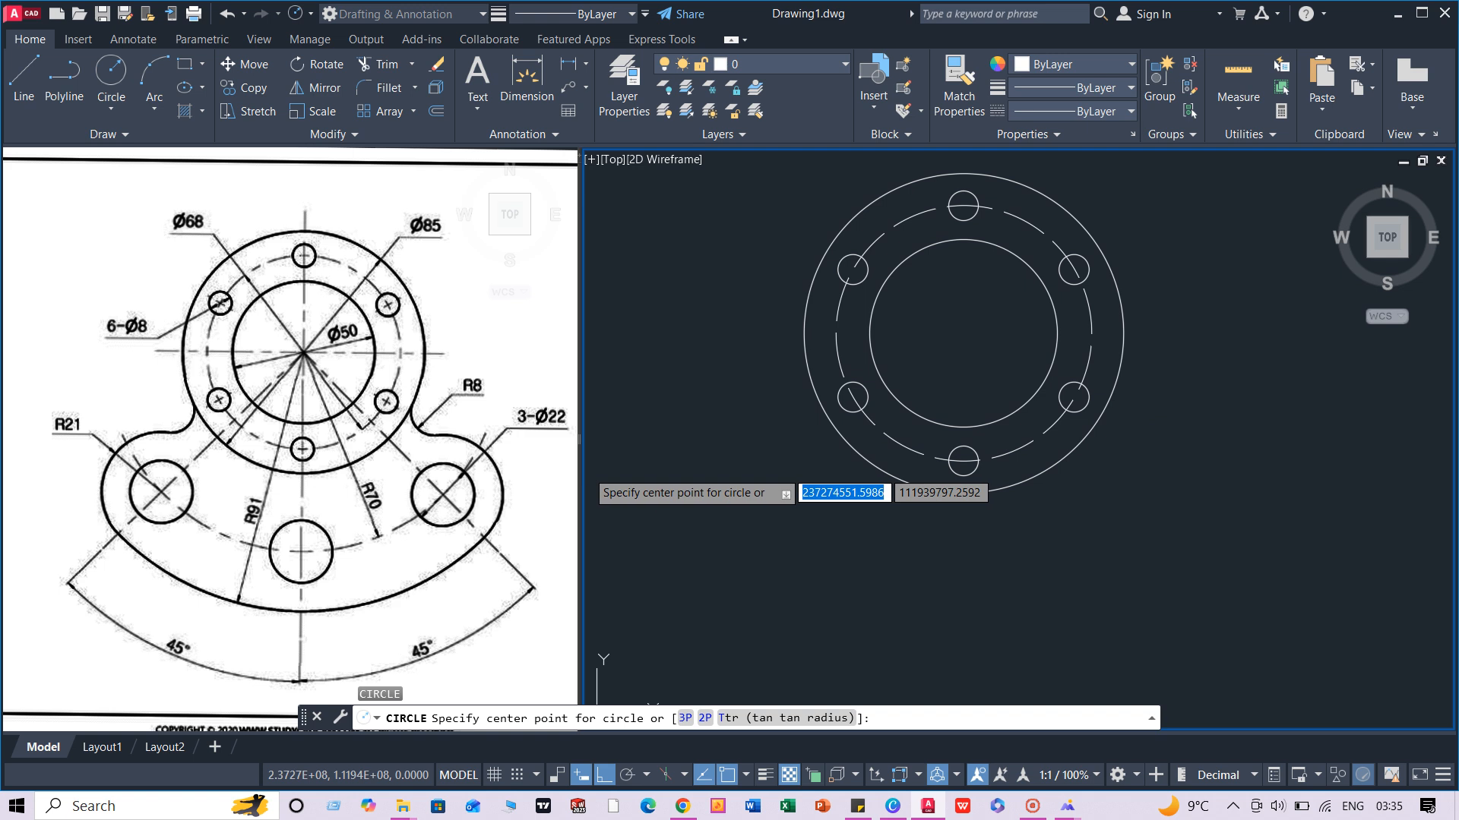
{"action": "left_click", "coordinate": [963, 333]}
{"action": "type", "text": "d"}
{"action": "key", "text": "Return"}
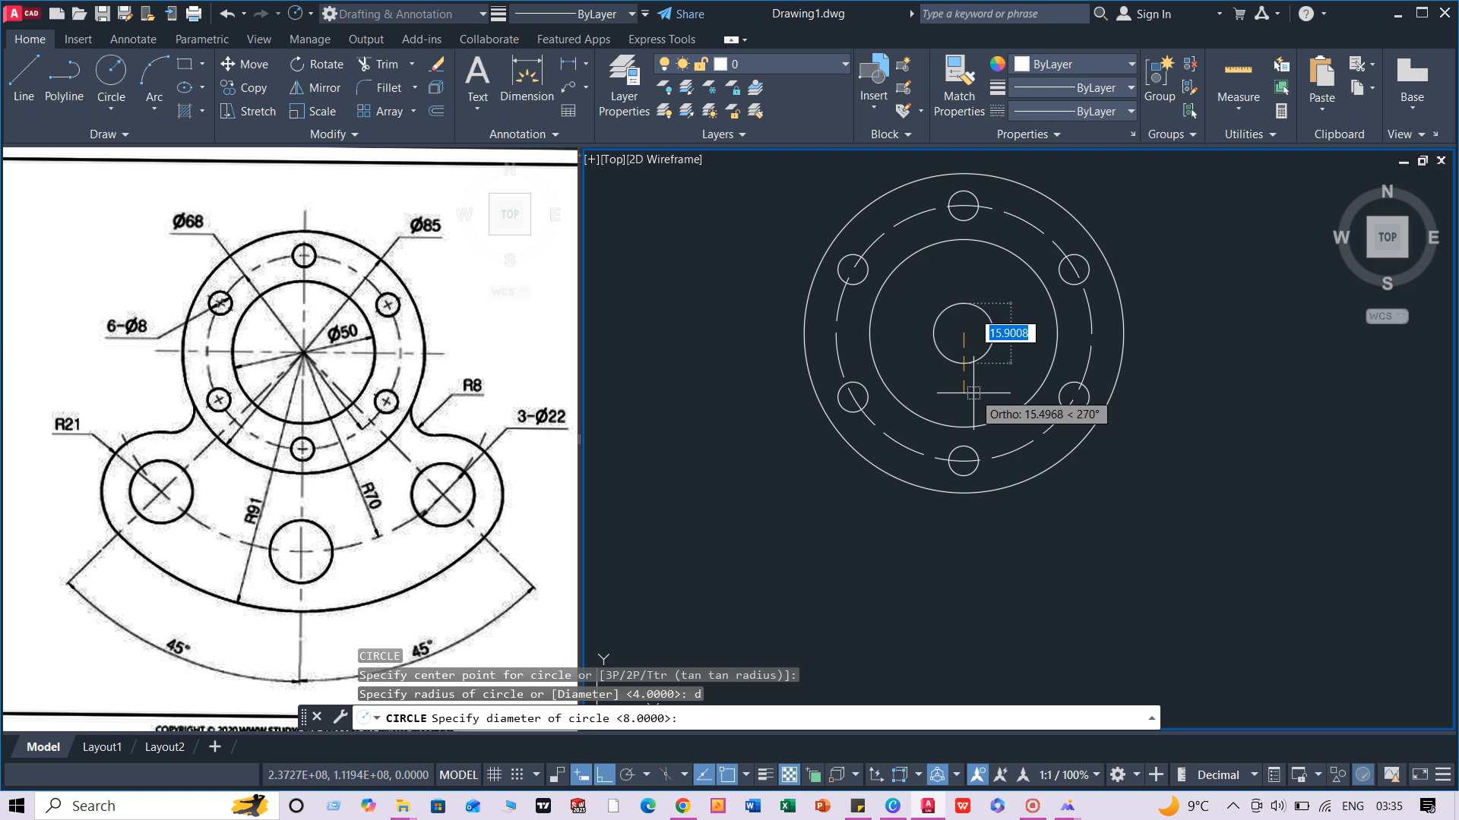
{"action": "type", "text": "22"}
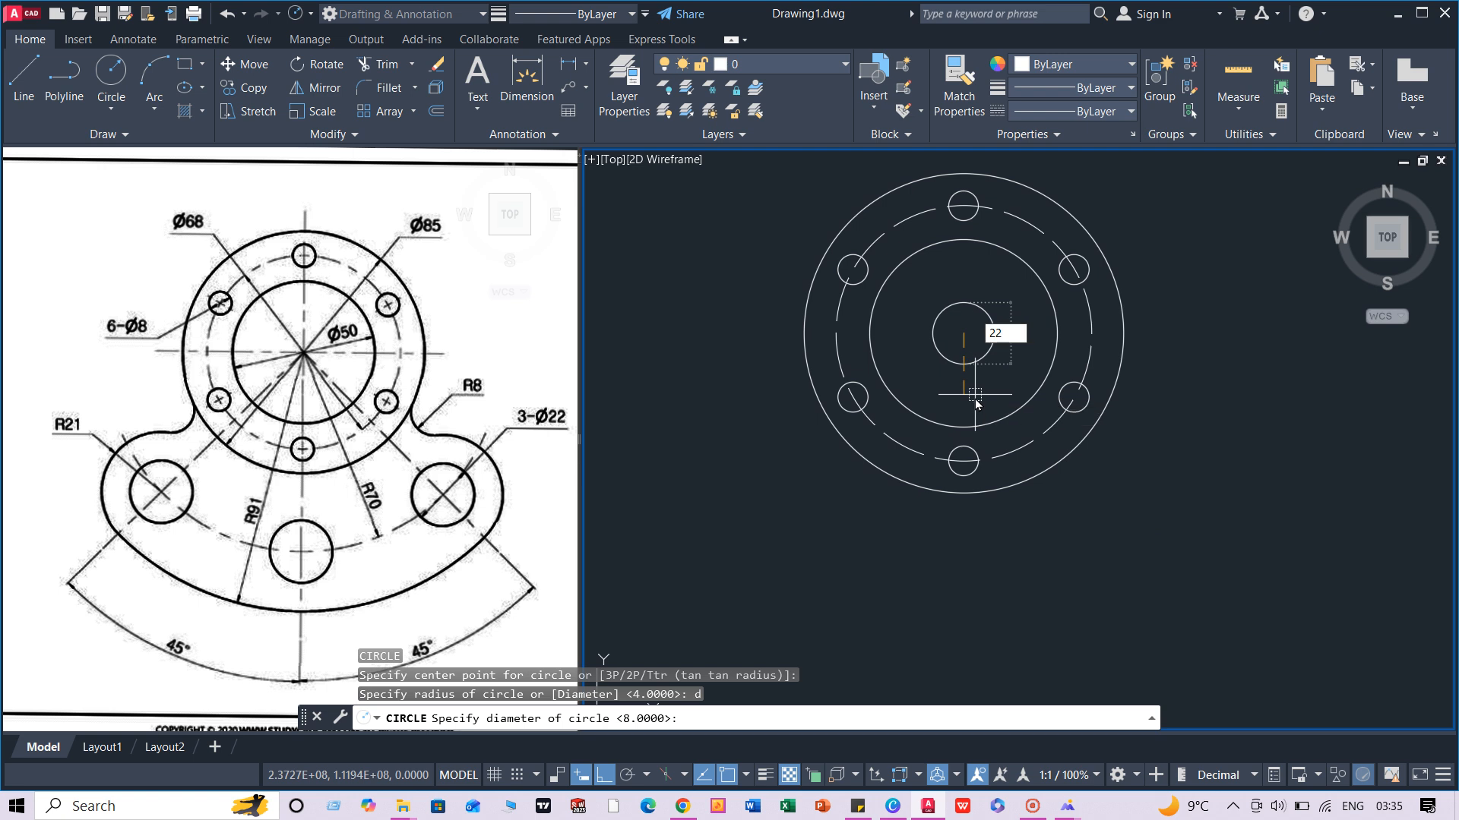
{"action": "key", "text": "Return"}
Step: Move the 22-diameter circle 70 units straight down from the common center
{"action": "left_click", "coordinate": [995, 315]}
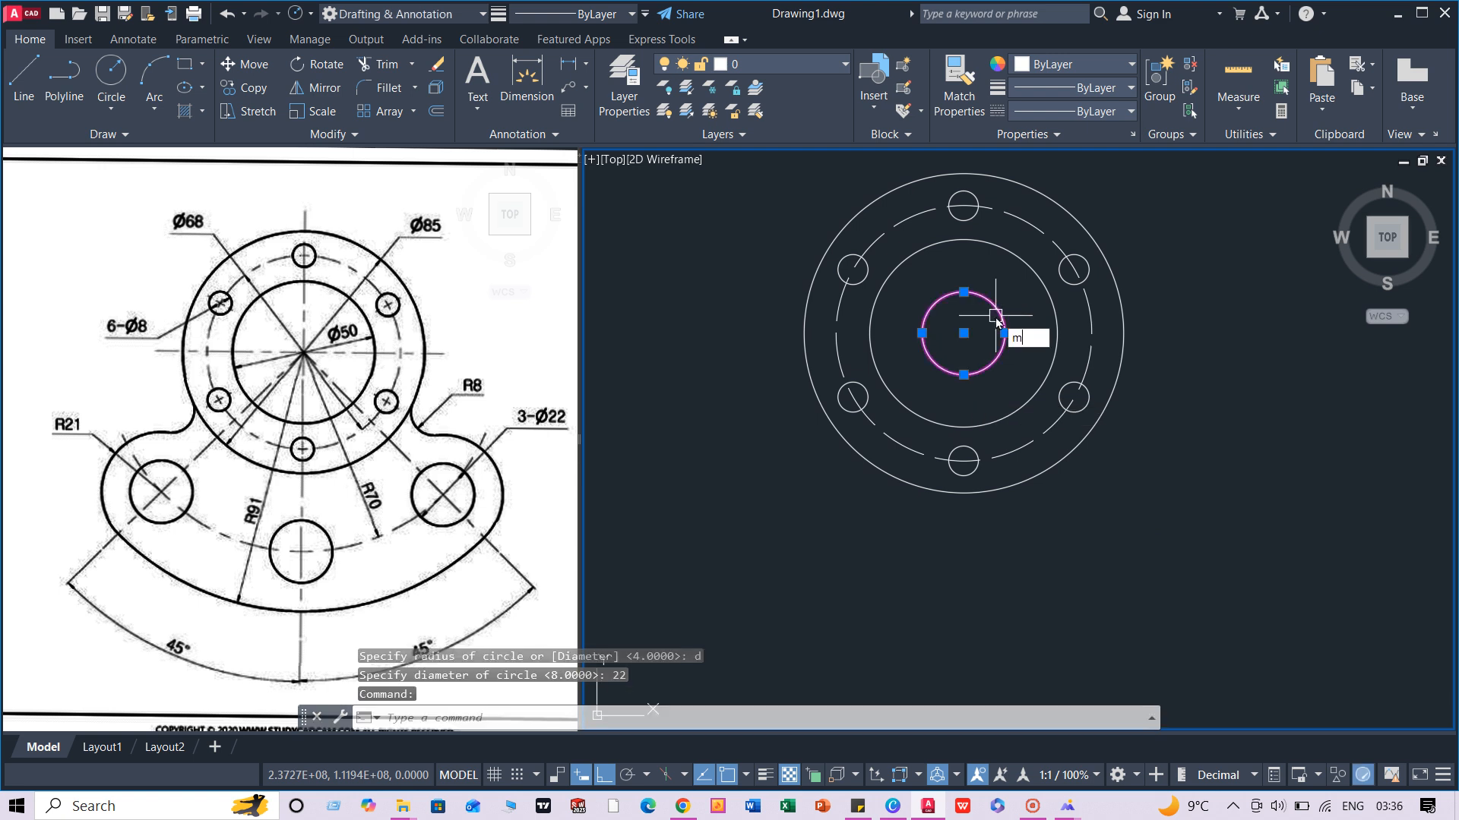
{"action": "type", "text": "m"}
{"action": "key", "text": "Return"}
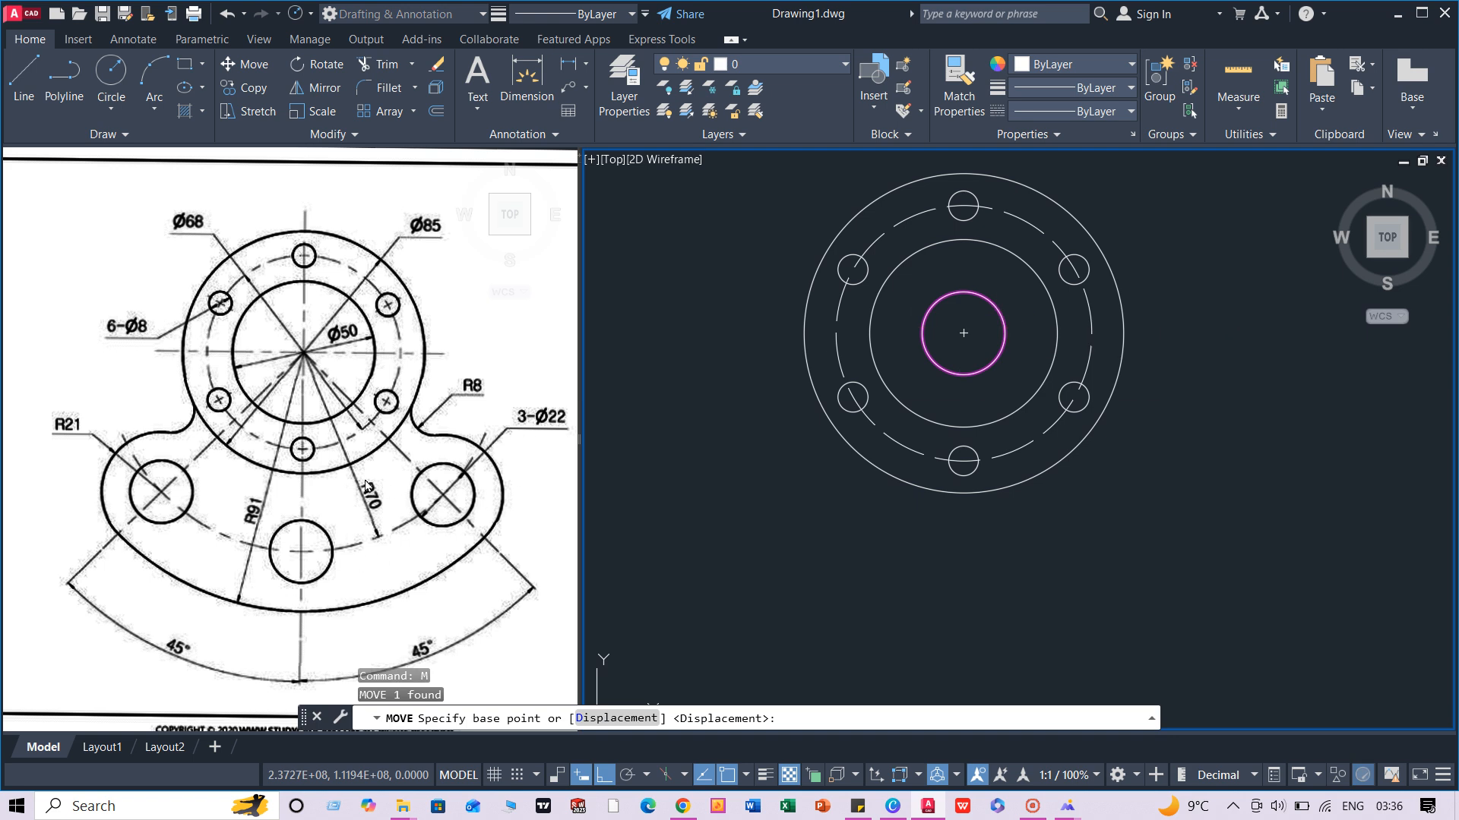
{"action": "left_click", "coordinate": [964, 333]}
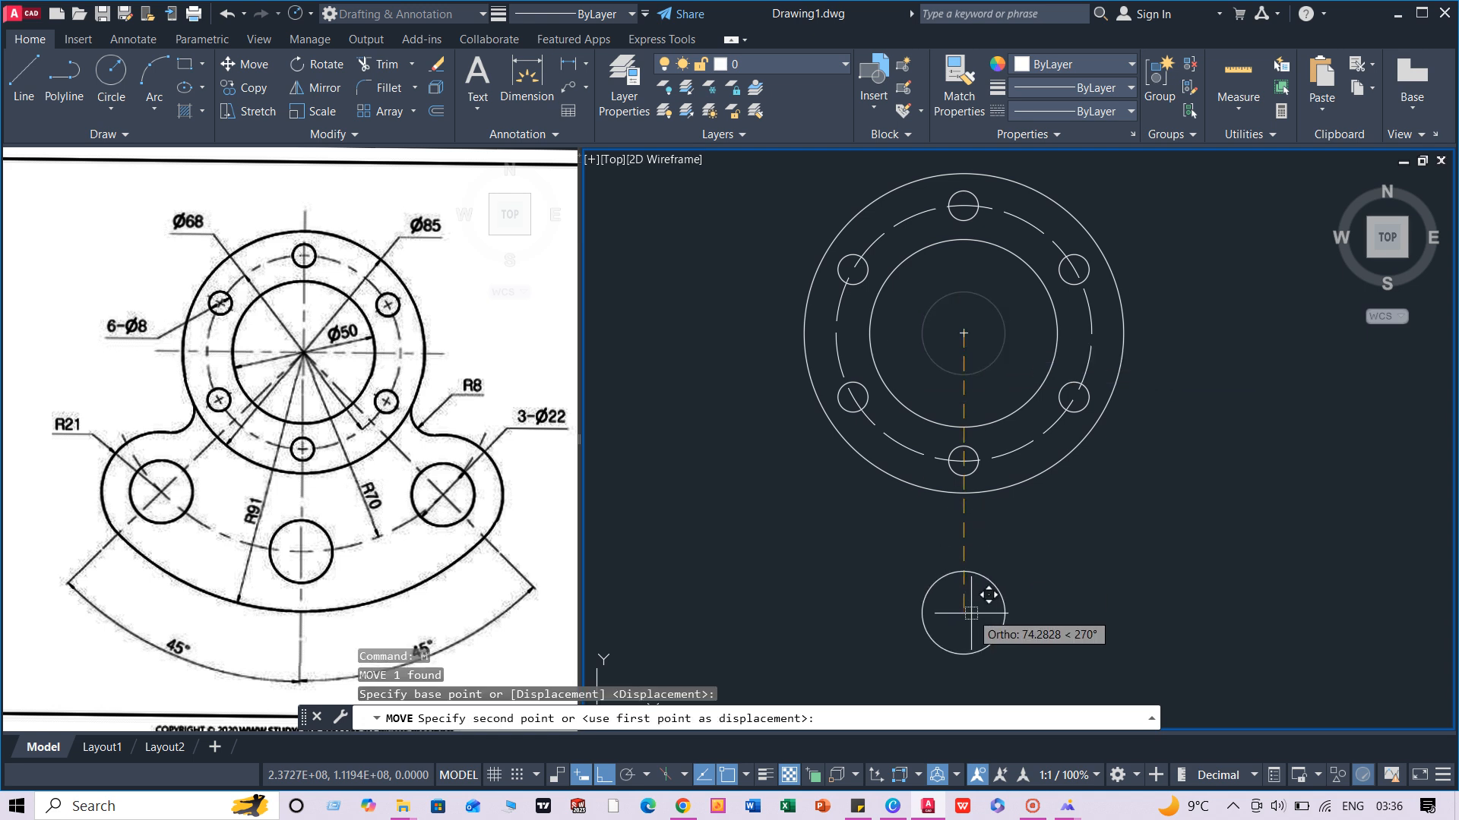
{"action": "type", "text": "70"}
{"action": "key", "text": "Return"}
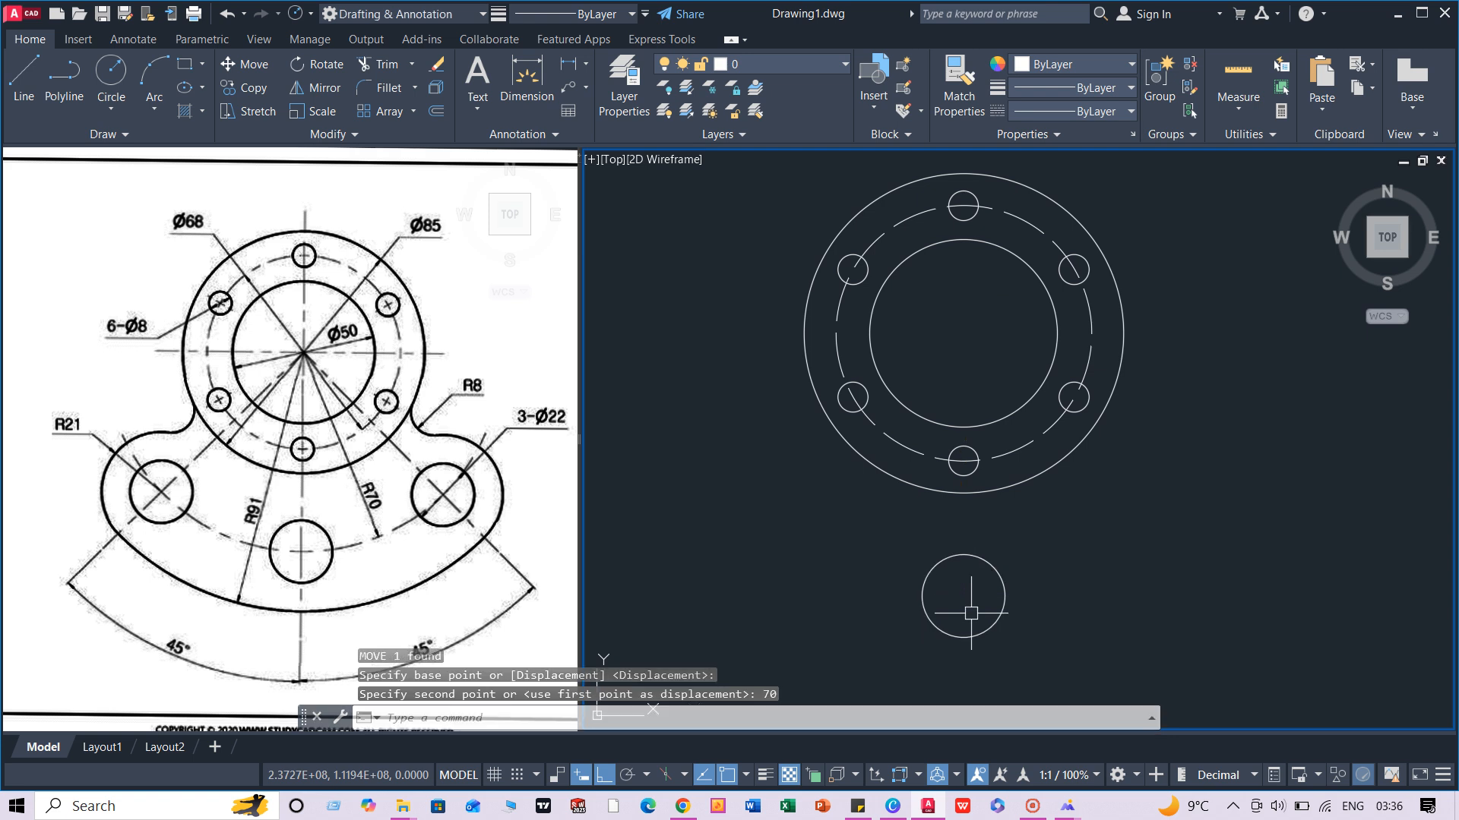
Step: Rotate a copy of the 22-diameter circle by 45 degrees about the concentric circles' center, keeping the original
{"action": "scroll", "coordinate": [978, 598], "scroll_direction": "down", "scroll_amount": 1}
{"action": "scroll", "coordinate": [979, 594], "scroll_direction": "up", "scroll_amount": 1}
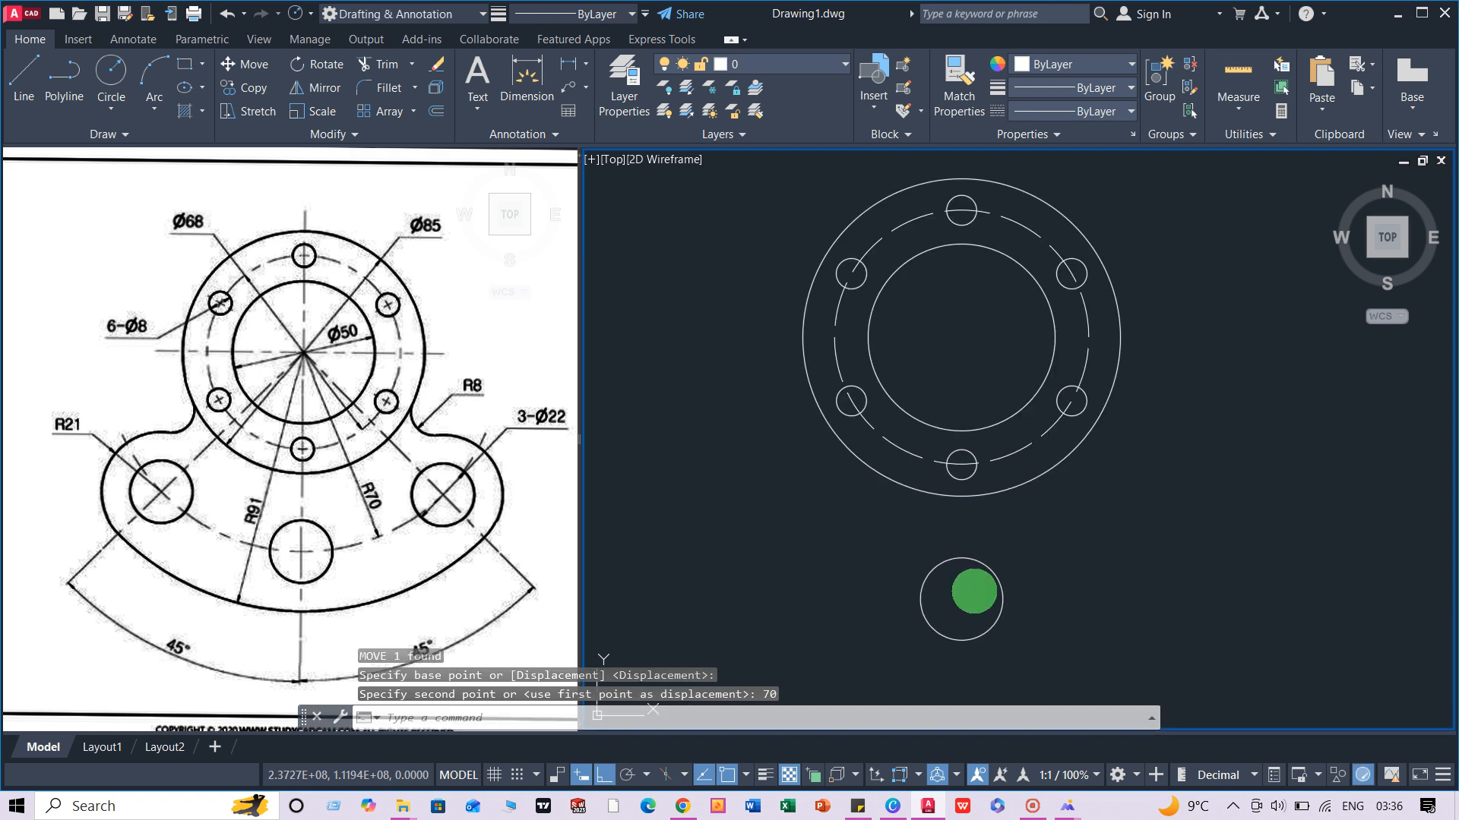
{"action": "middle_click_drag", "start_coordinate": [974, 592], "coordinate": [988, 556]}
{"action": "left_click", "coordinate": [1011, 534]}
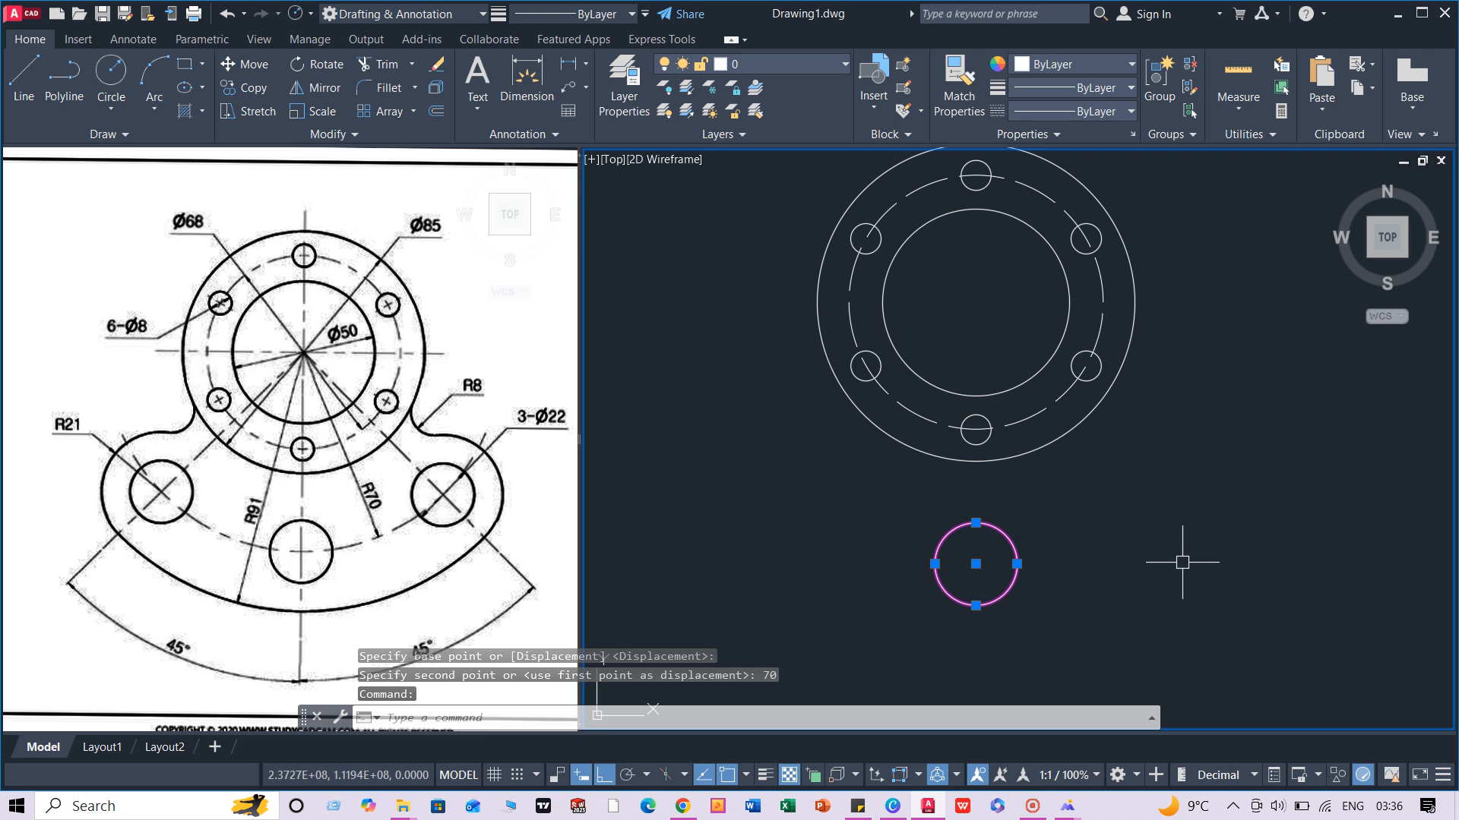
{"action": "type", "text": "ro"}
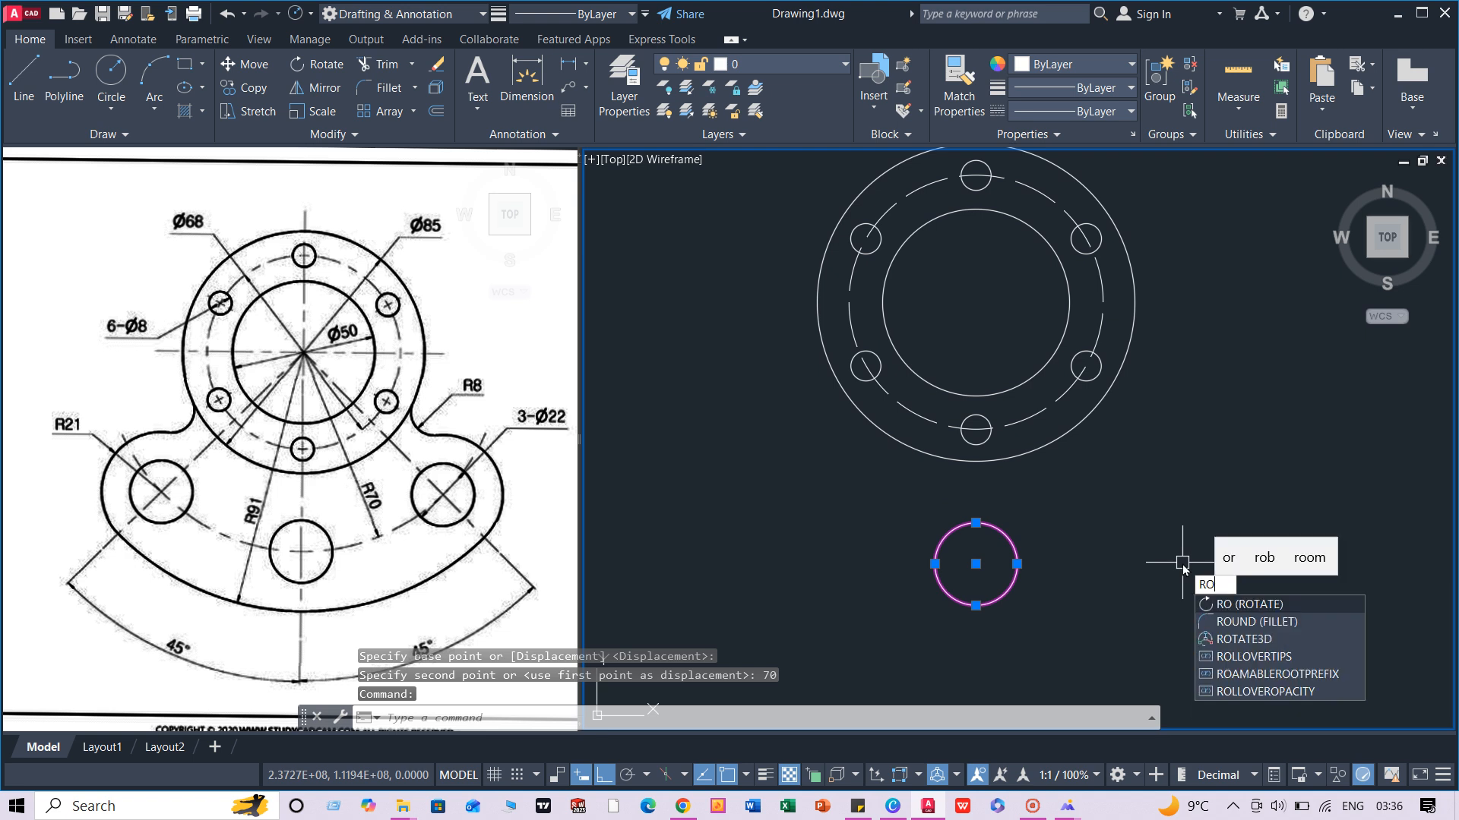
{"action": "key", "text": "Return"}
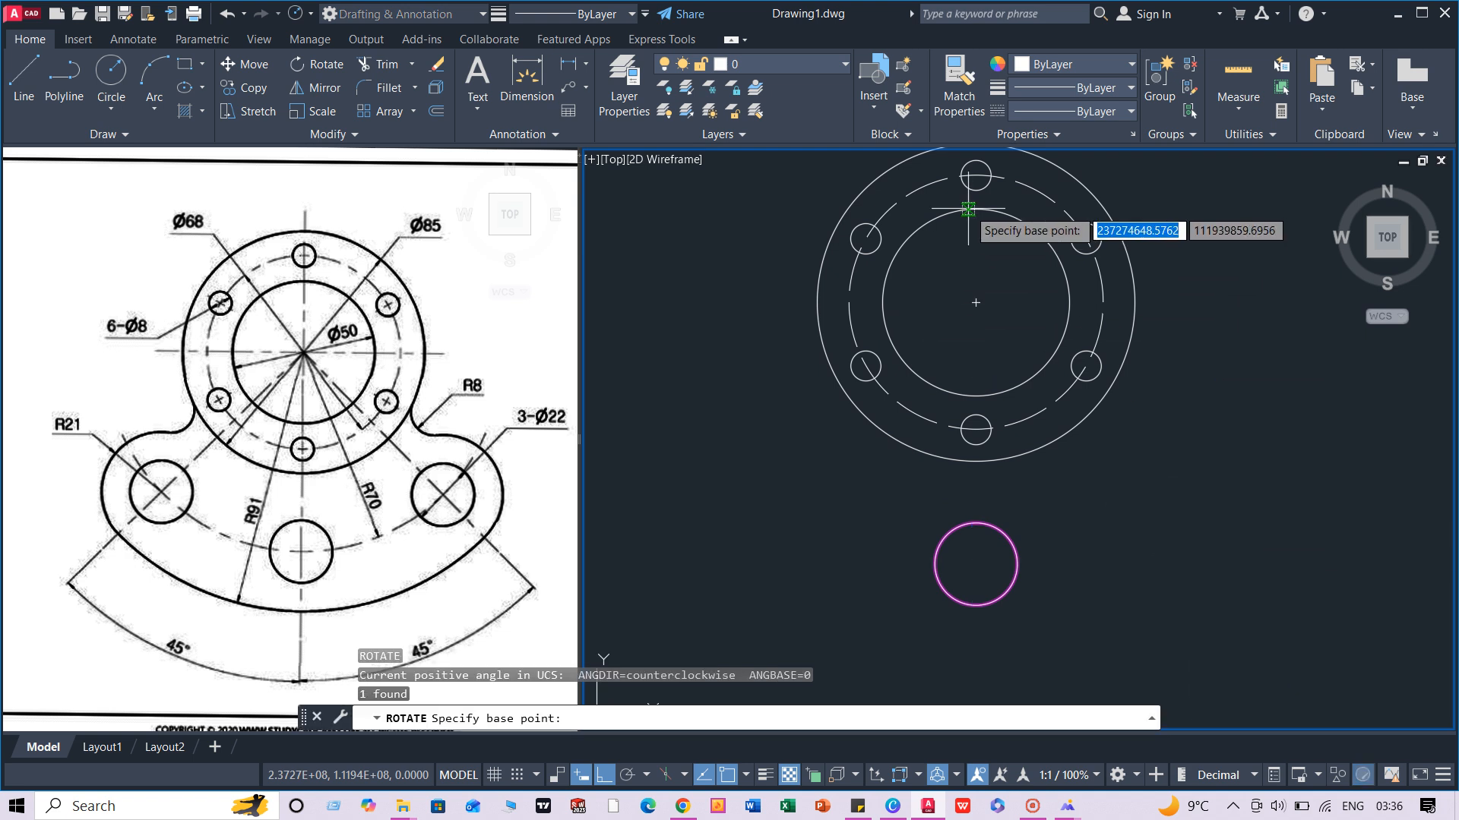
{"action": "left_click", "coordinate": [978, 298]}
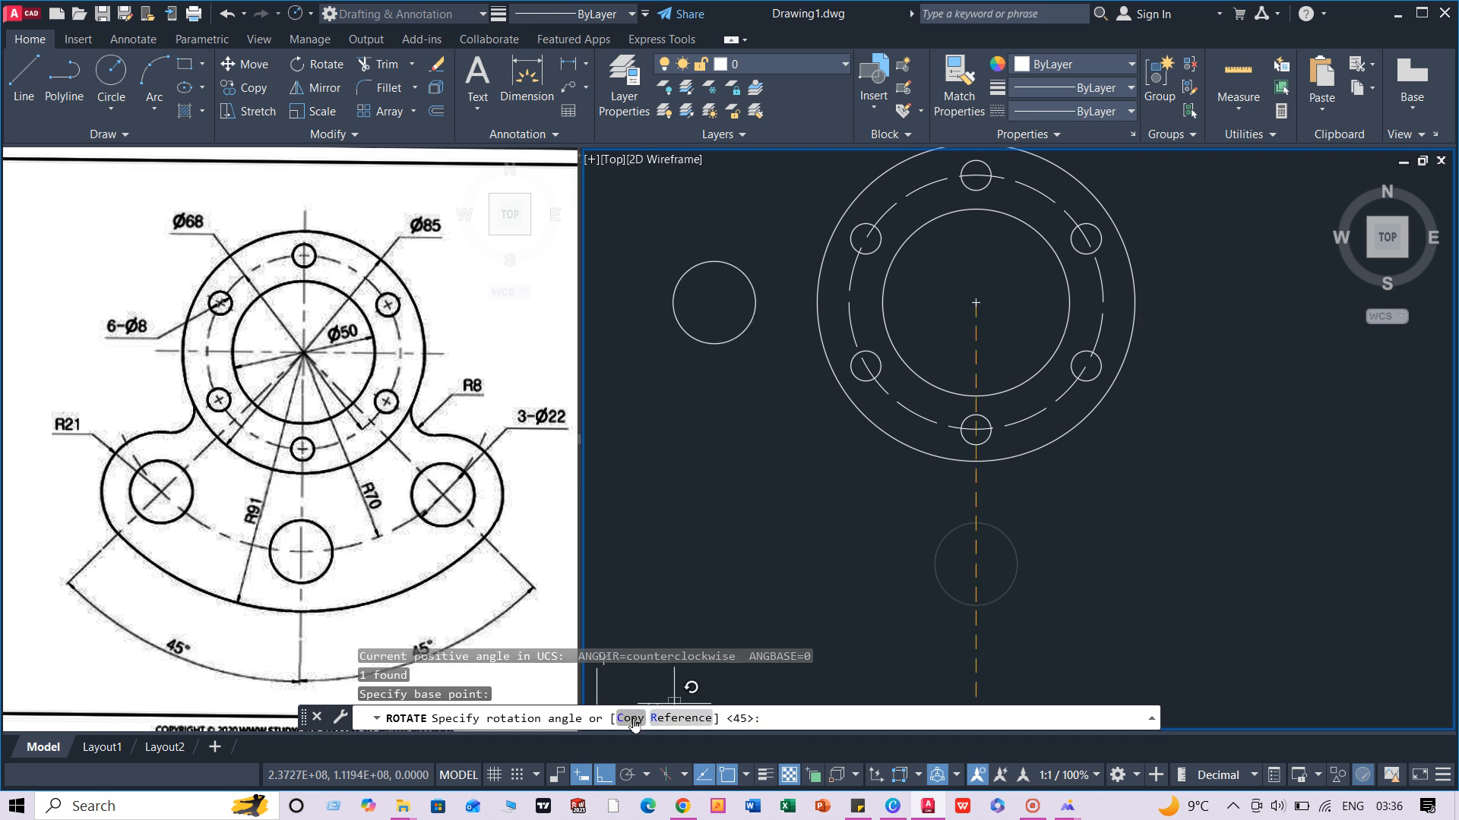
{"action": "left_click", "coordinate": [631, 717]}
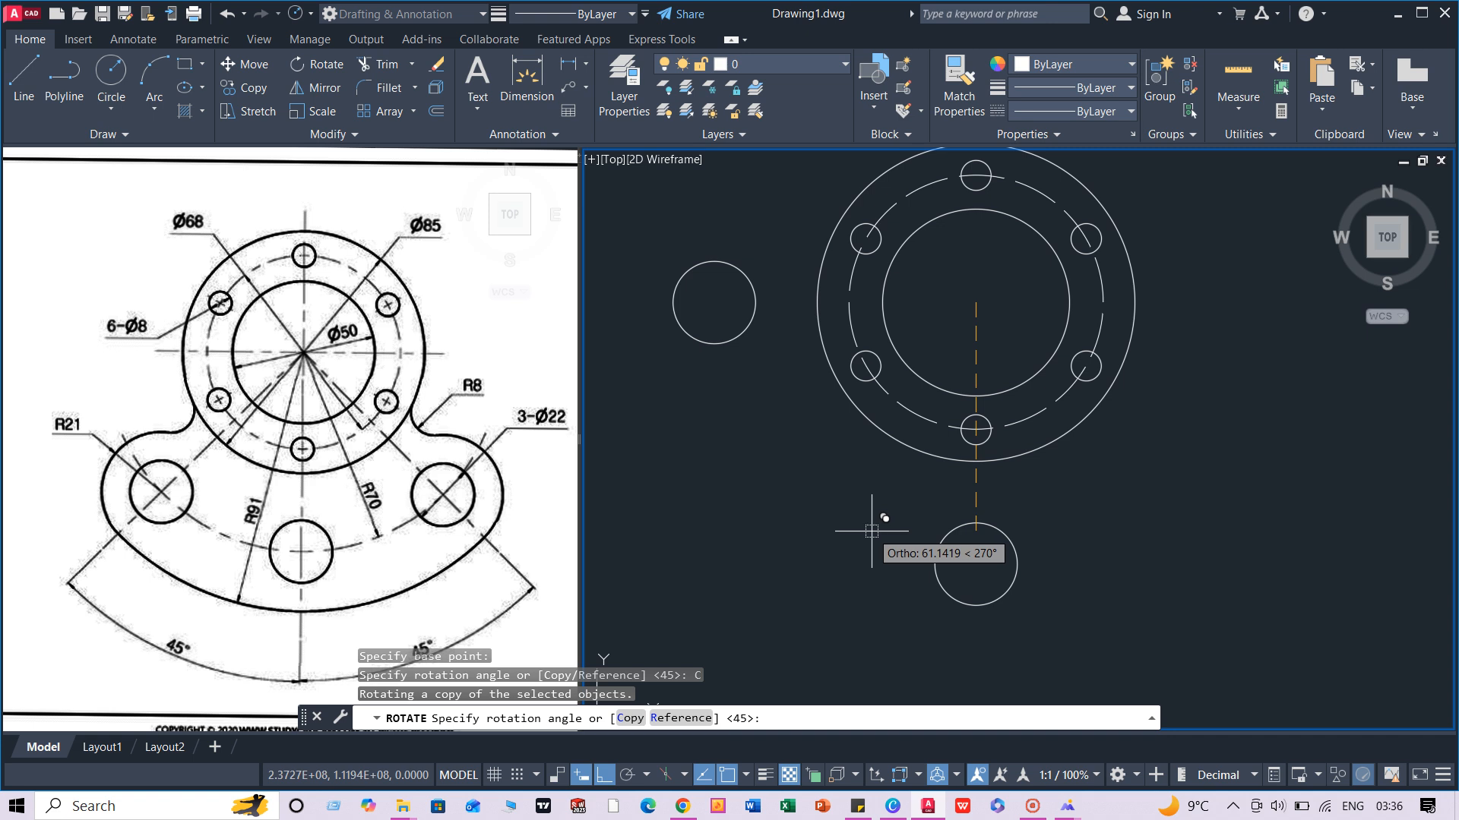
{"action": "type", "text": "45"}
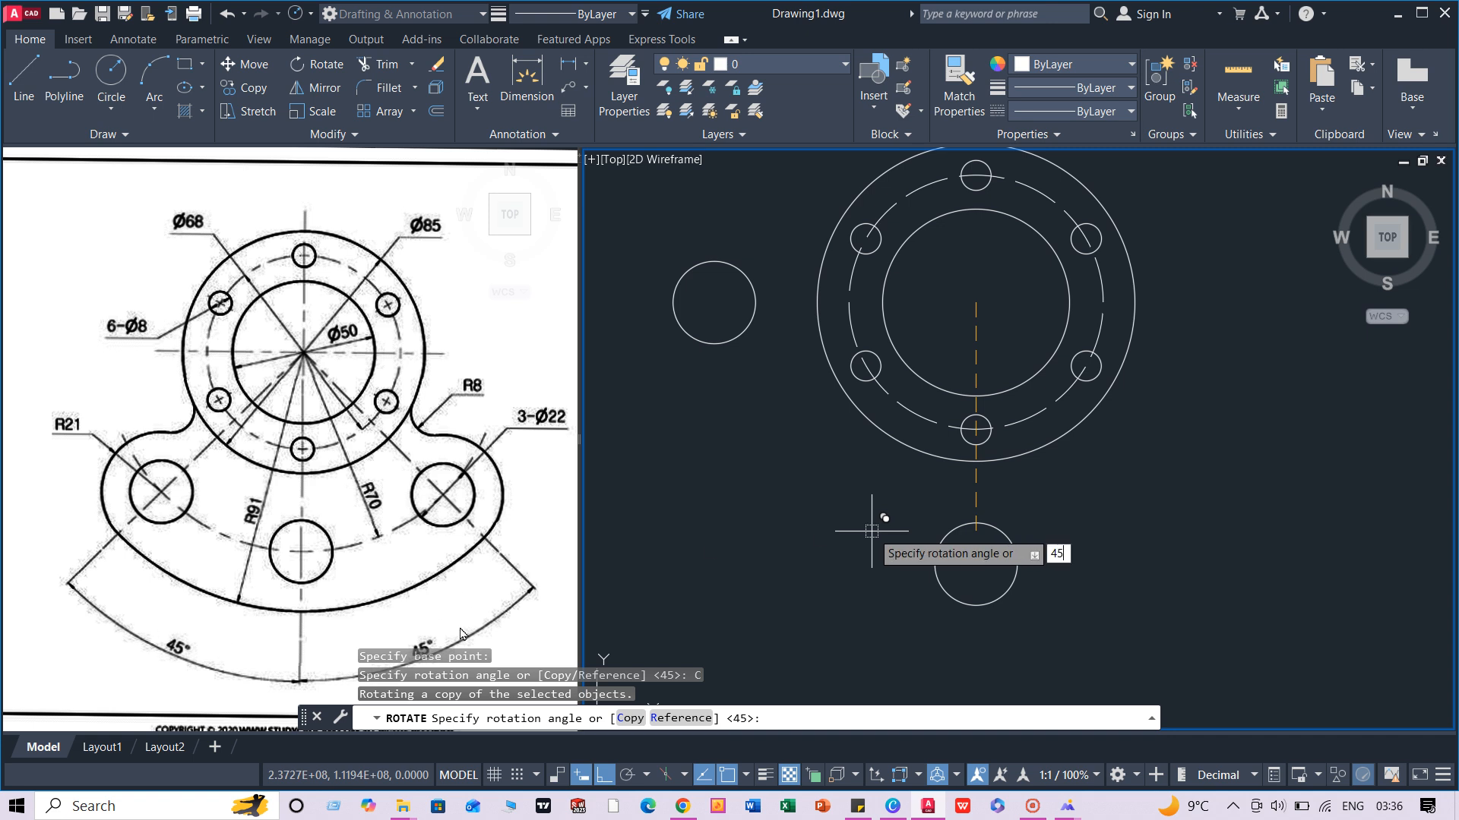
{"action": "key", "text": "Return"}
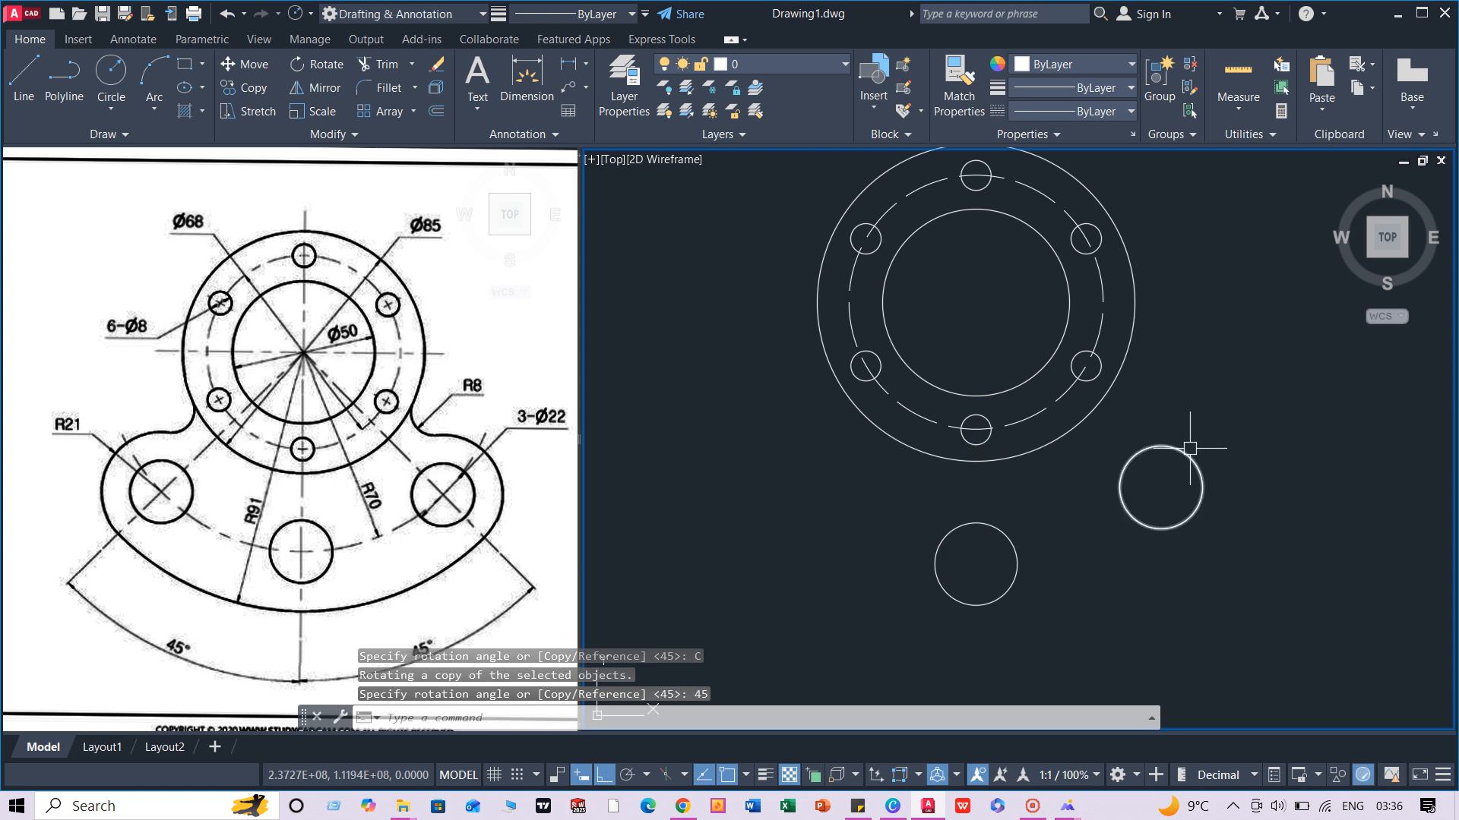
Step: Mirror the rotated 22-diameter circle across the vertical centerline of the concentric circles, keeping the source circle
{"action": "left_click", "coordinate": [1200, 472]}
{"action": "type", "text": "mi"}
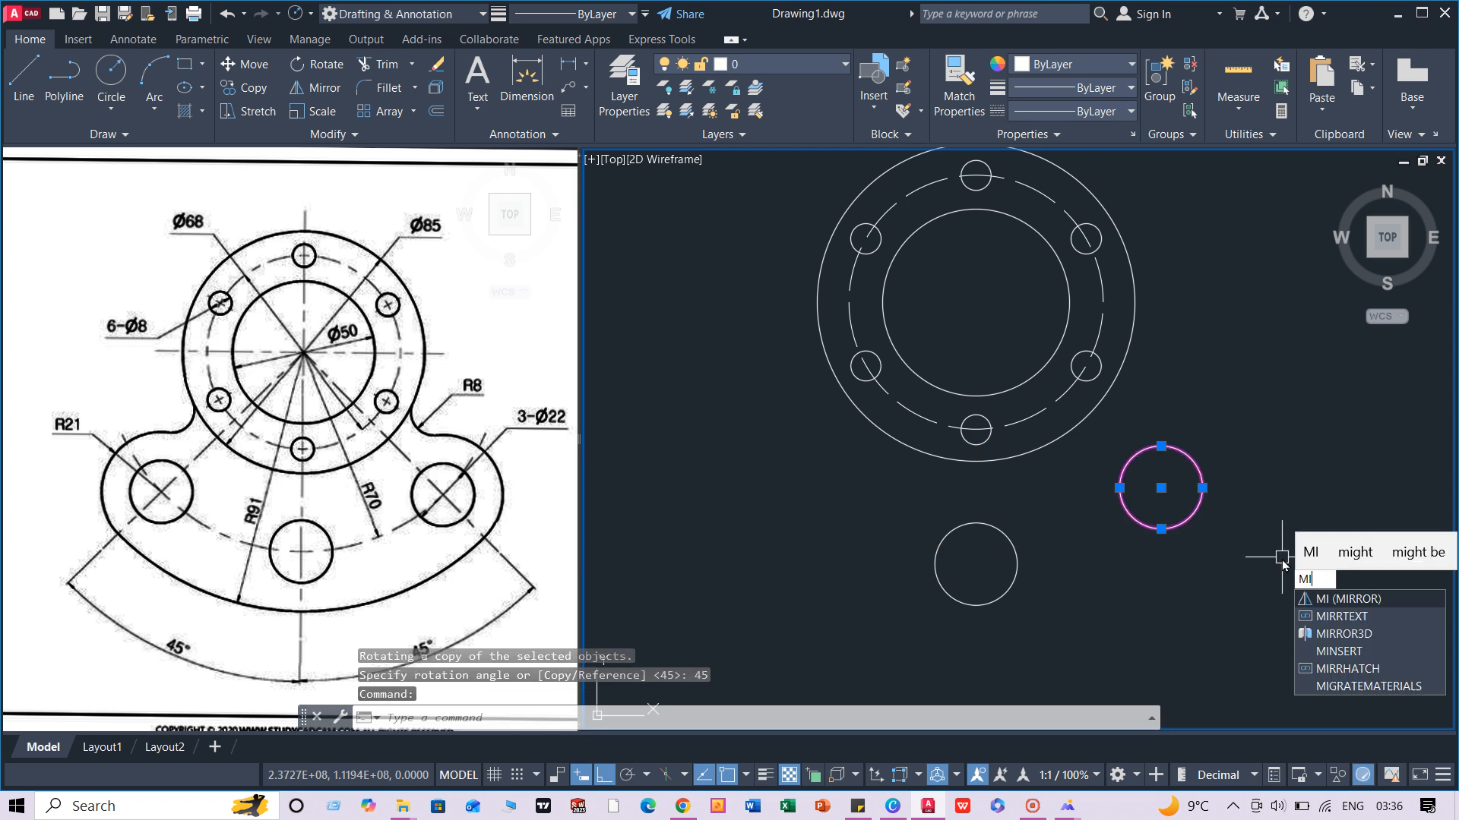
{"action": "key", "text": "Return"}
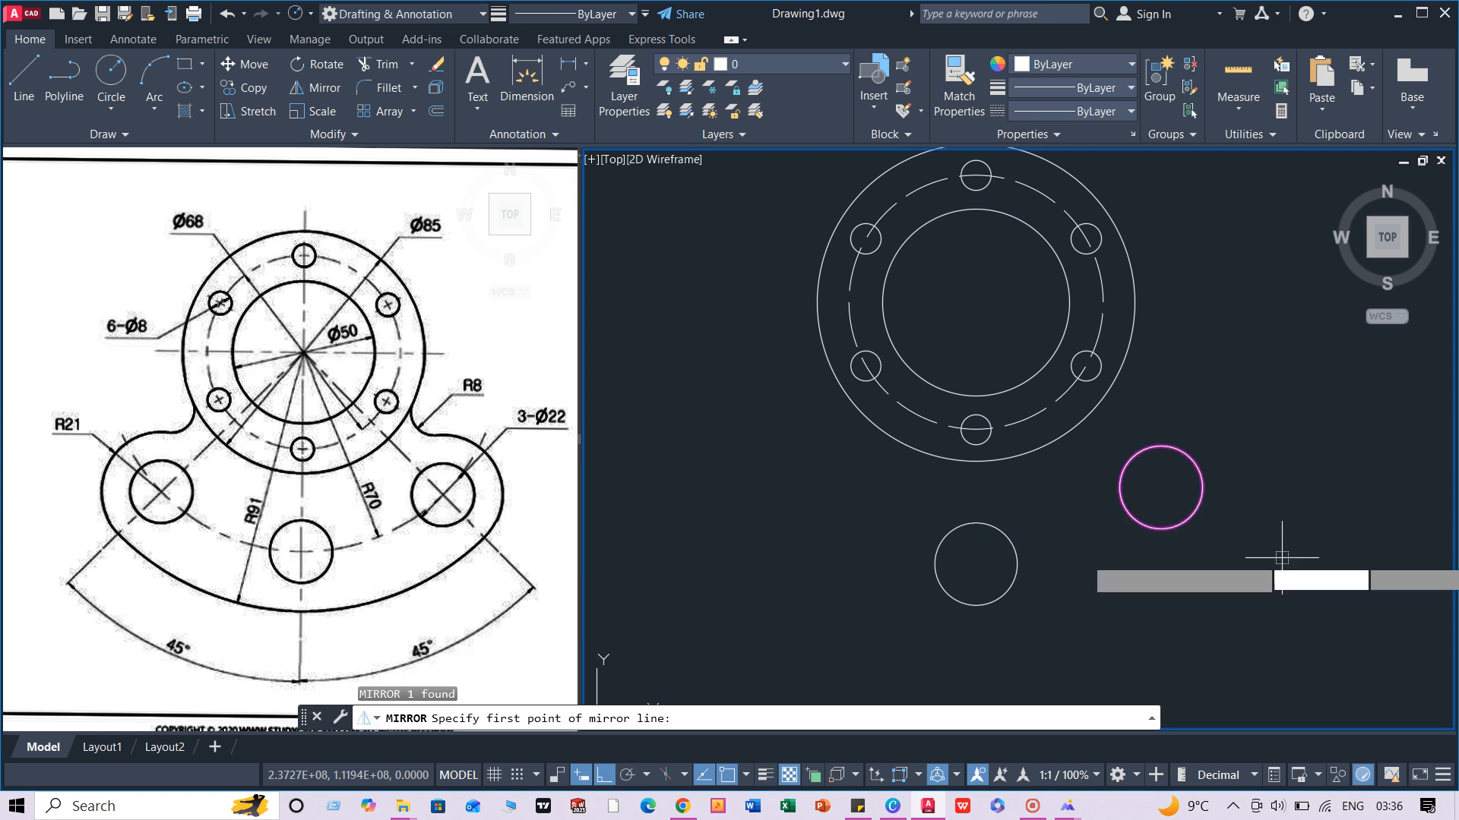
{"action": "left_click", "coordinate": [978, 396]}
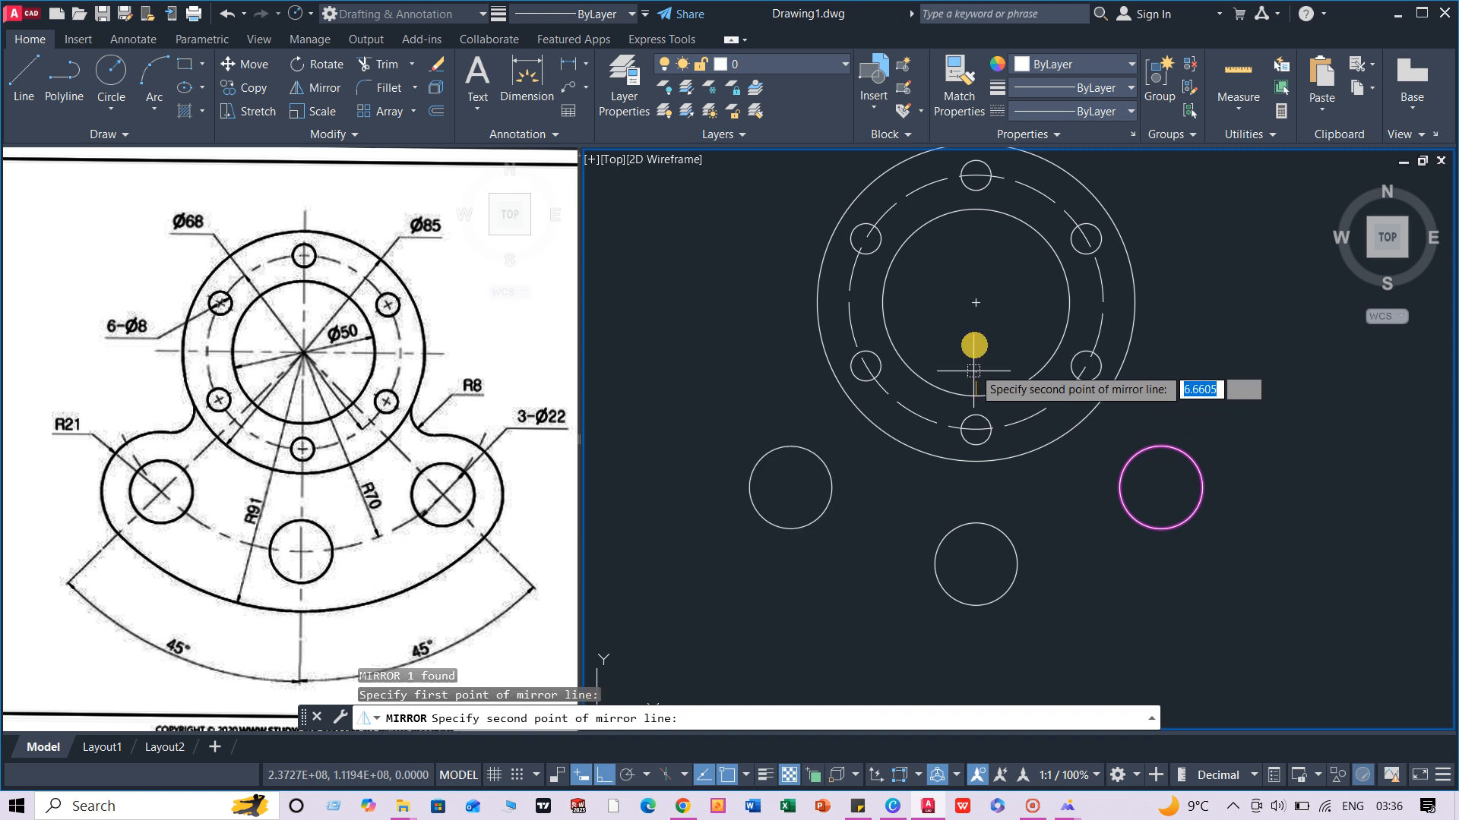
{"action": "left_click", "coordinate": [971, 300]}
{"action": "left_click", "coordinate": [1016, 372]}
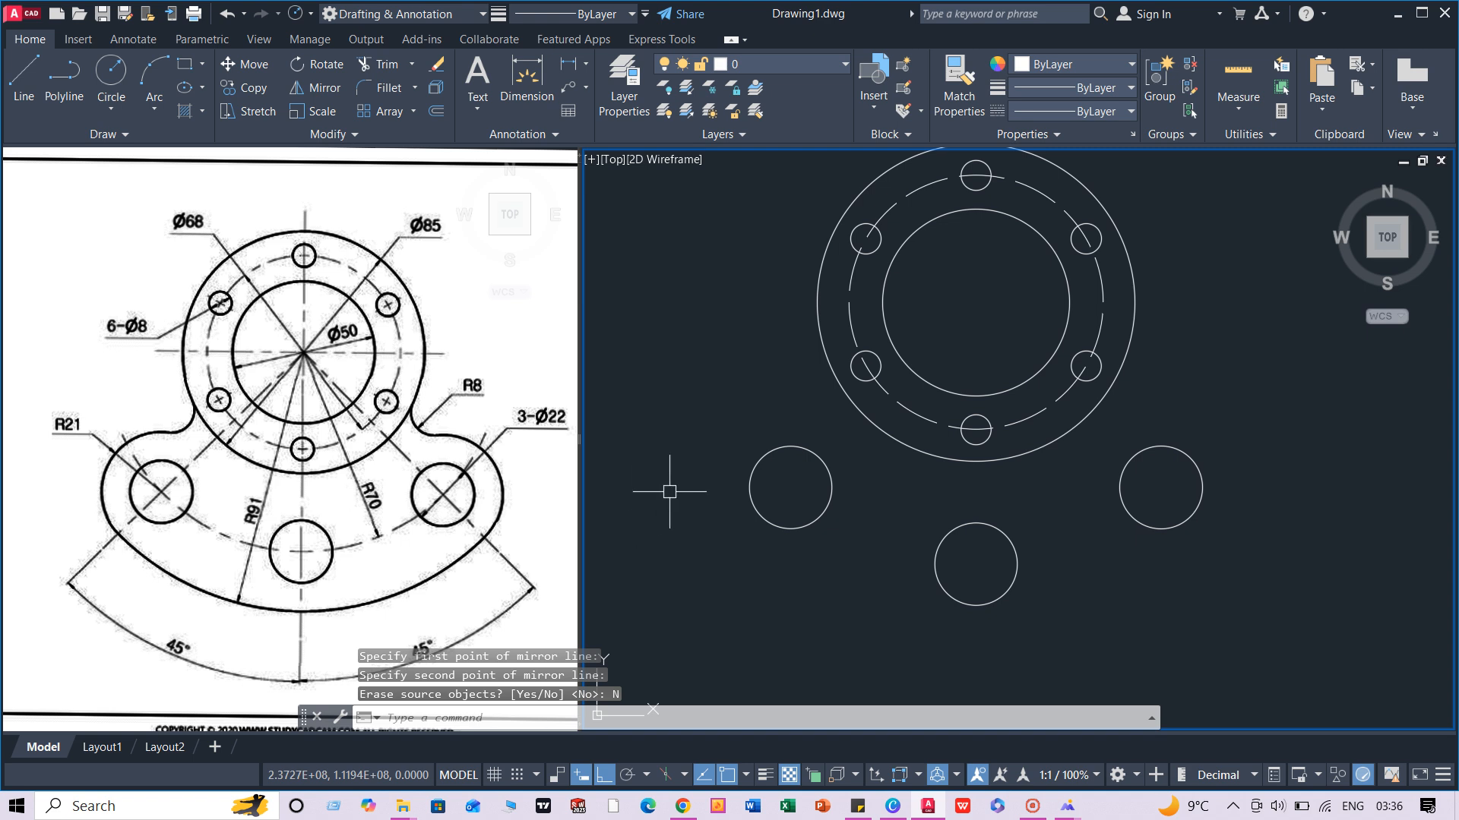
Step: Draw a circle with a radius of 21 at the center of the left 22-diameter hole
{"action": "key", "text": "Return"}
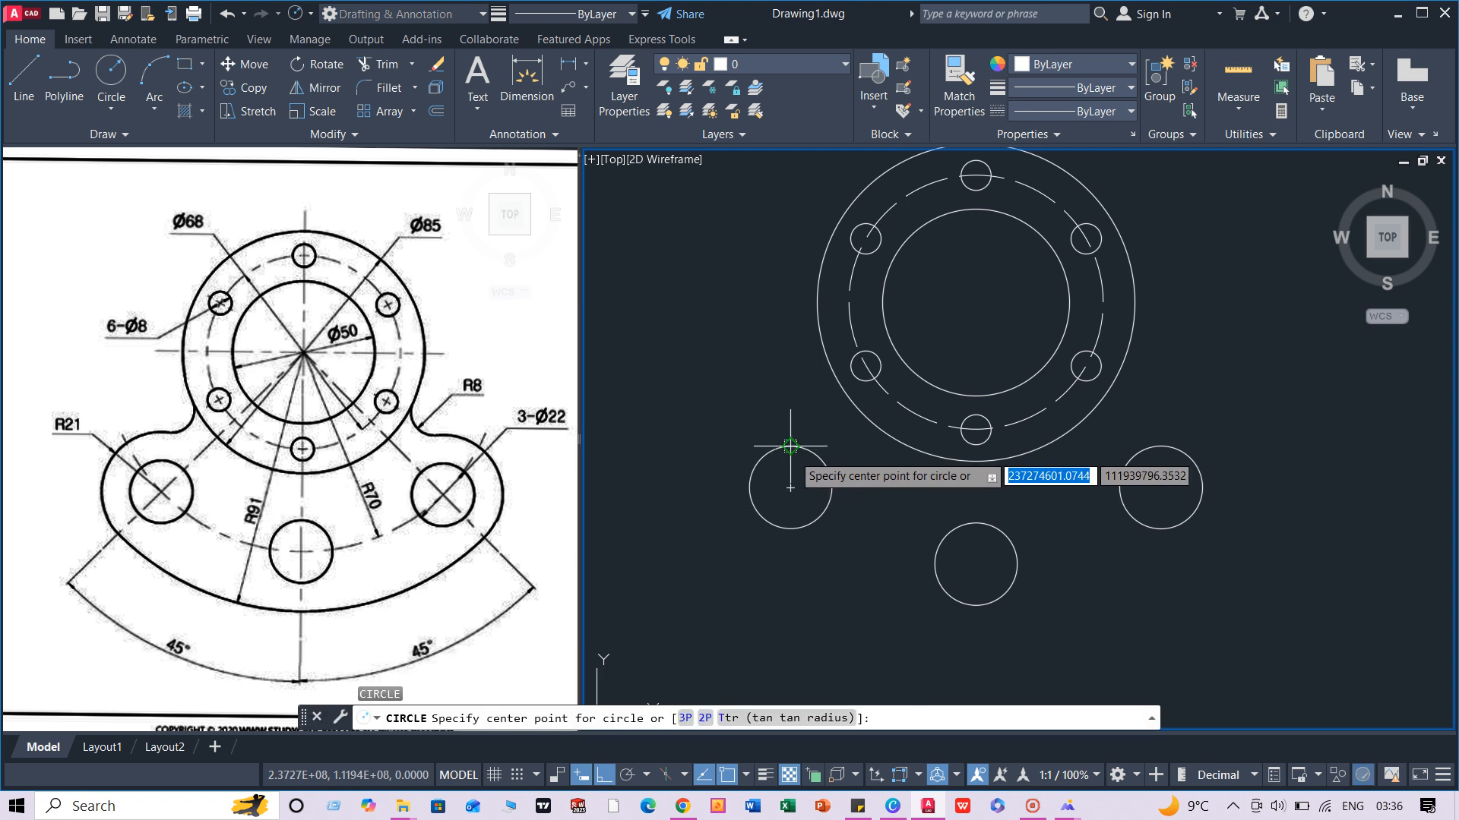
{"action": "left_click", "coordinate": [790, 487]}
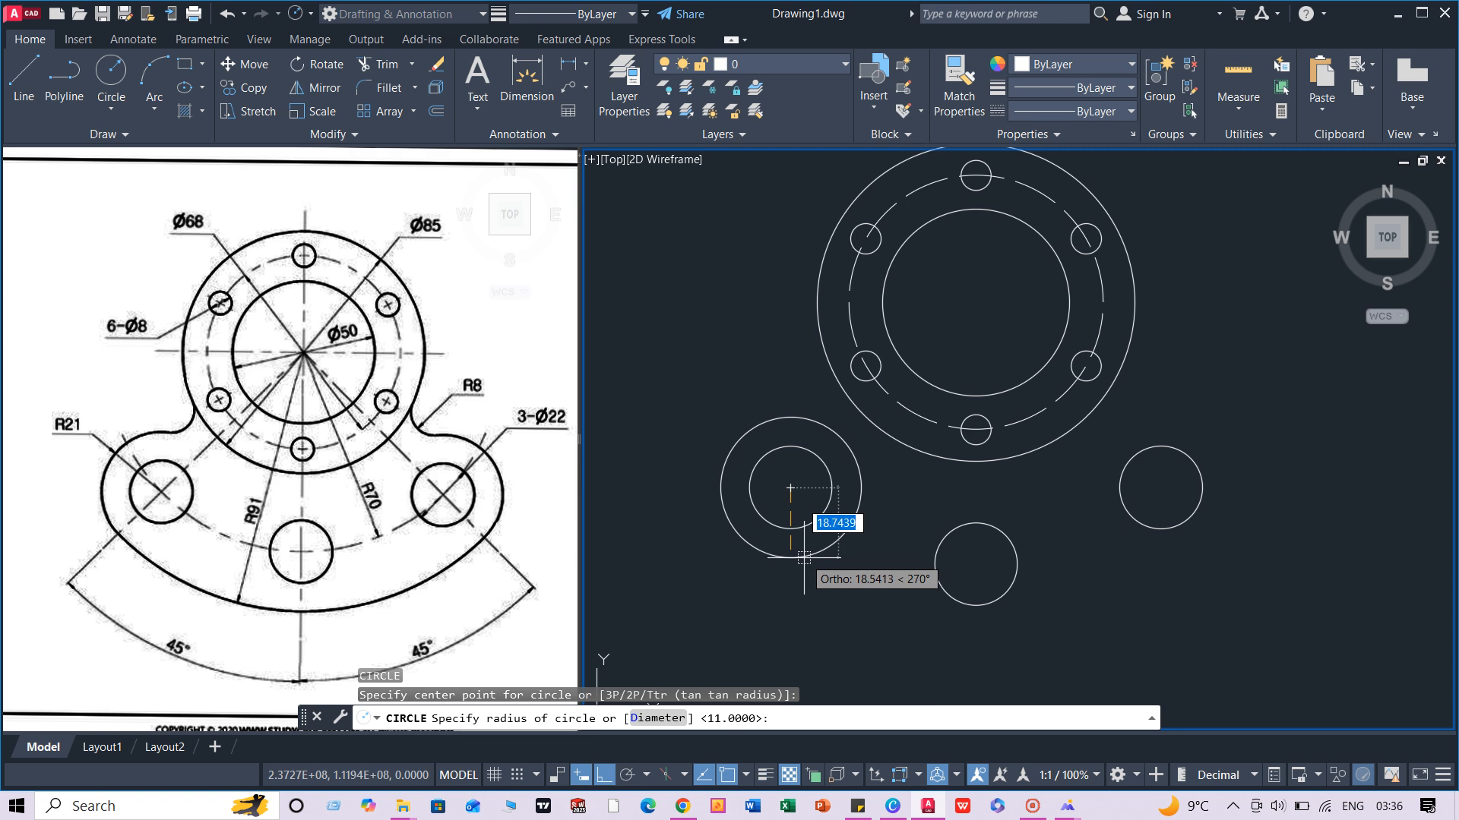
{"action": "type", "text": "21"}
{"action": "key", "text": "Return"}
Step: Copy the 21-radius circle from the left 22-diameter hole's center to the right 22-diameter hole's center
{"action": "left_click", "coordinate": [805, 563]}
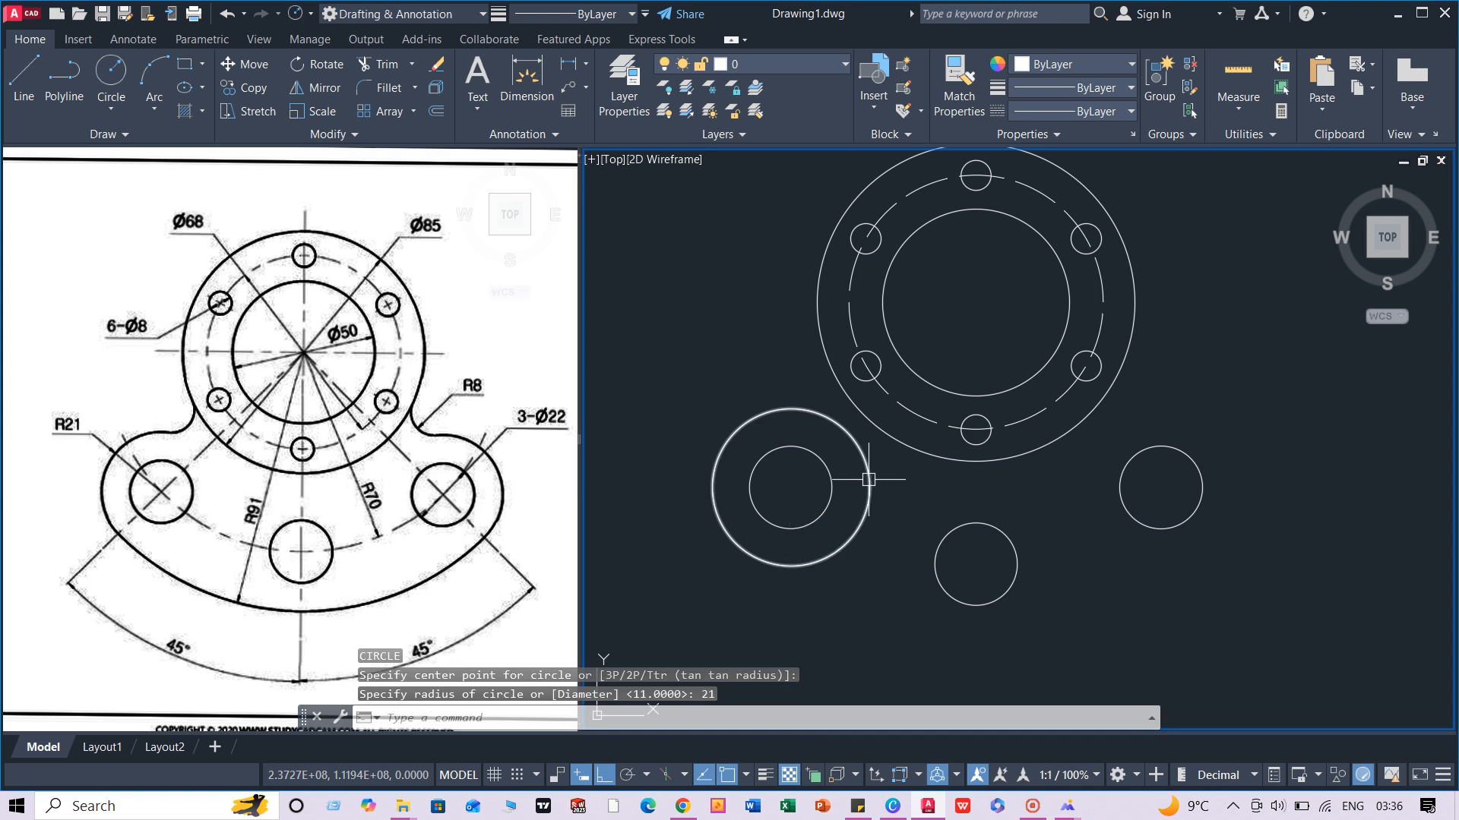
{"action": "type", "text": "co"}
{"action": "key", "text": "Return"}
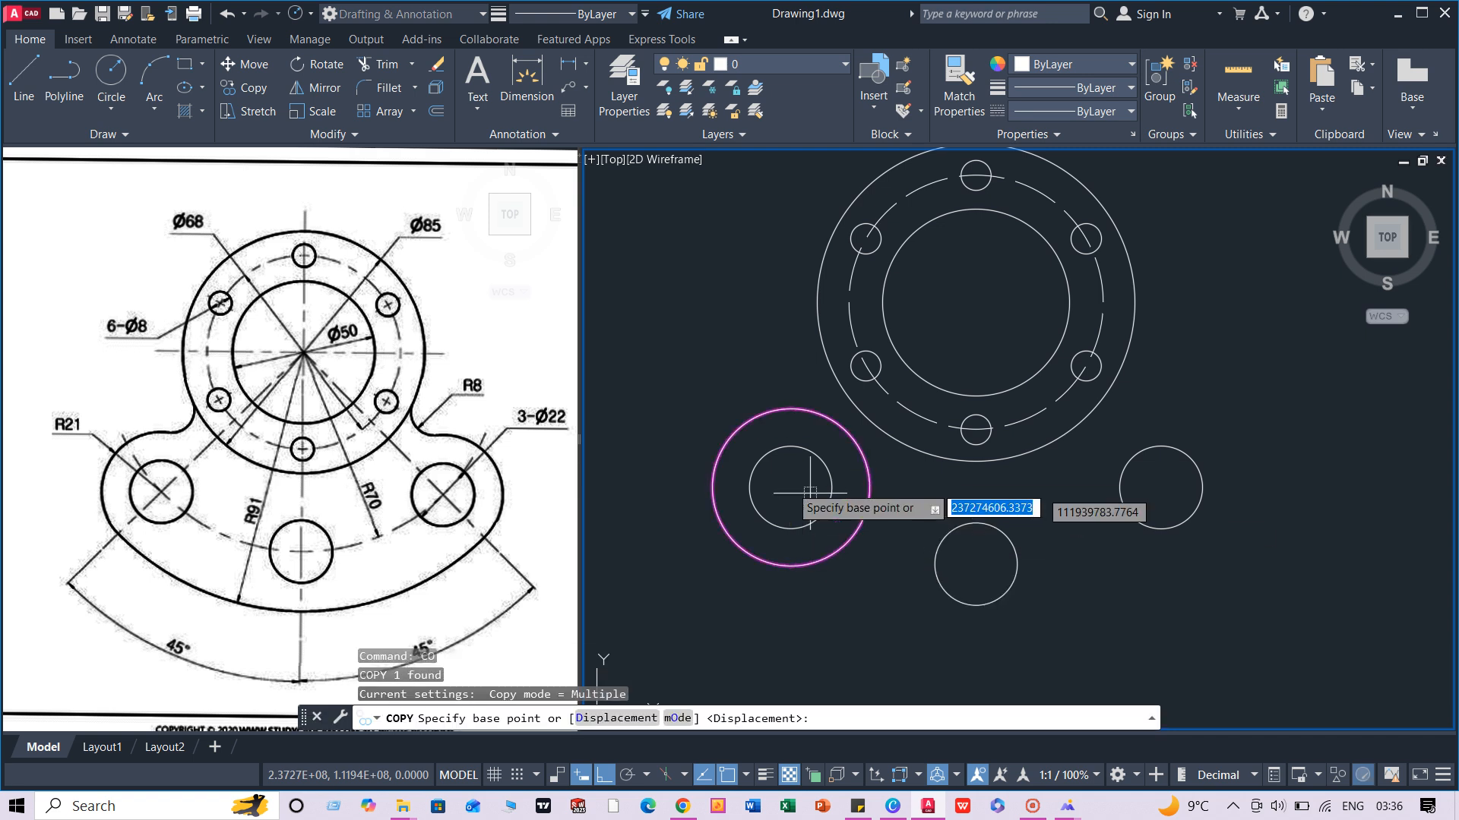
{"action": "left_click", "coordinate": [790, 488]}
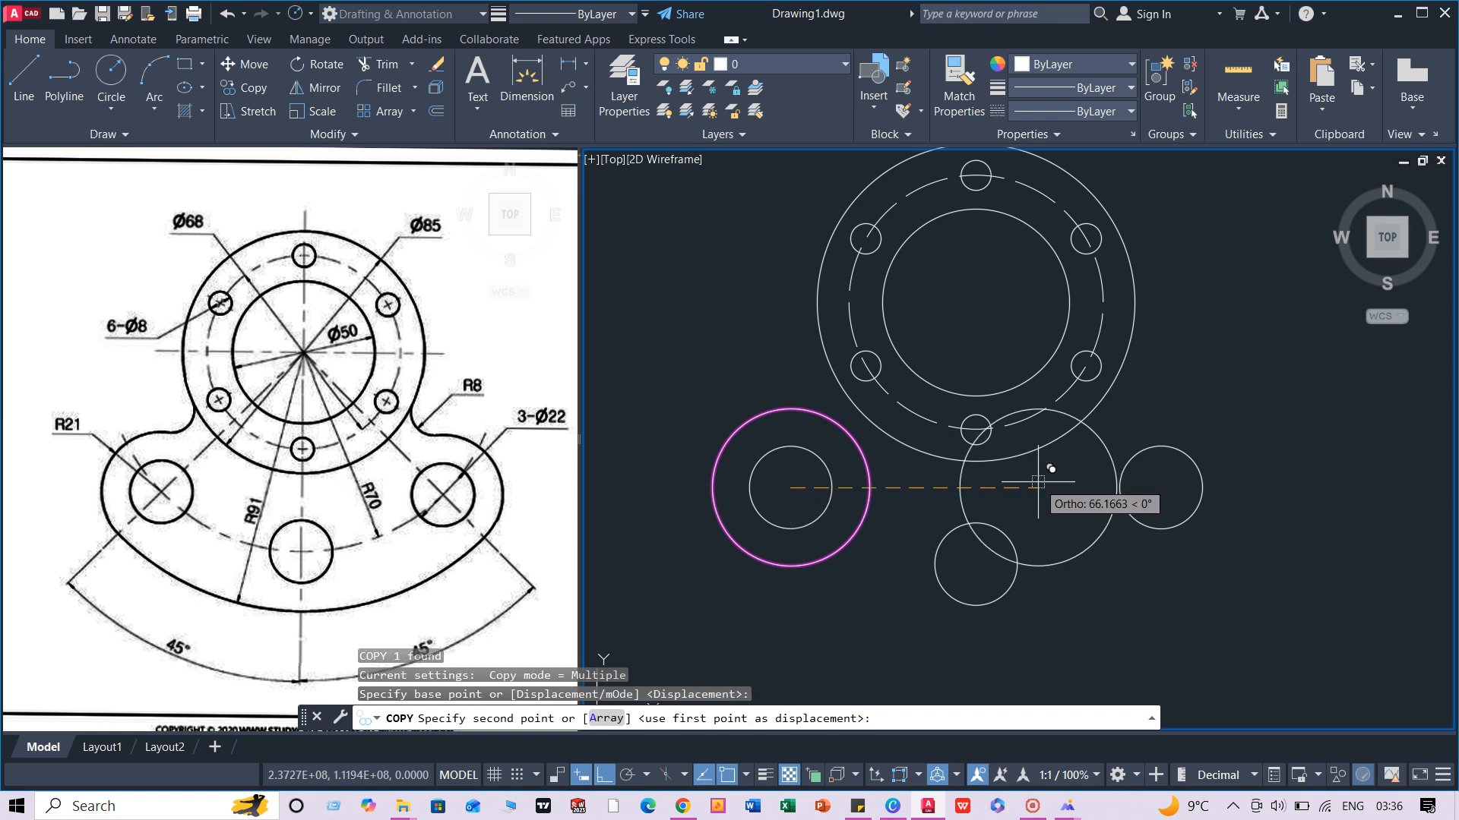
{"action": "left_click", "coordinate": [1161, 487]}
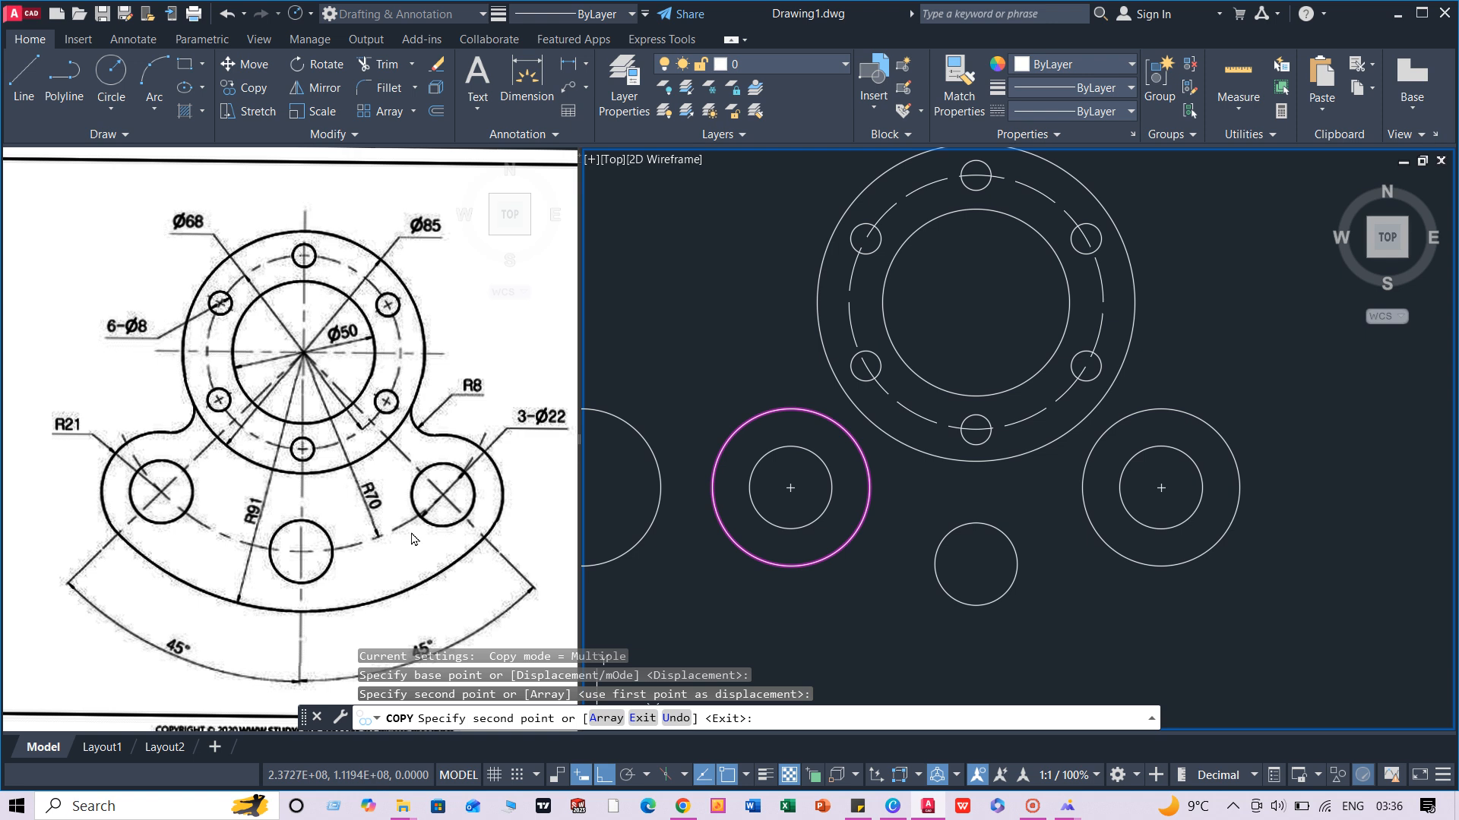
{"action": "key", "text": "Escape"}
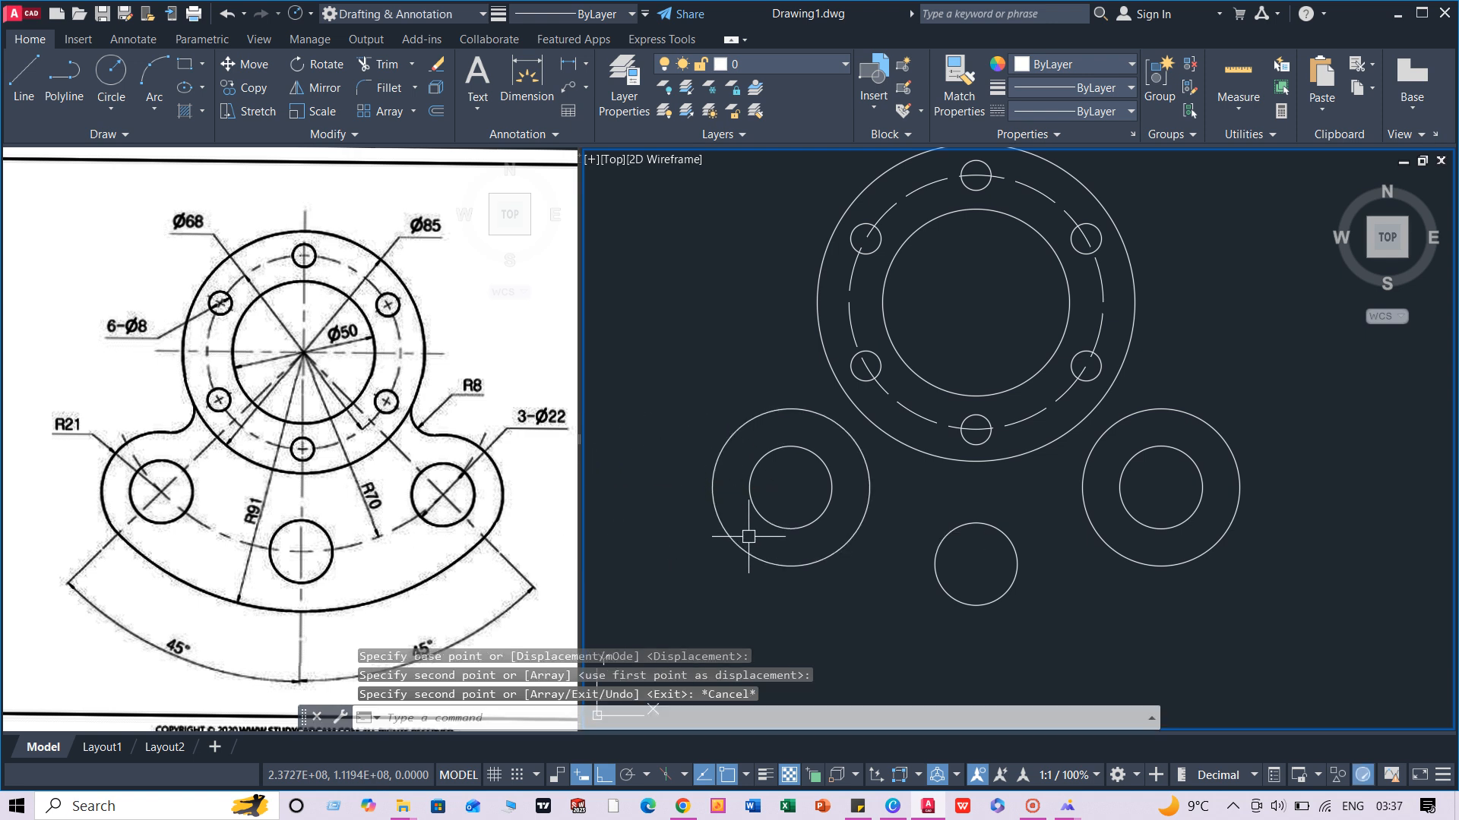
Step: Draw a circle with a radius of 91 at the common center of the concentric circles
{"action": "type", "text": "c"}
{"action": "key", "text": "Return"}
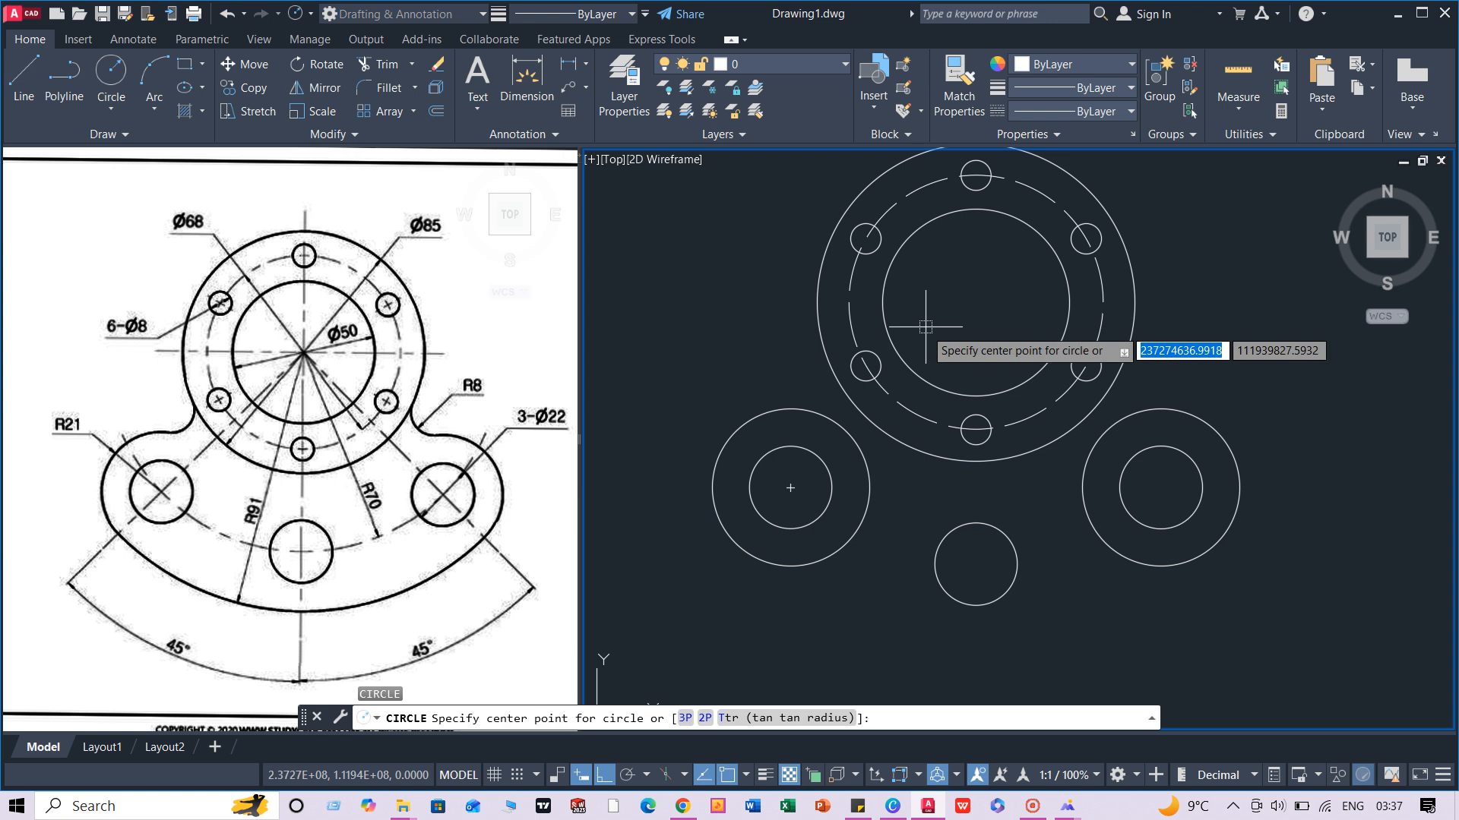
{"action": "left_click", "coordinate": [975, 303]}
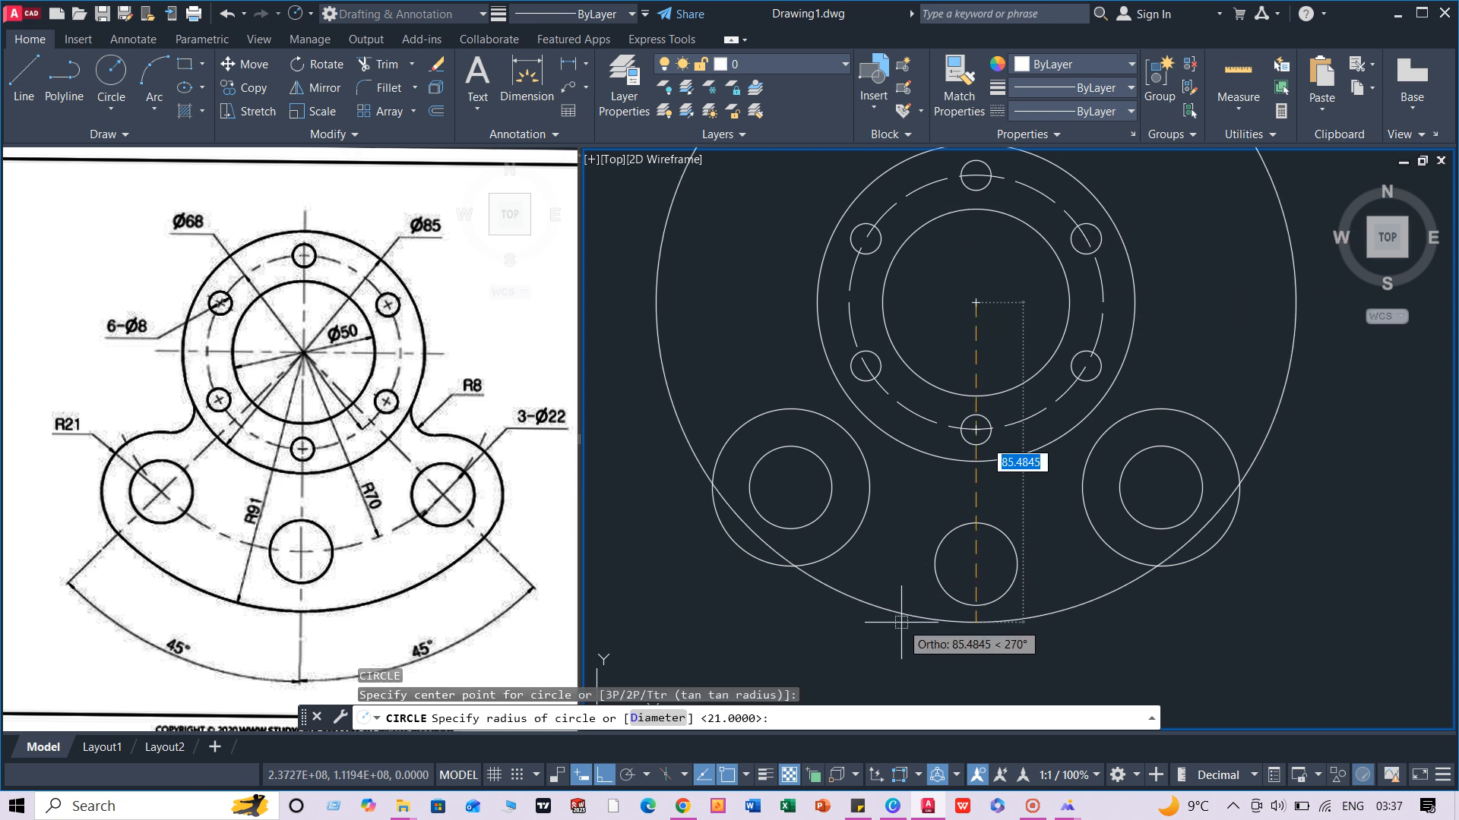
{"action": "type", "text": "91"}
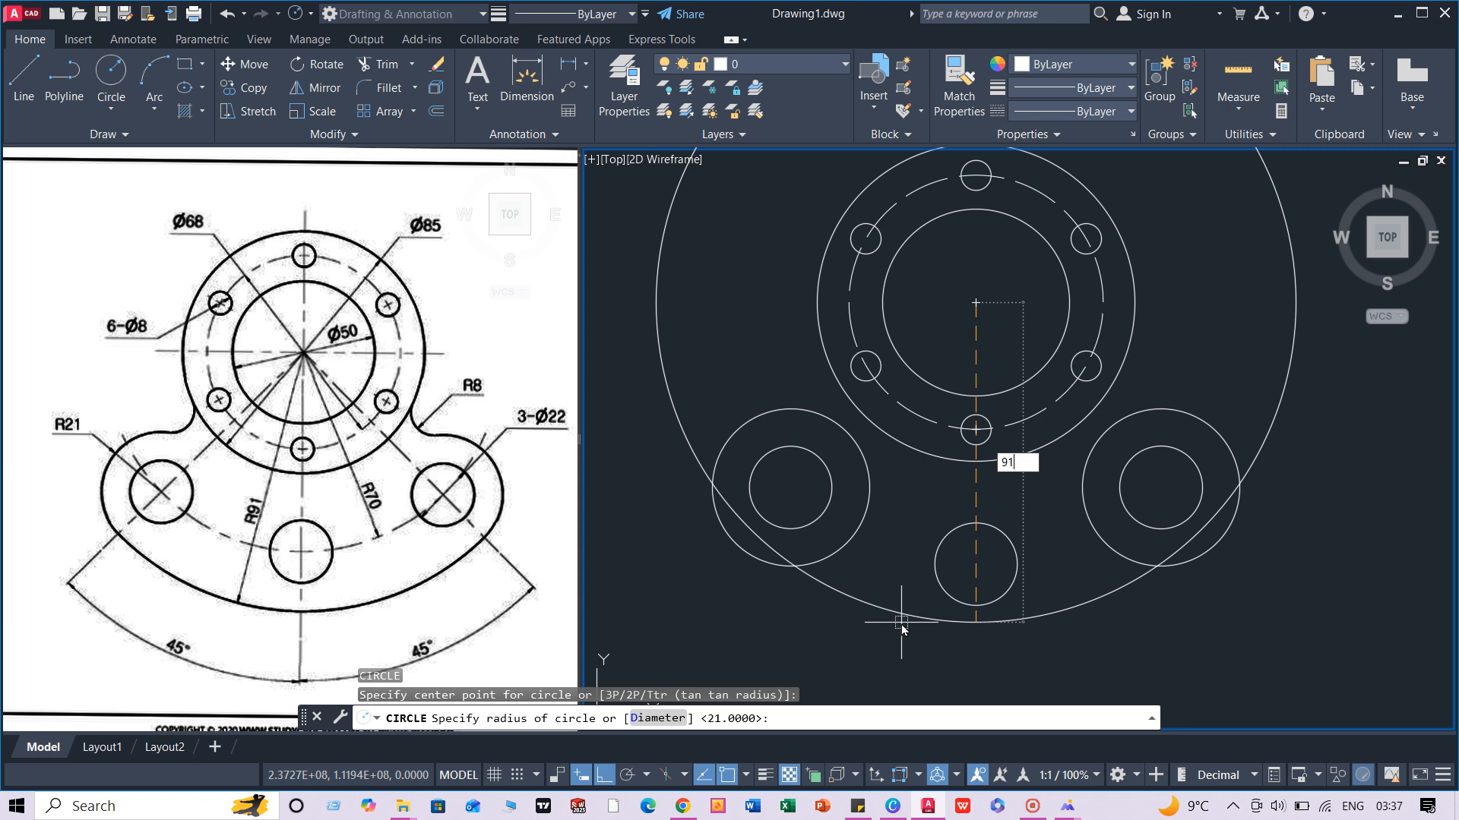
{"action": "key", "text": "Return"}
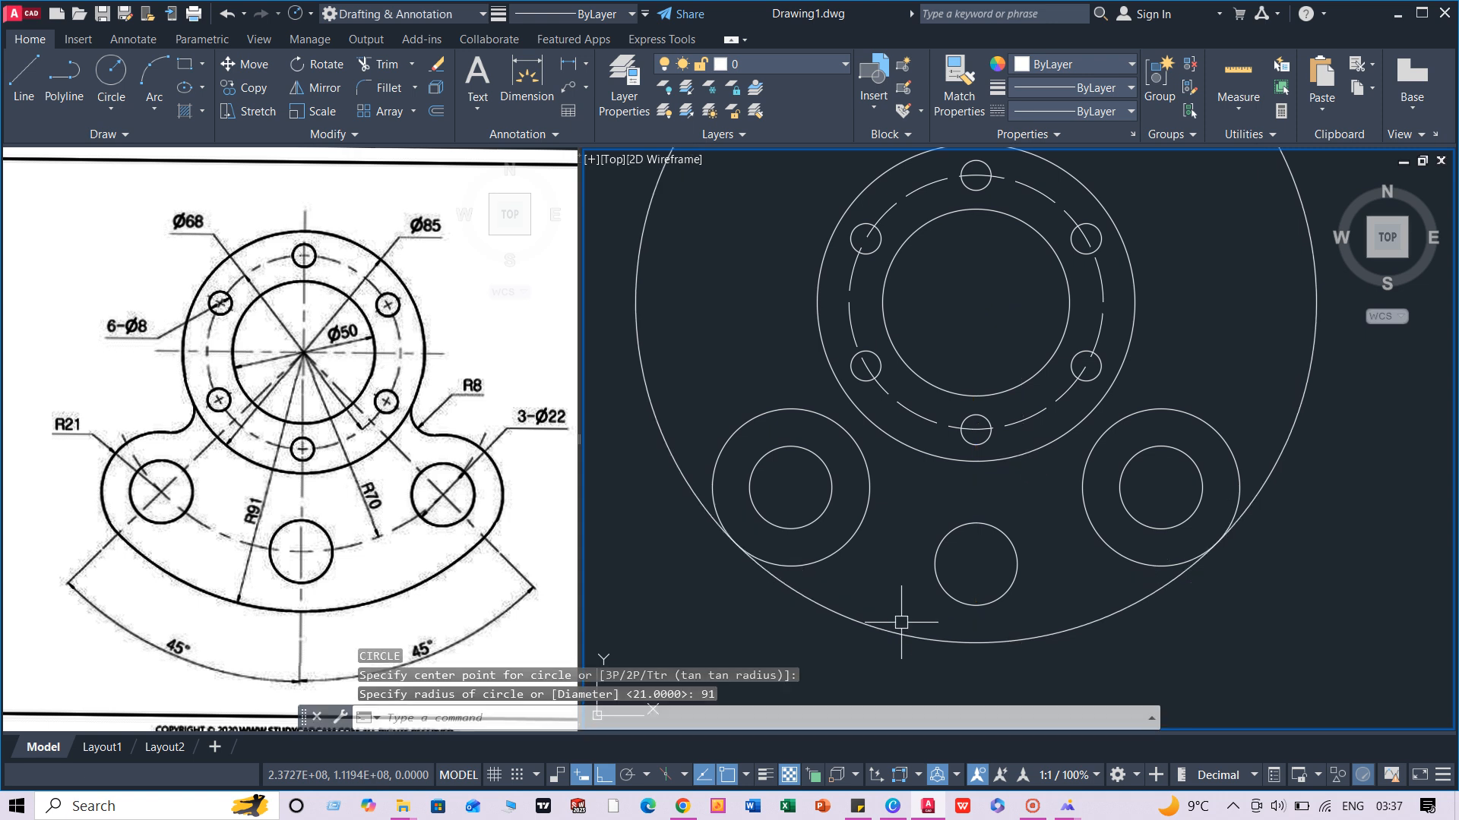
Step: Draw a circle from the common center passing through the center of the lower middle 22-diameter hole
{"action": "scroll", "coordinate": [726, 285], "scroll_direction": "down", "scroll_amount": 2}
{"action": "middle_click_drag", "start_coordinate": [734, 288], "coordinate": [800, 424]}
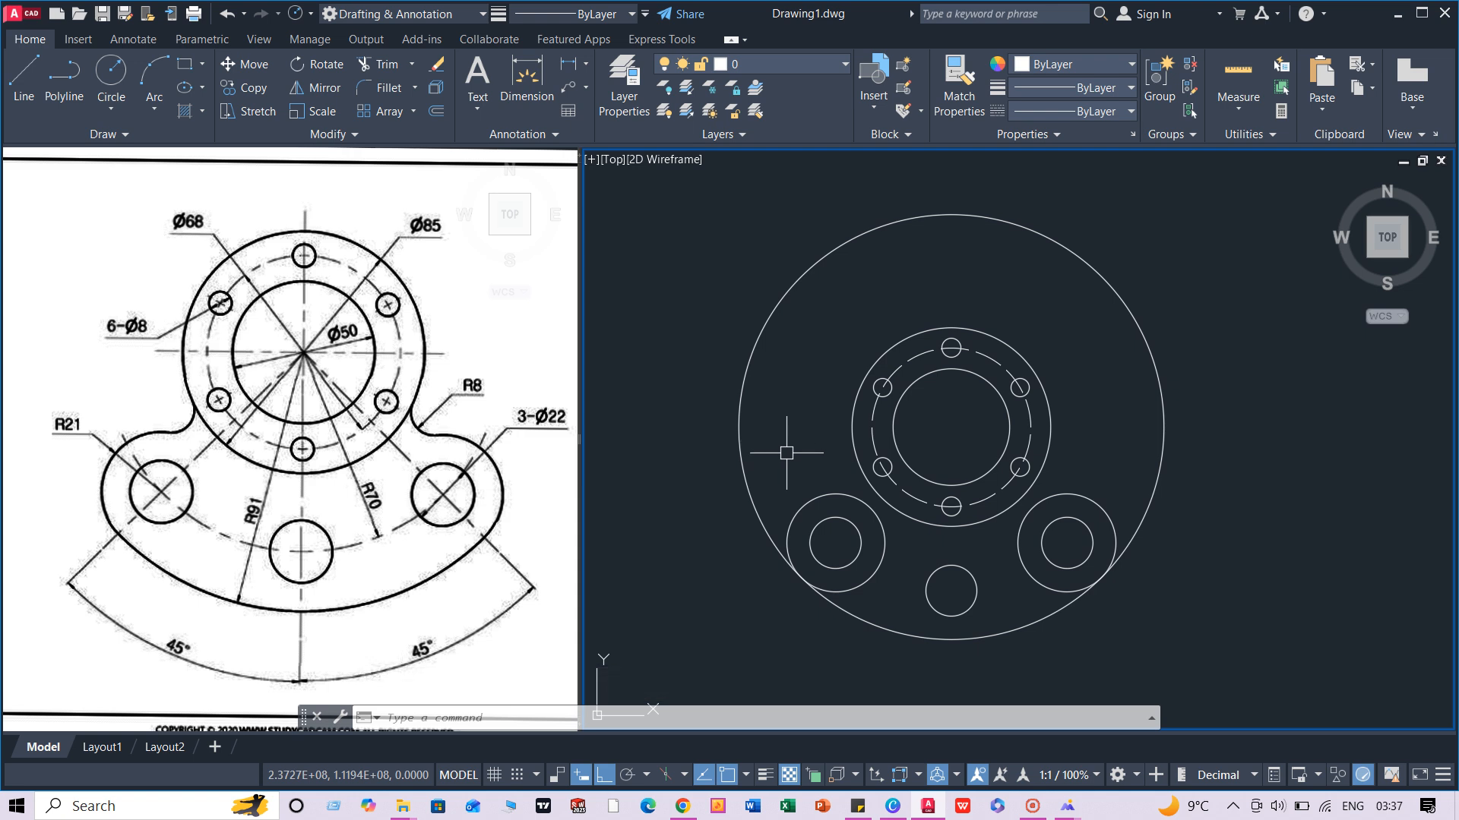
{"action": "key", "text": "Return"}
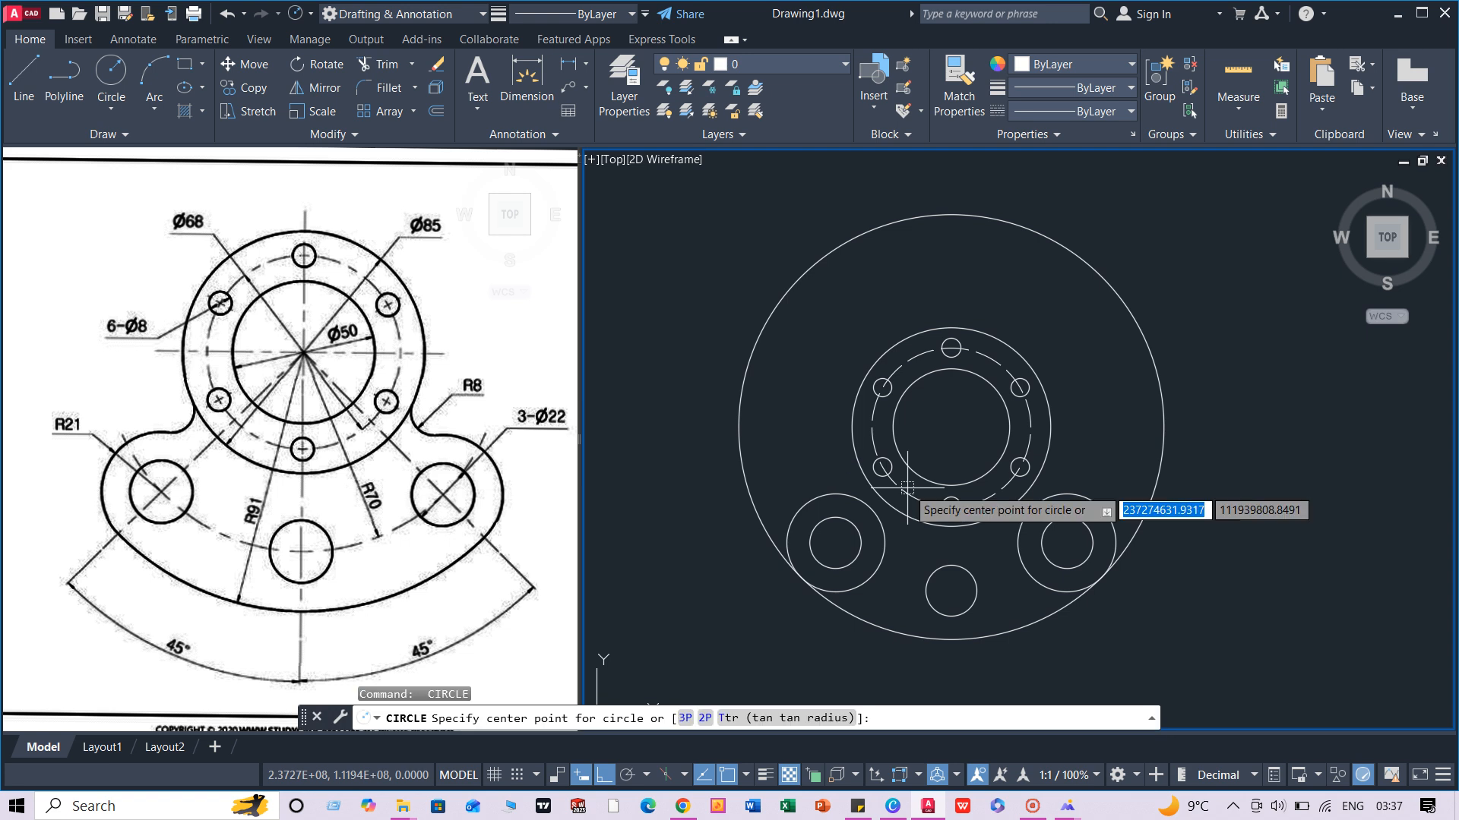
{"action": "left_click", "coordinate": [951, 427]}
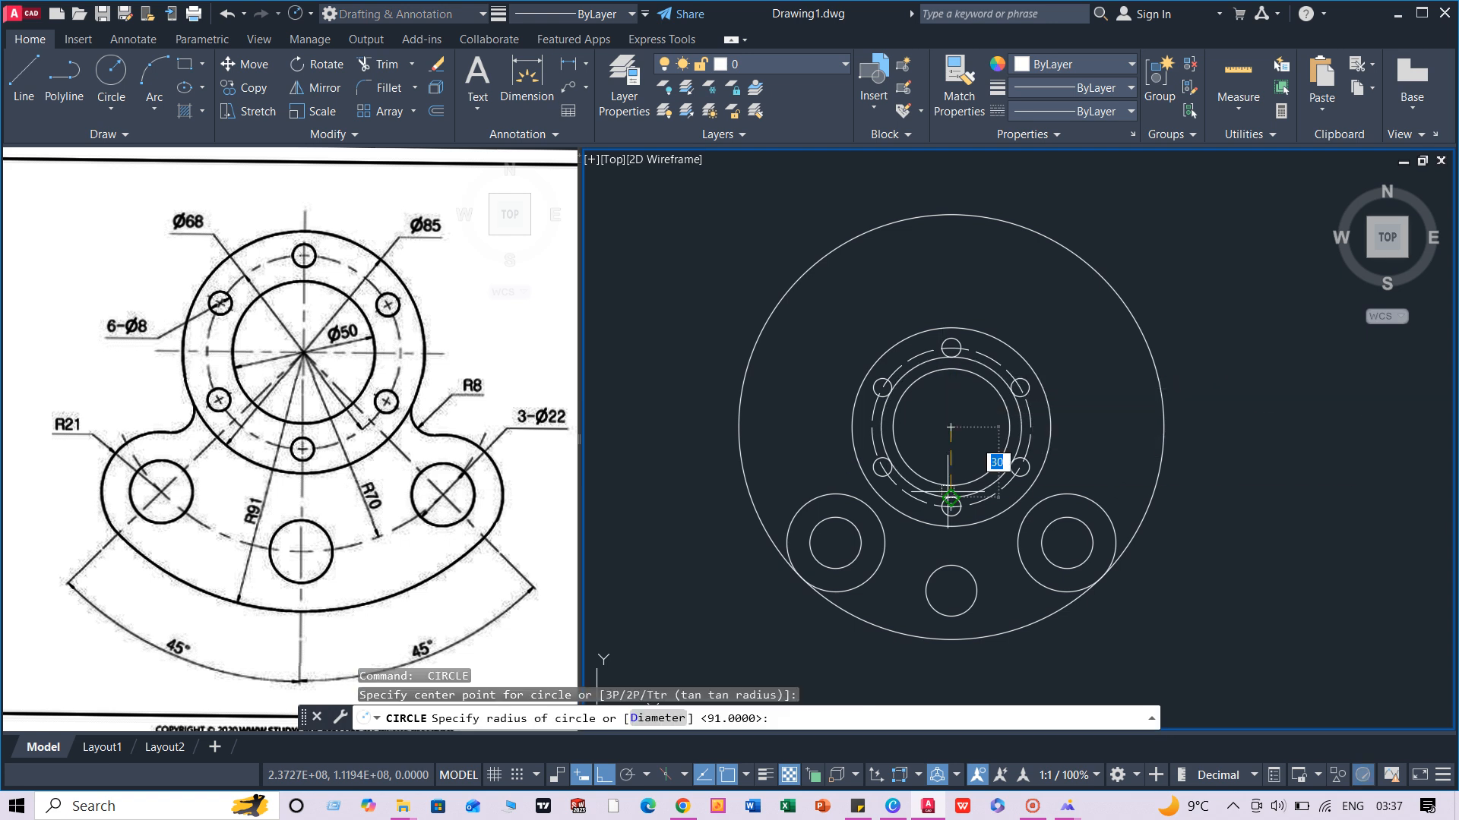
{"action": "left_click", "coordinate": [950, 587]}
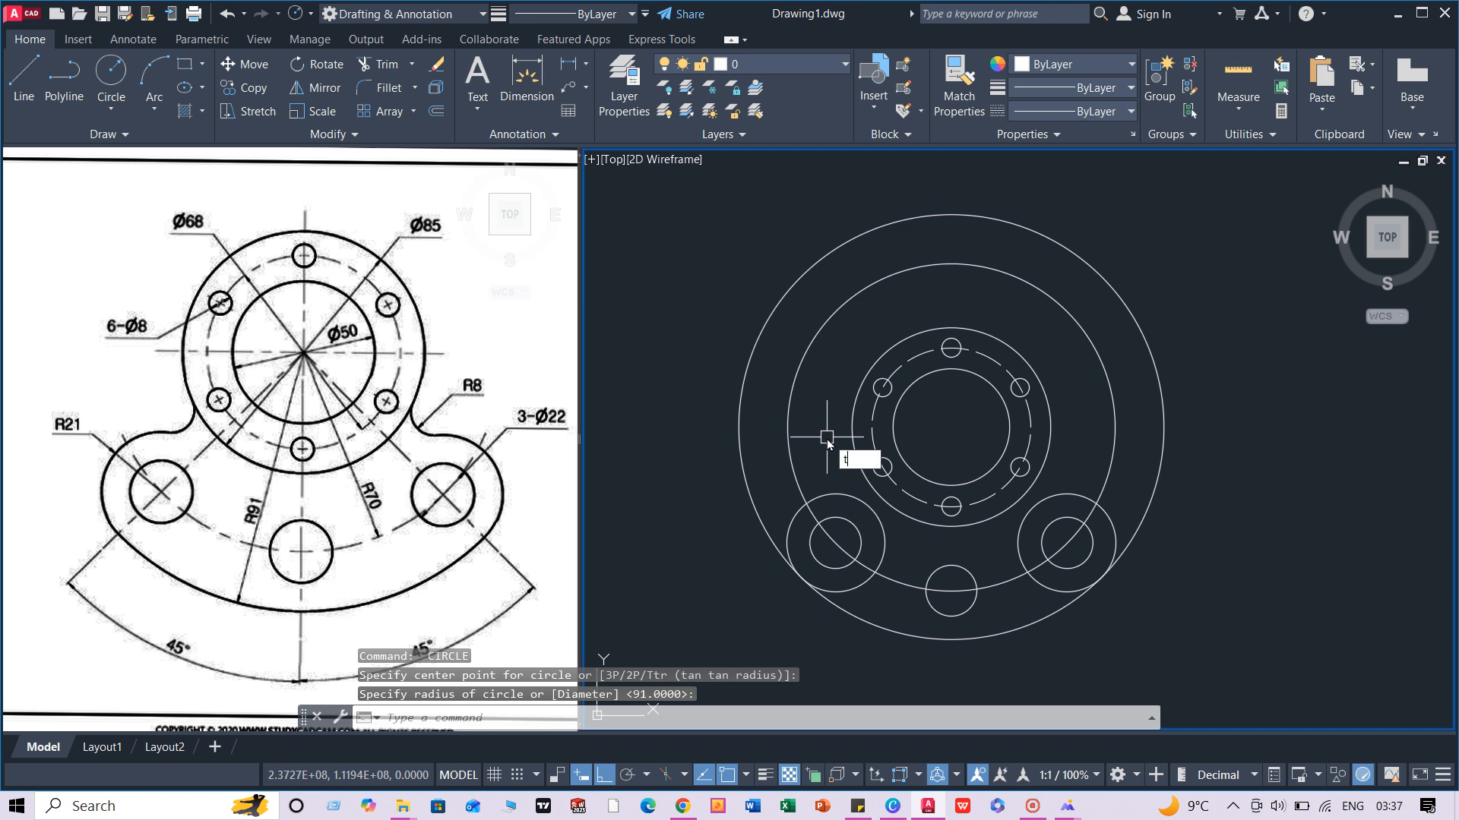
Step: Trim away the upper part of the circle through the 22-diameter holes, up to the two 21-radius circles
{"action": "type", "text": "r"}
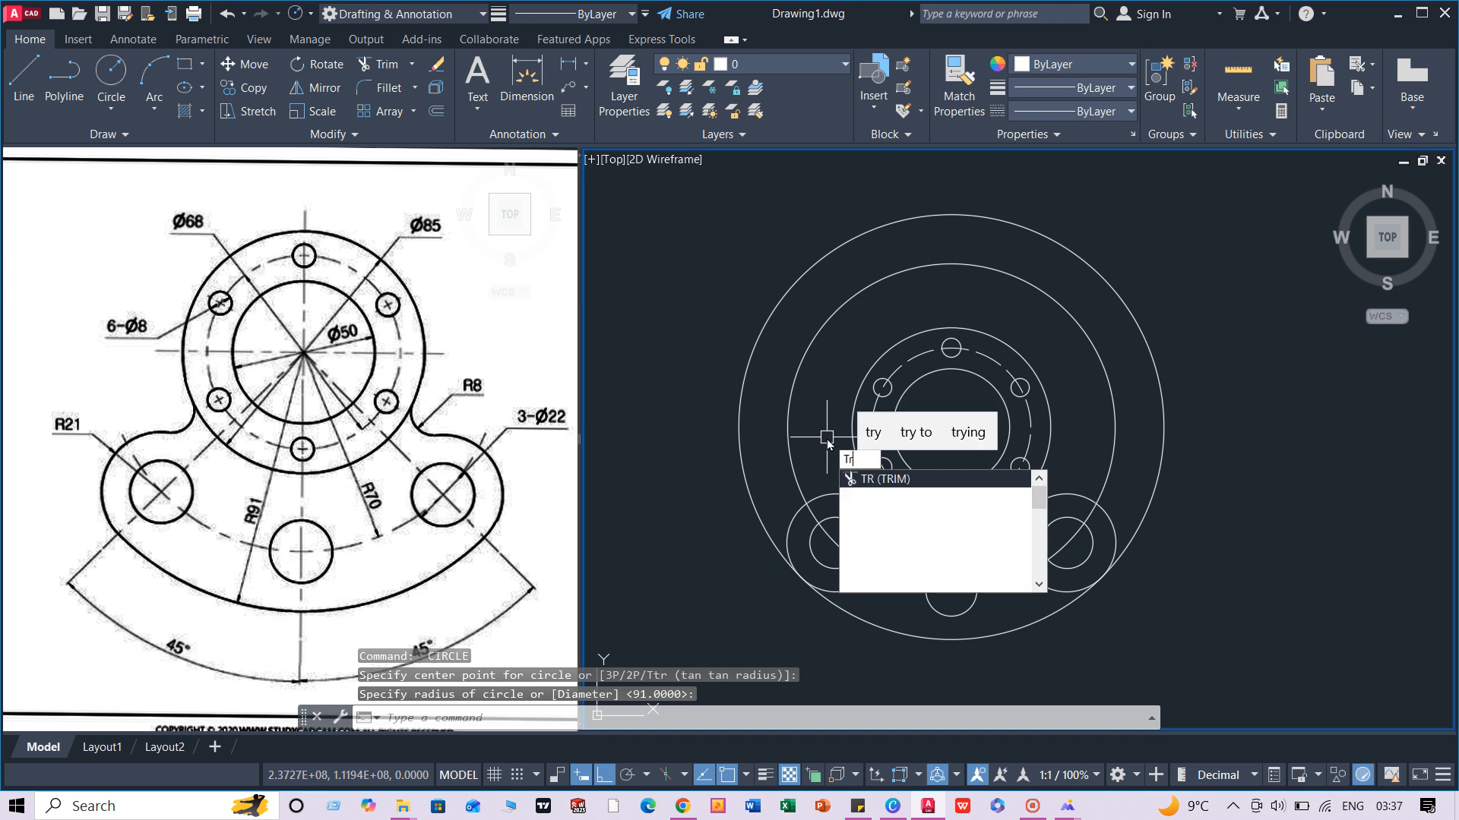
{"action": "key", "text": "Return"}
{"action": "left_click", "coordinate": [802, 355]}
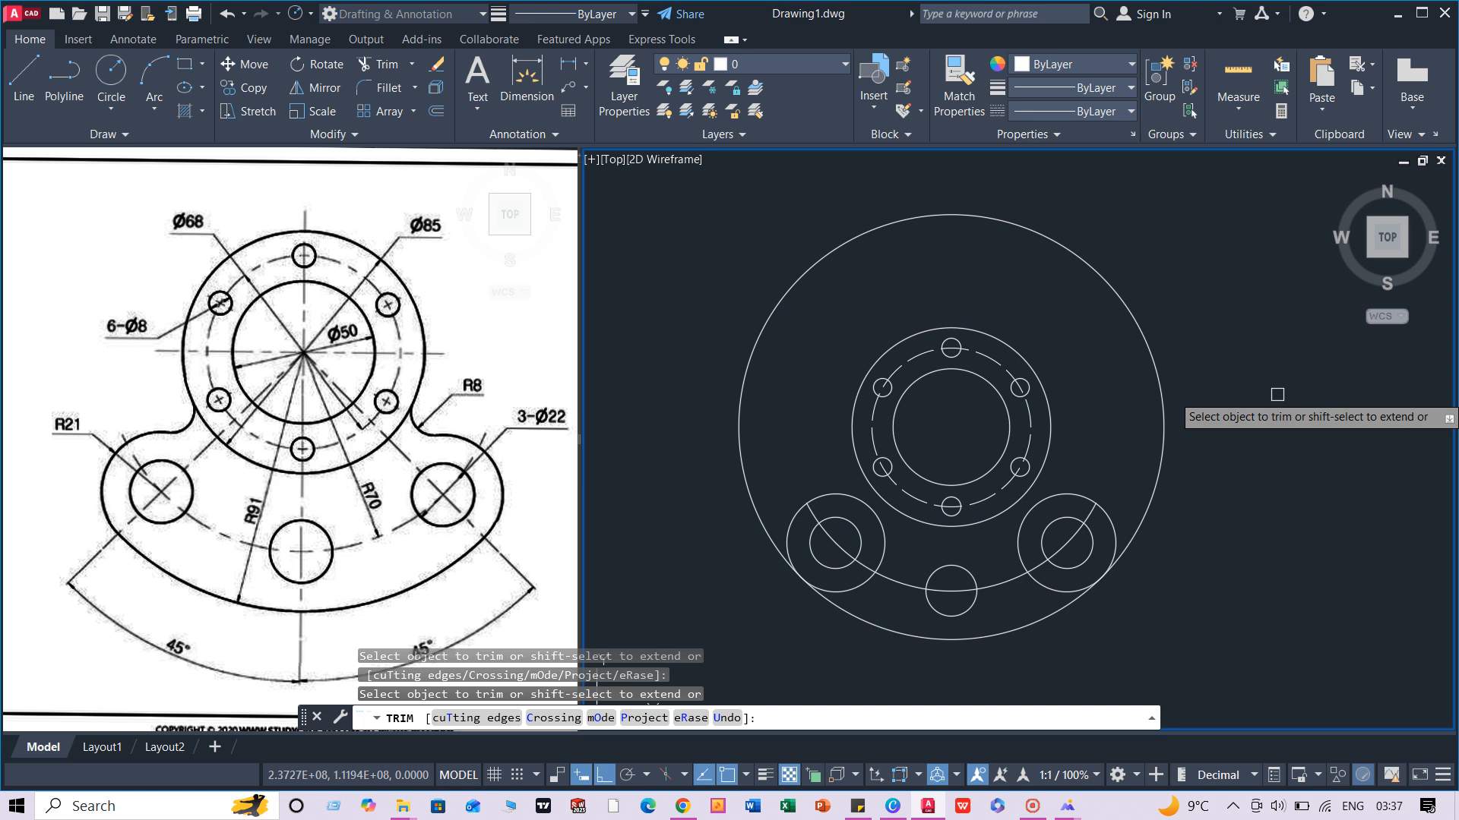
{"action": "key", "text": "Escape"}
{"action": "key", "text": "Escape"}
{"action": "key", "text": "Escape"}
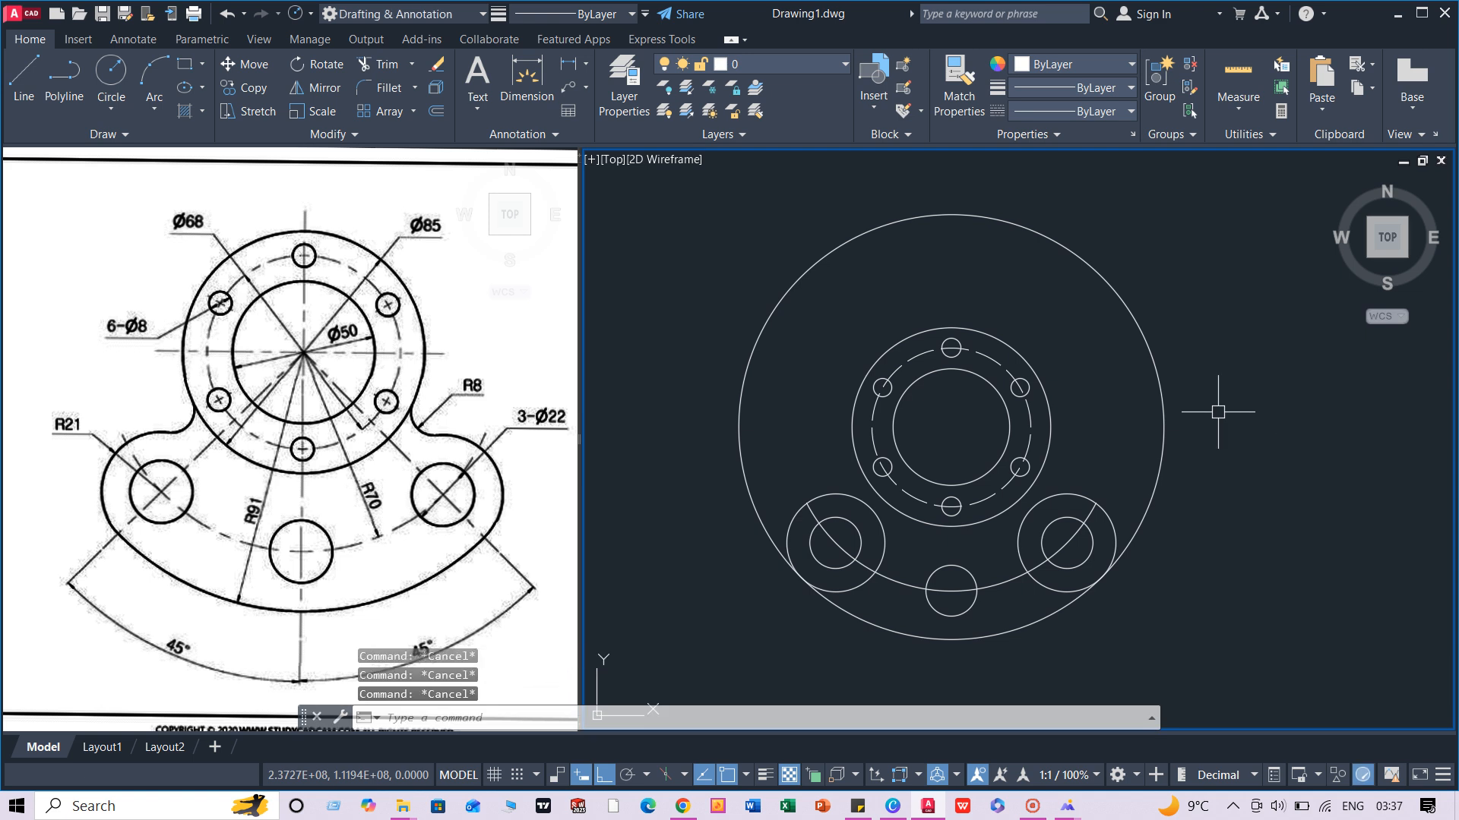
Step: Place an aligned dimension from the common center to the 91-radius circle beyond the left 22-diameter hole, and erase that dimension
{"action": "scroll", "coordinate": [1093, 462], "scroll_direction": "up", "scroll_amount": 2}
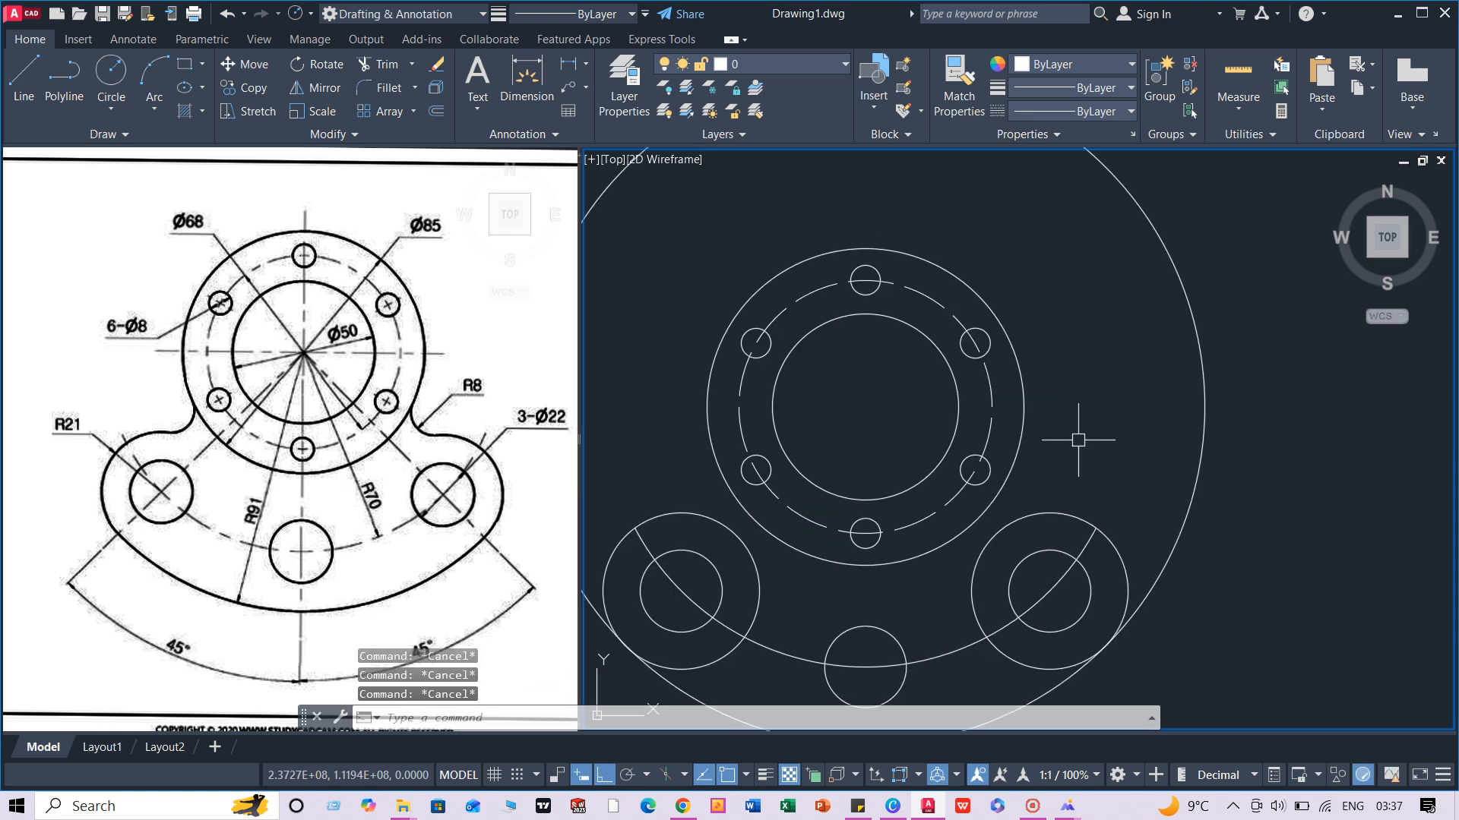
{"action": "left_click", "coordinate": [568, 64]}
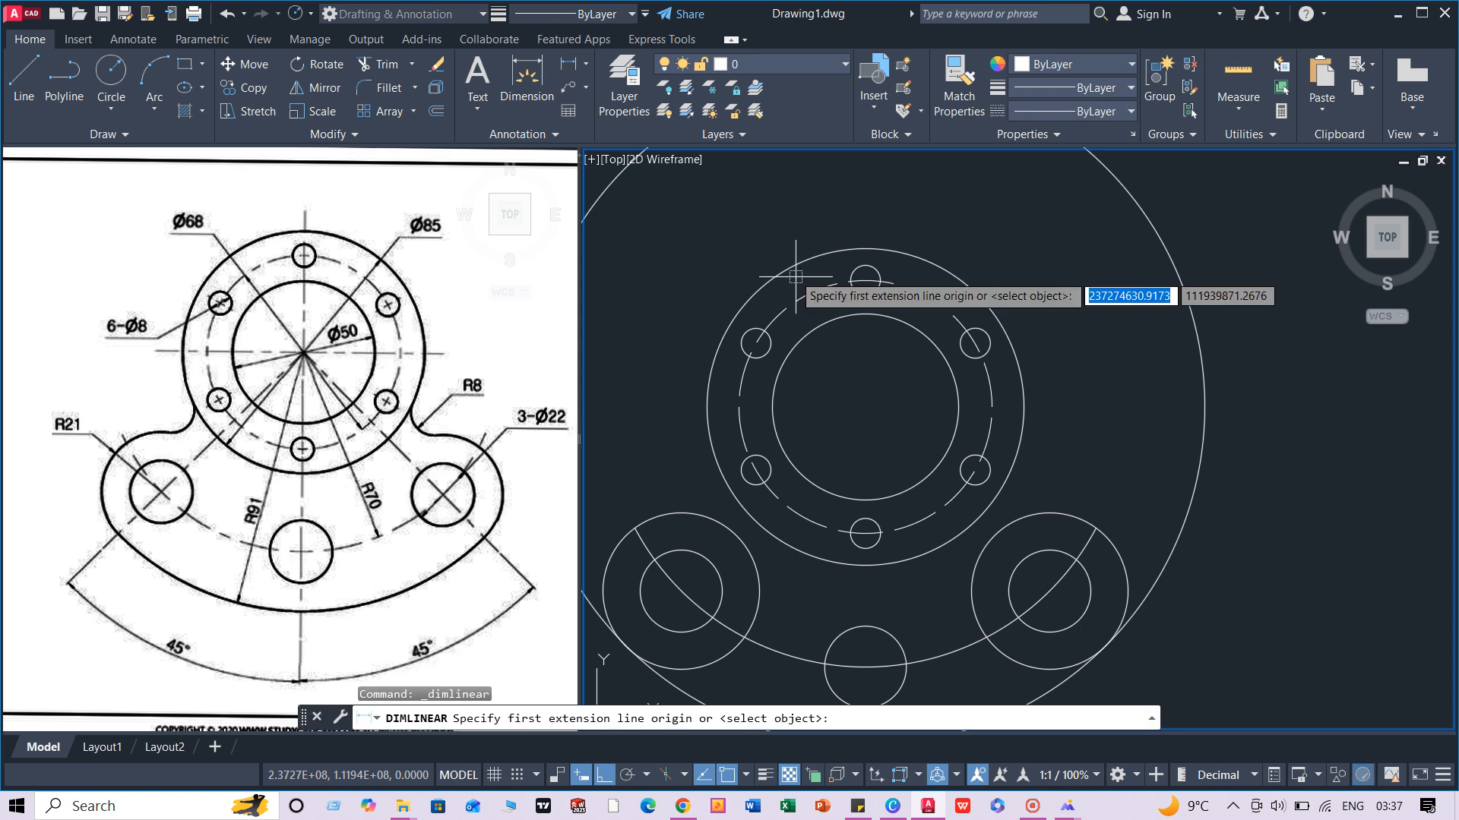
{"action": "key", "text": "Escape"}
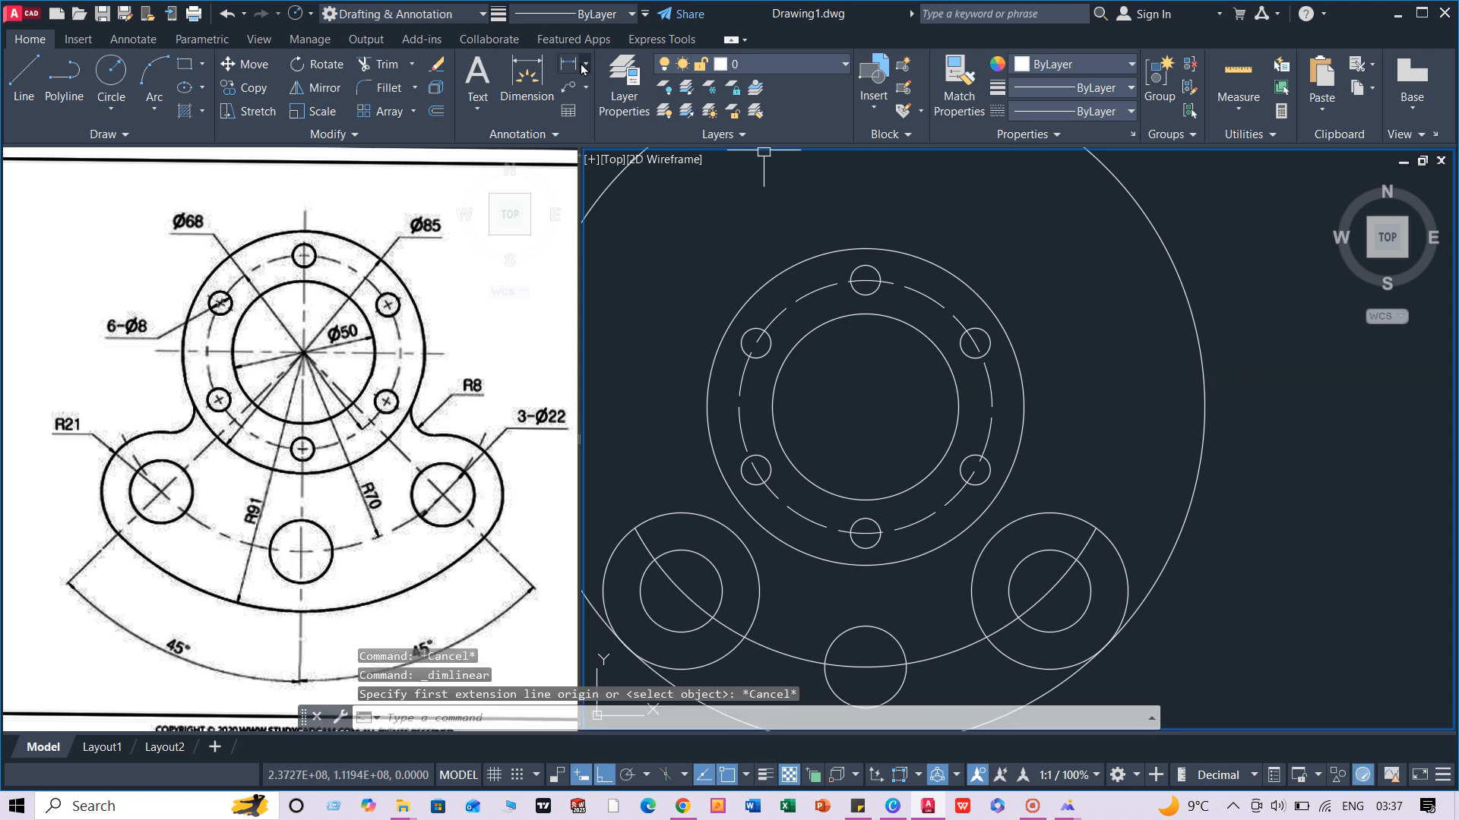
{"action": "left_click", "coordinate": [584, 64]}
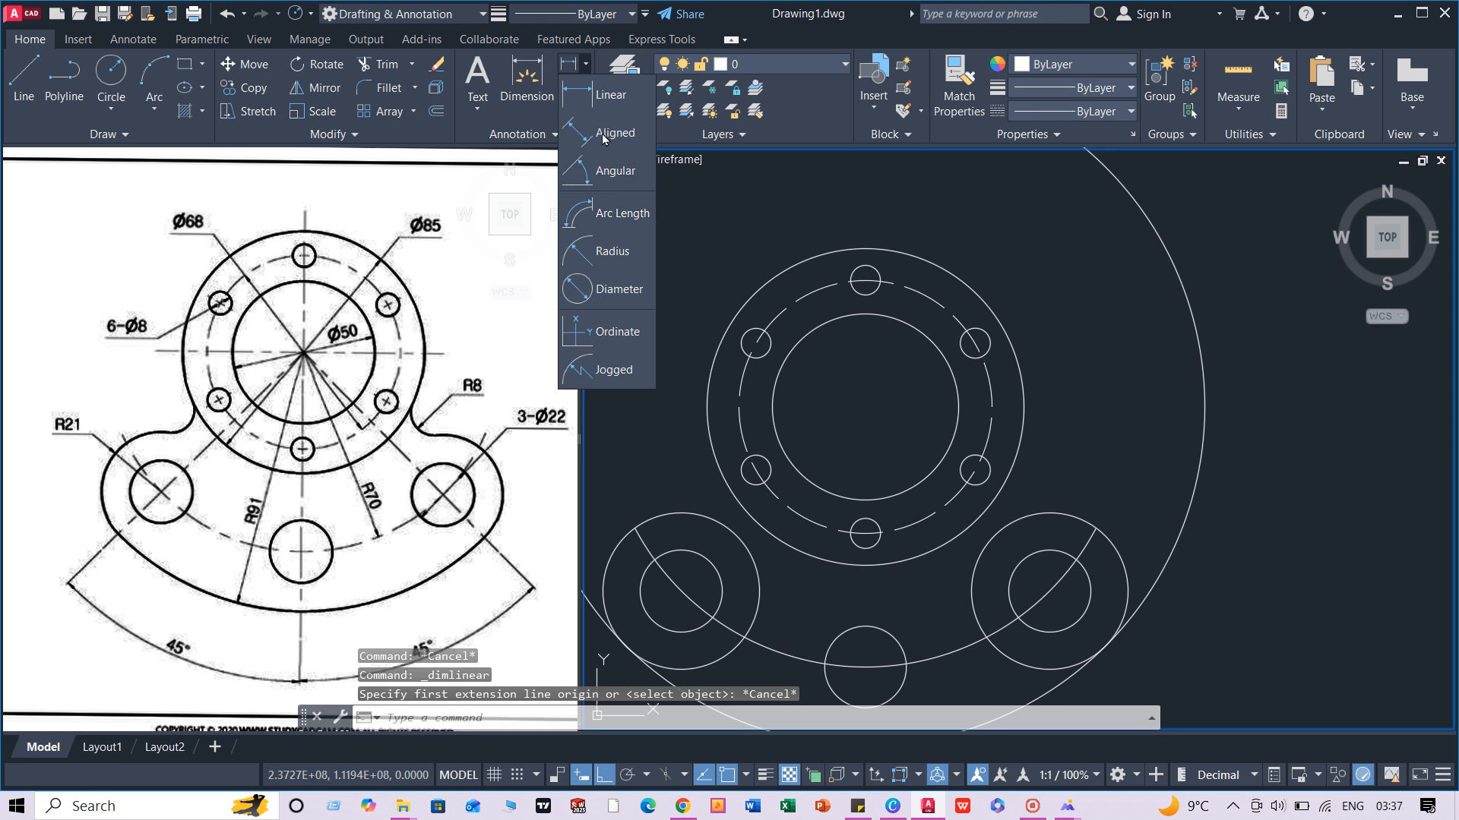
{"action": "left_click", "coordinate": [865, 405]}
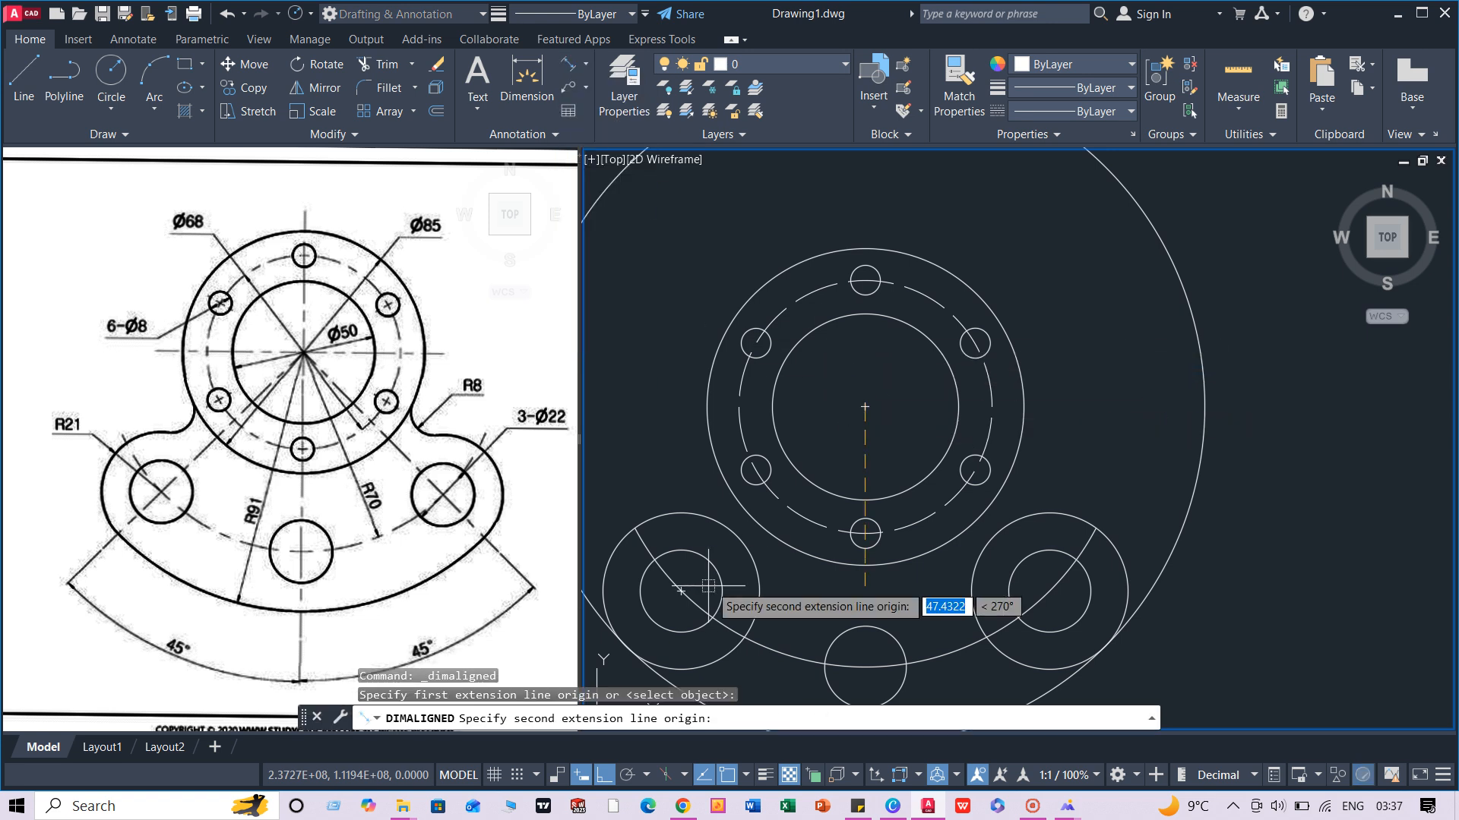
{"action": "left_click", "coordinate": [619, 642]}
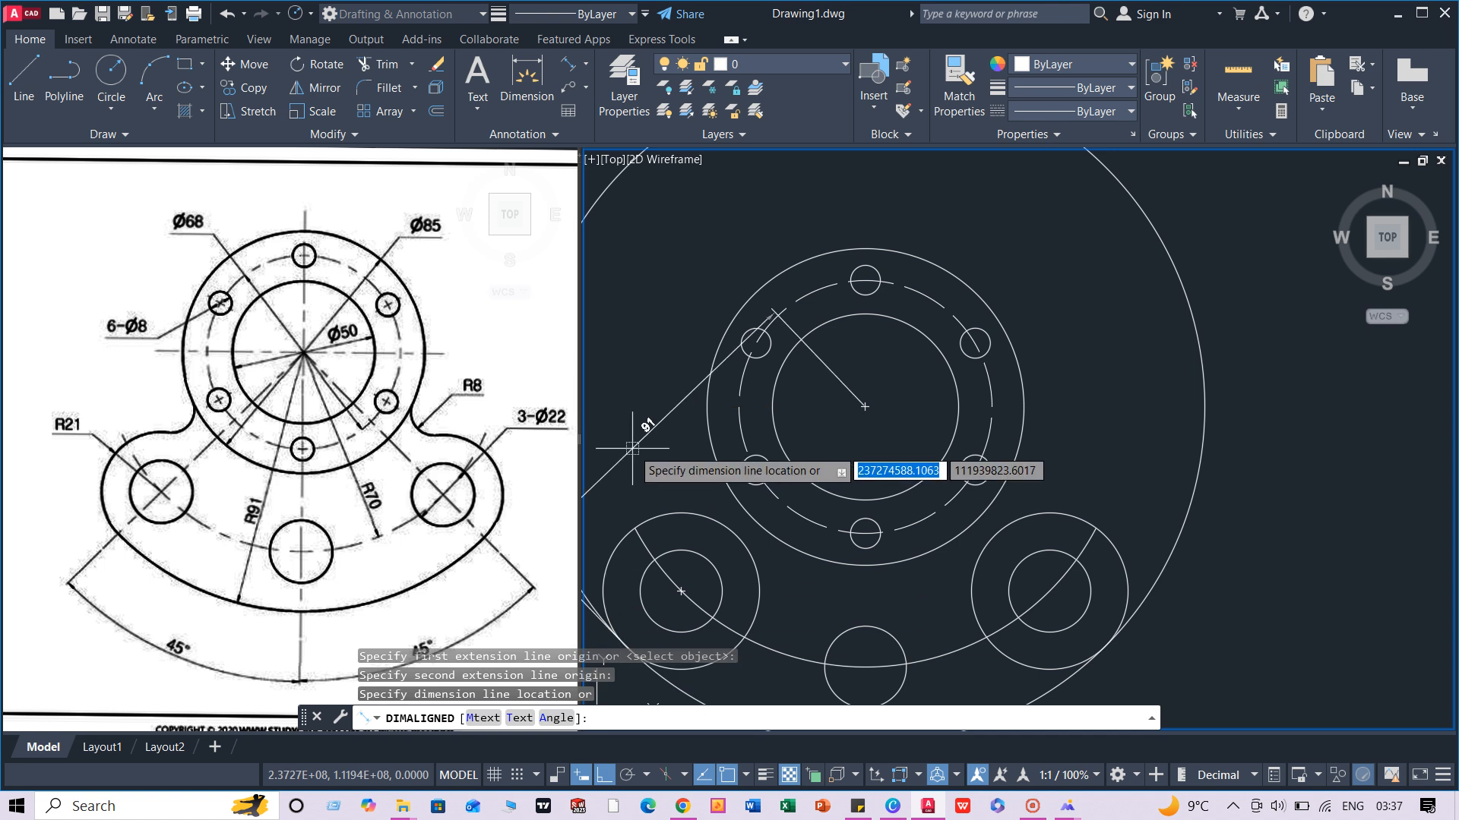
{"action": "left_click", "coordinate": [654, 438]}
{"action": "middle_click_drag", "start_coordinate": [654, 438], "coordinate": [802, 418]}
{"action": "scroll", "coordinate": [801, 415], "scroll_direction": "up", "scroll_amount": 4}
{"action": "scroll", "coordinate": [785, 392], "scroll_direction": "down", "scroll_amount": 4}
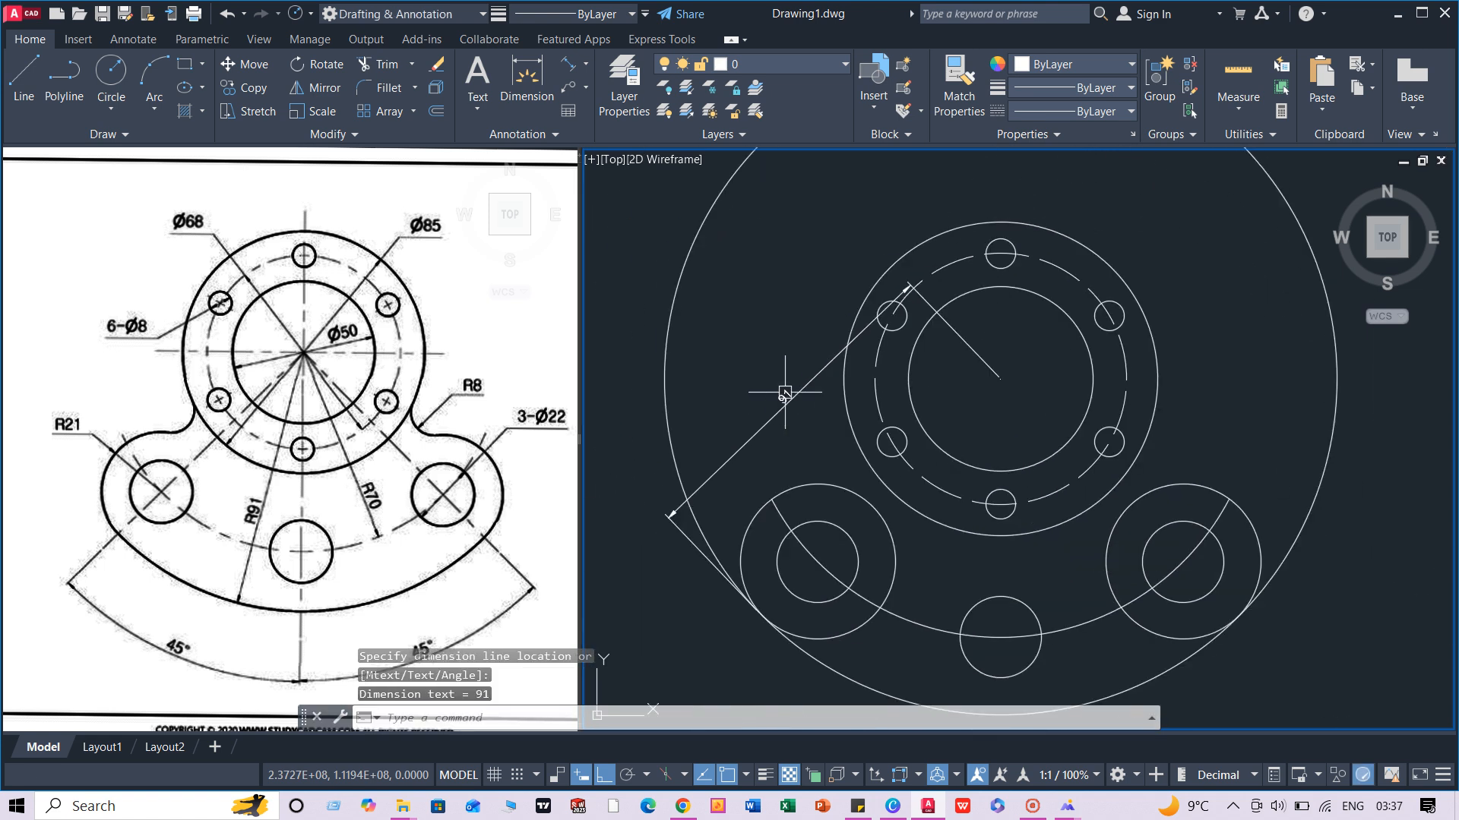
{"action": "left_click", "coordinate": [785, 405]}
{"action": "key", "text": "Delete"}
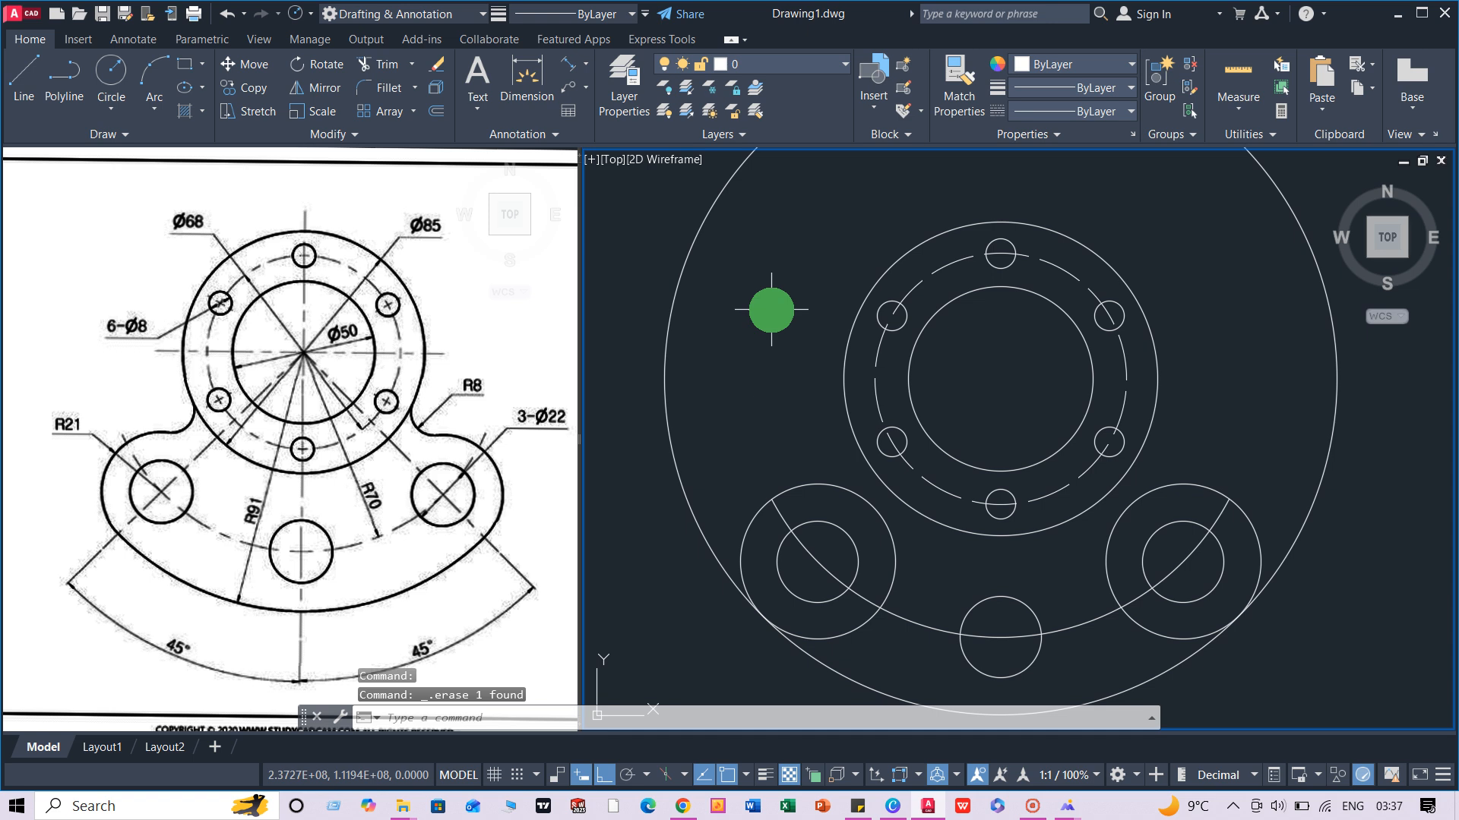
Step: Add a radius dimension to the upper part of the large 91-radius circle
{"action": "scroll", "coordinate": [772, 309], "scroll_direction": "down", "scroll_amount": 2}
{"action": "left_click", "coordinate": [584, 65]}
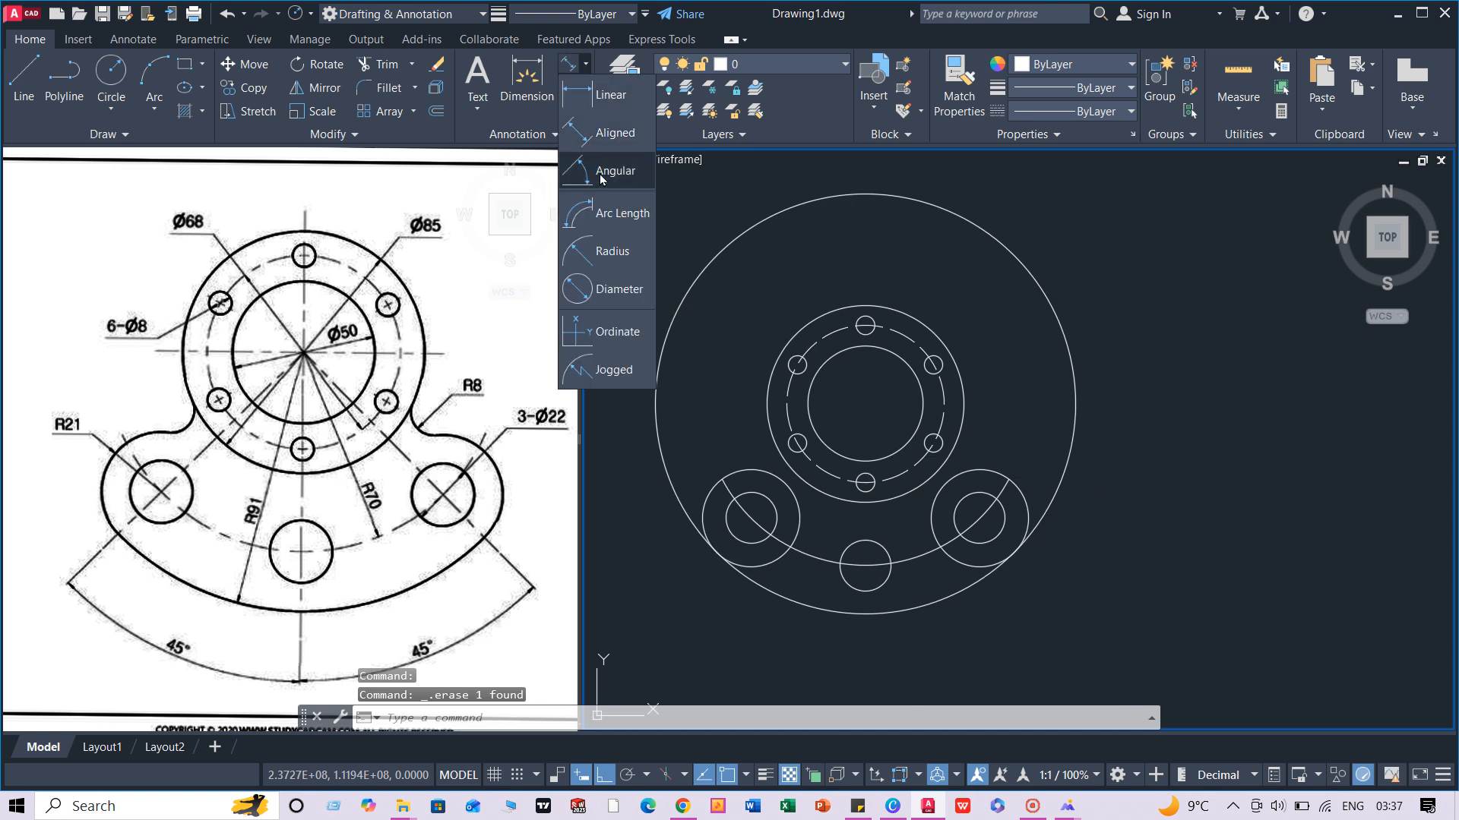
{"action": "left_click", "coordinate": [606, 250]}
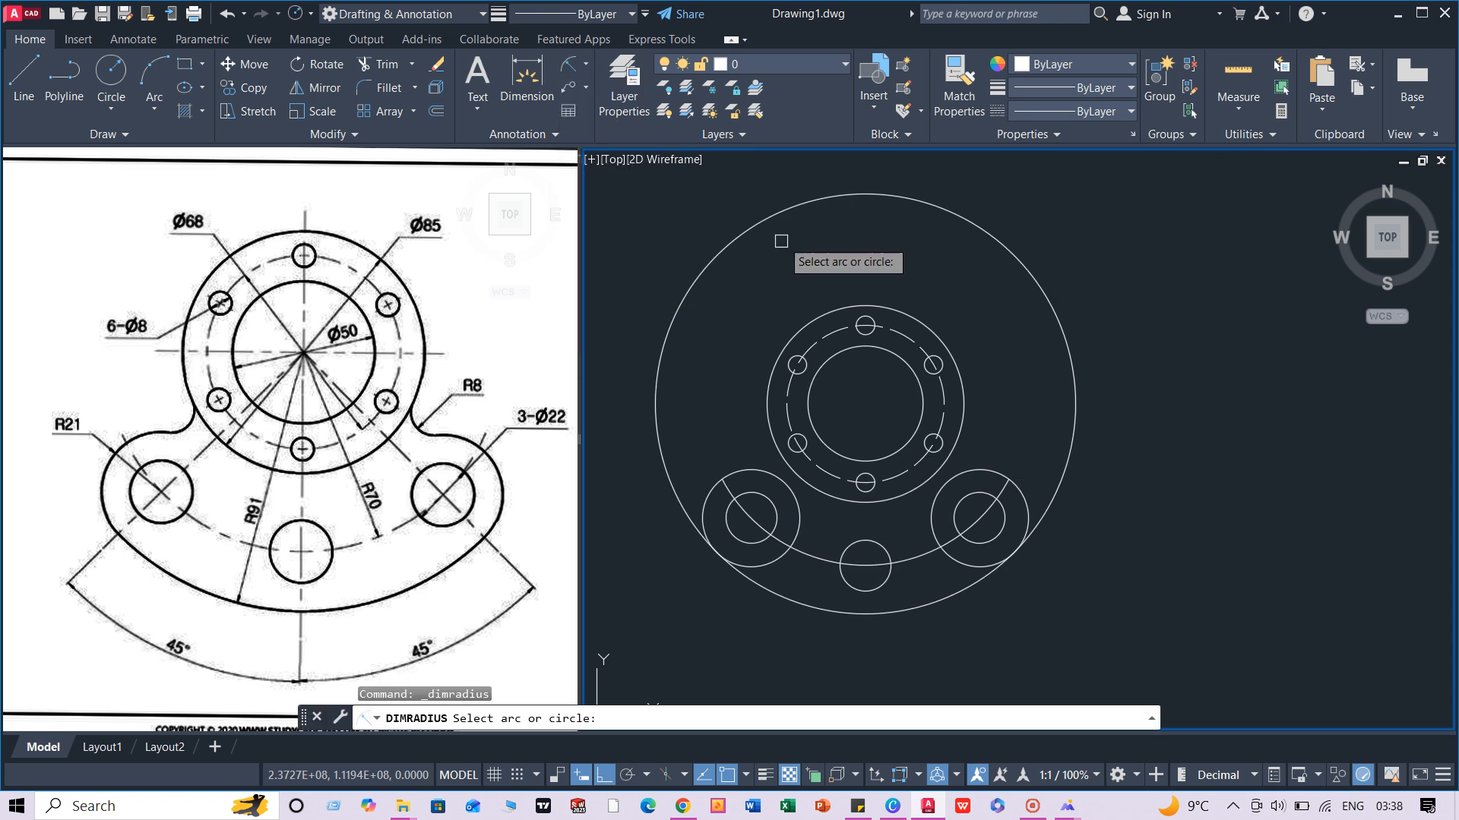
{"action": "left_click", "coordinate": [784, 204]}
{"action": "left_click", "coordinate": [804, 231]}
{"action": "scroll", "coordinate": [820, 243], "scroll_direction": "up", "scroll_amount": 4}
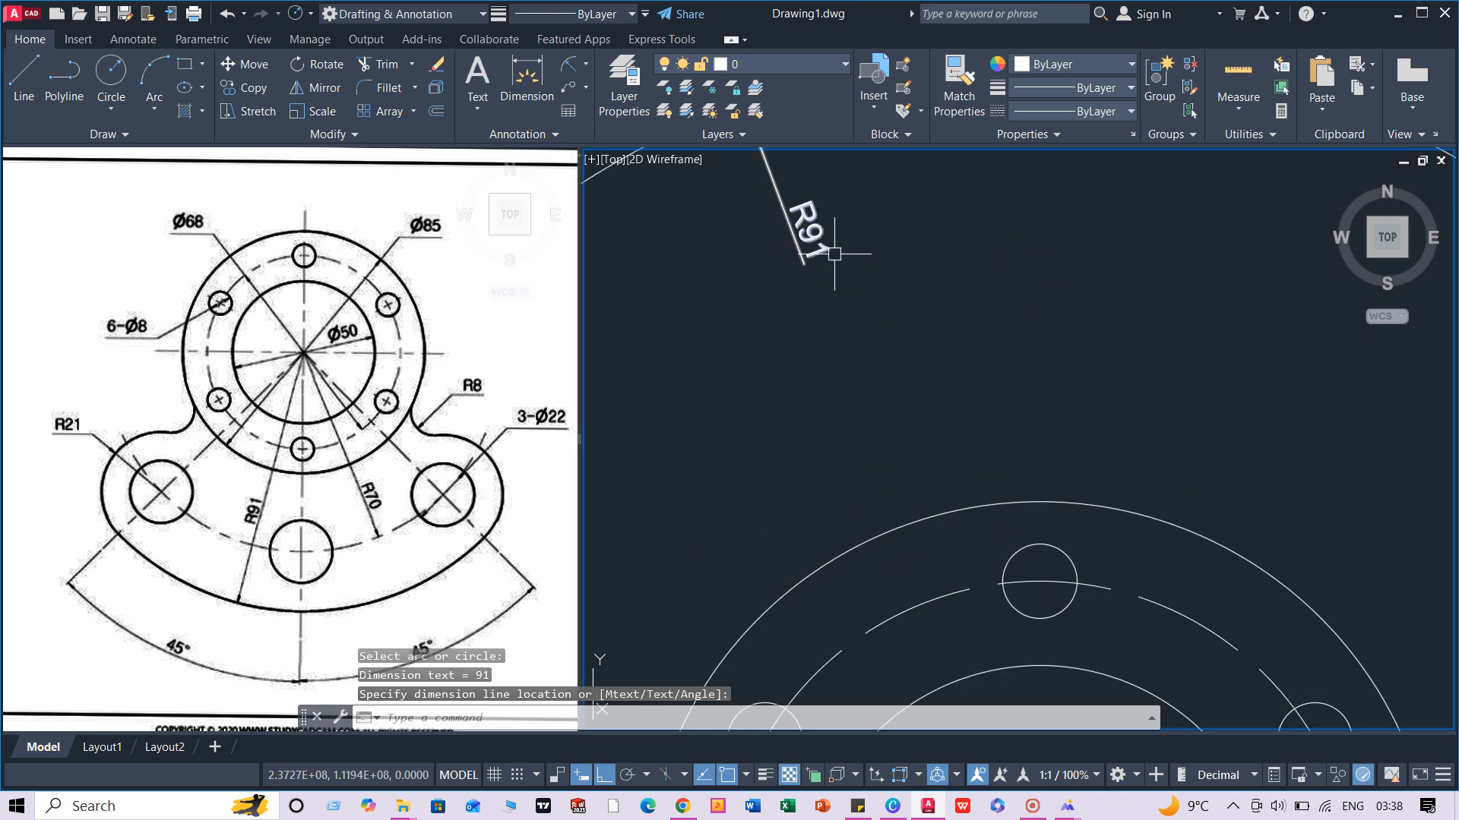
{"action": "scroll", "coordinate": [839, 261], "scroll_direction": "down", "scroll_amount": 4}
Step: Delete the large 91-radius circle and its radius dimension
{"action": "left_click", "coordinate": [848, 209]}
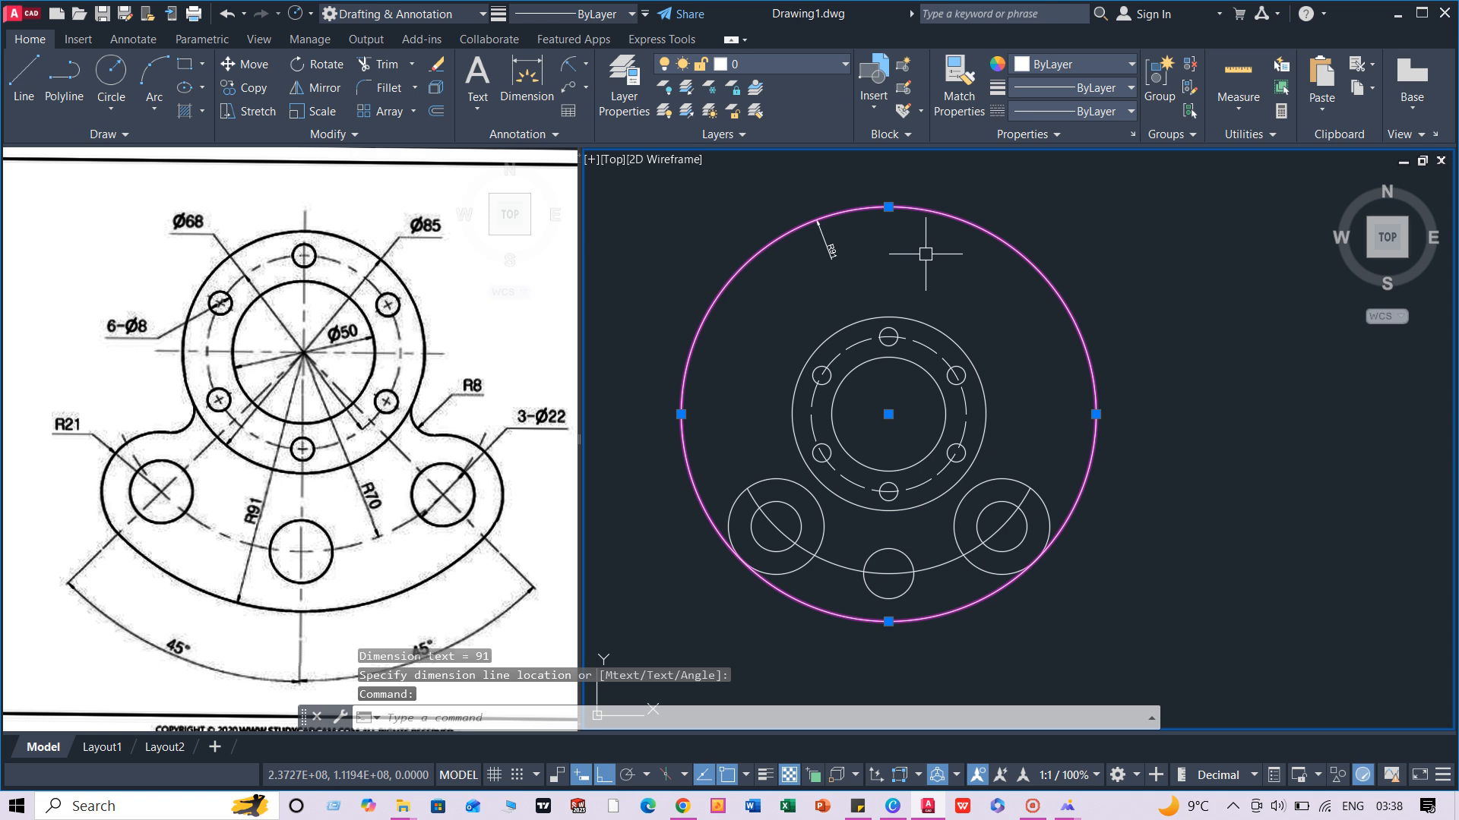
{"action": "key", "text": "Delete"}
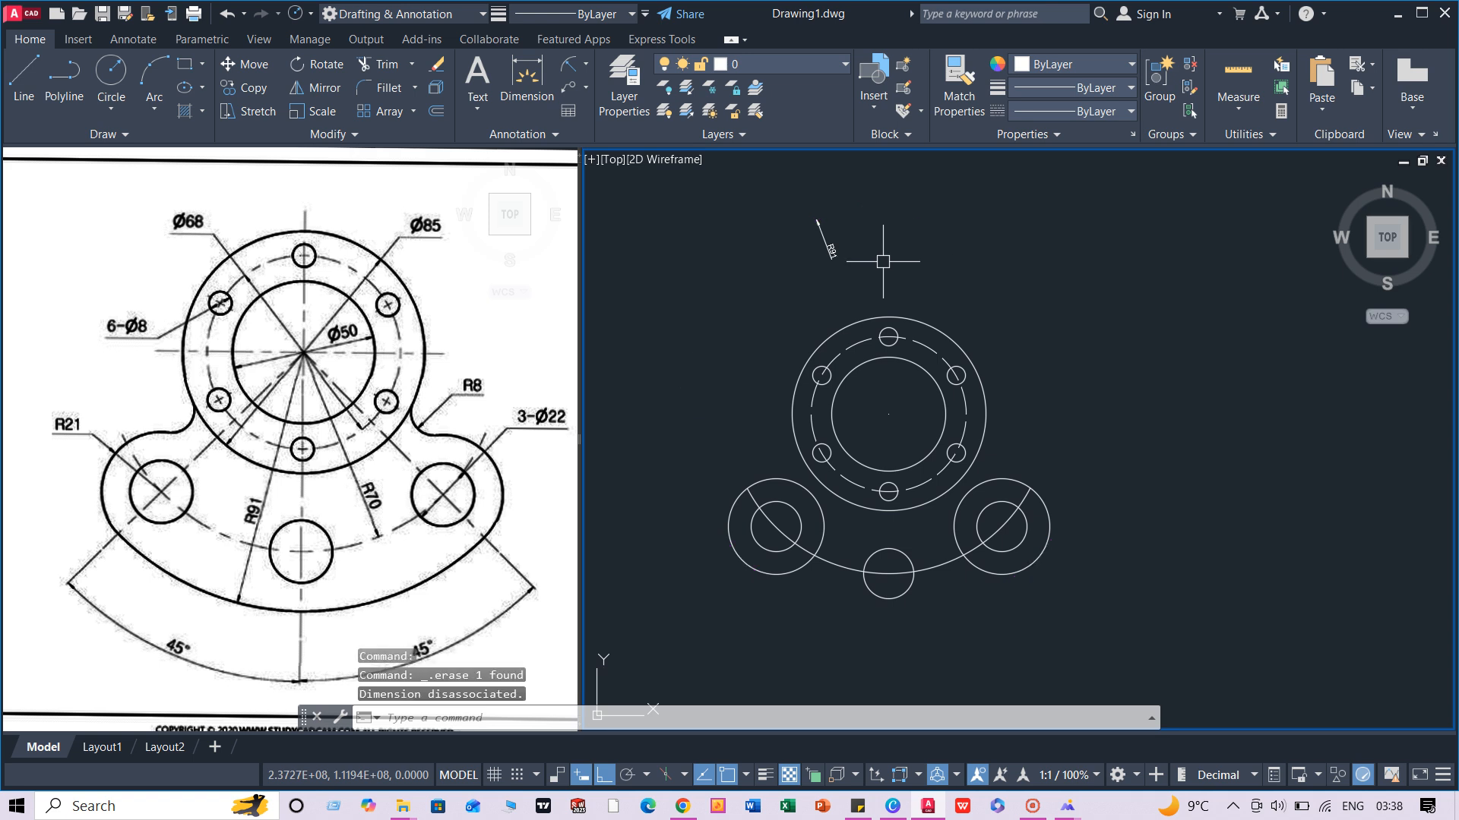
{"action": "left_click", "coordinate": [826, 234]}
{"action": "key", "text": "Delete"}
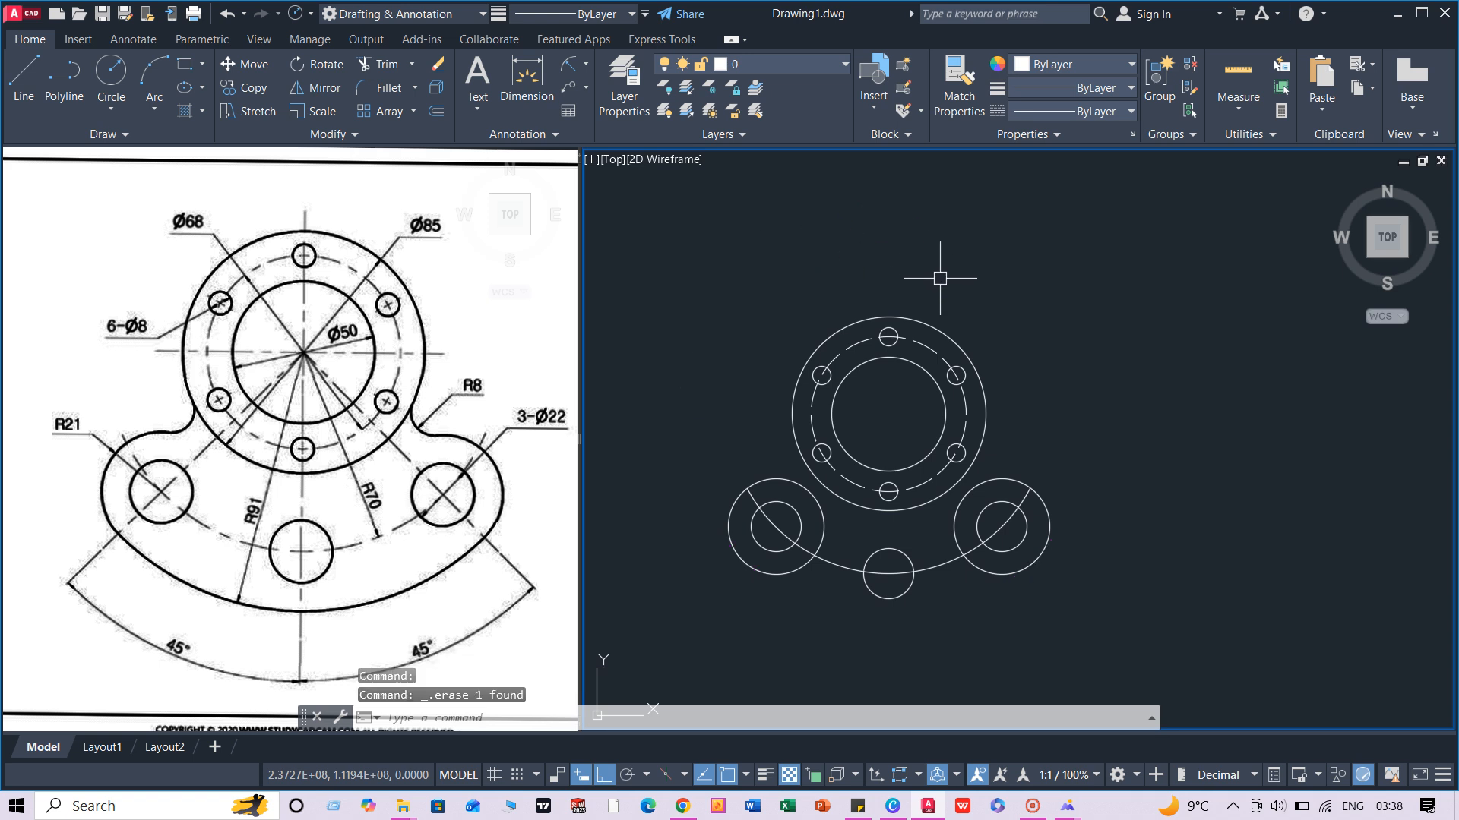
Step: Draw a circle from the common center of the concentric circles, tangent to the outer side of the left 21-radius circle
{"action": "type", "text": "c"}
{"action": "key", "text": "Return"}
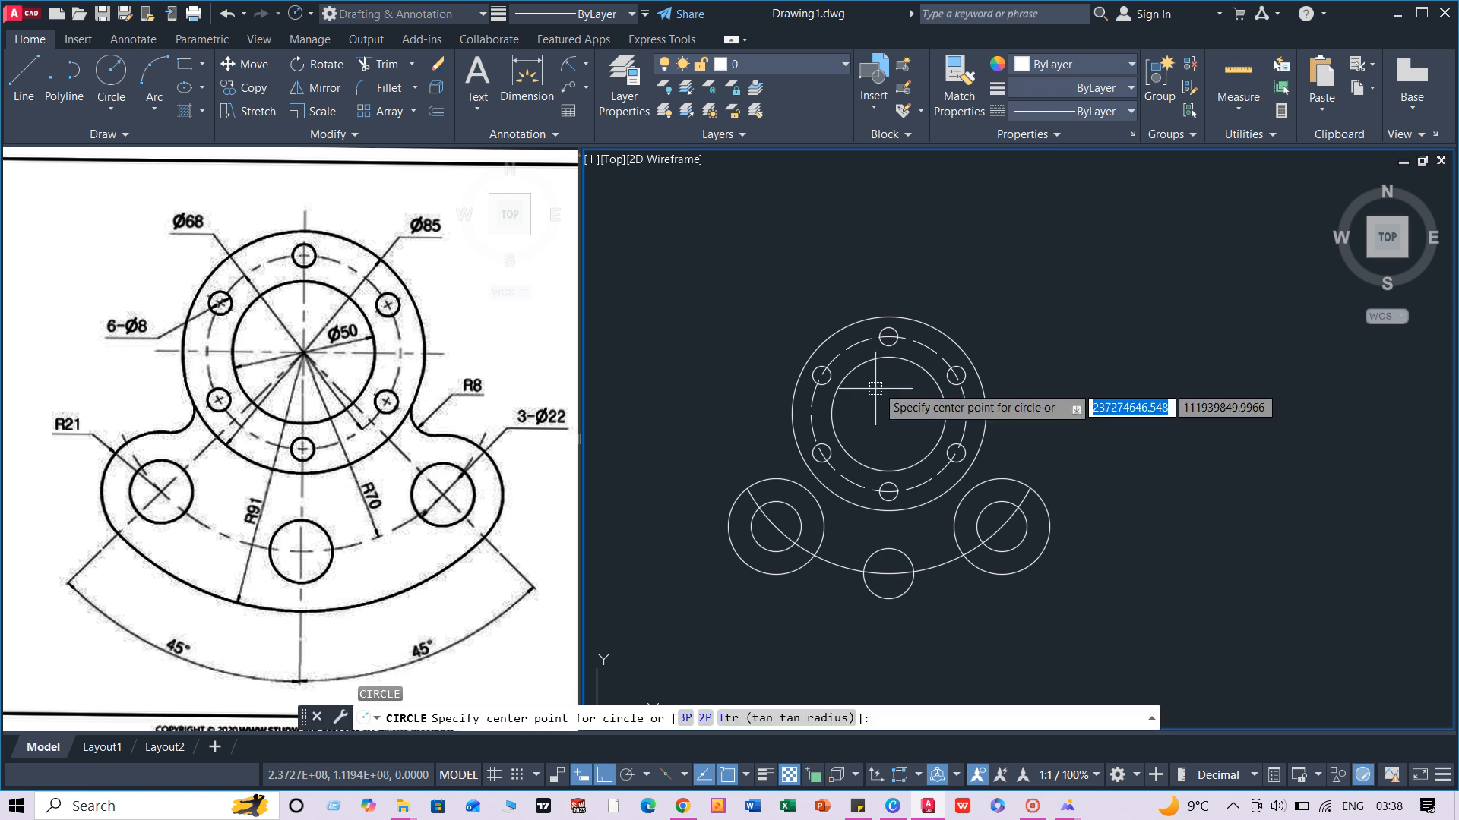
{"action": "left_click", "coordinate": [888, 415]}
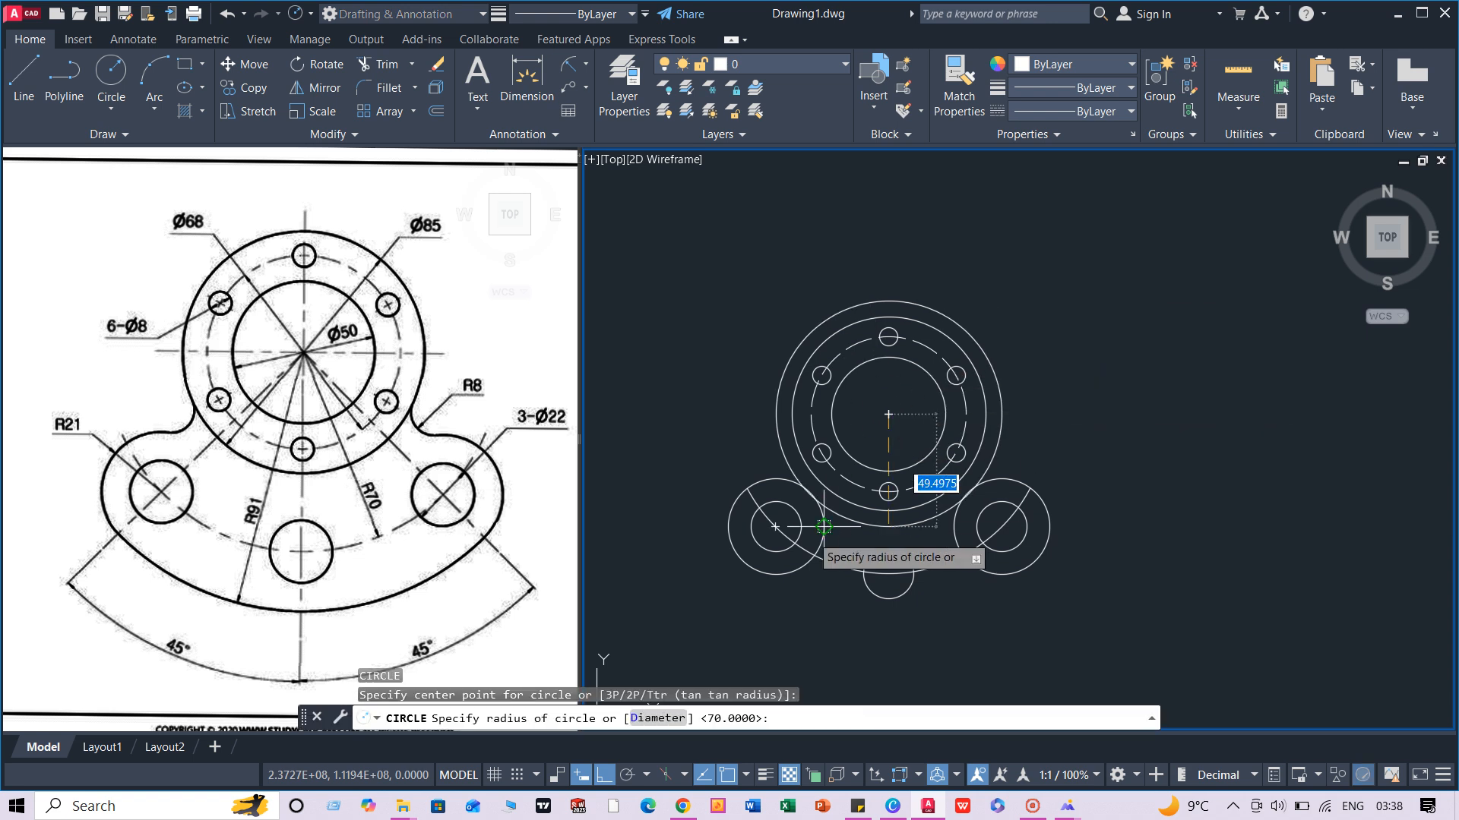
{"action": "right_click", "coordinate": [648, 394], "text": "shift"}
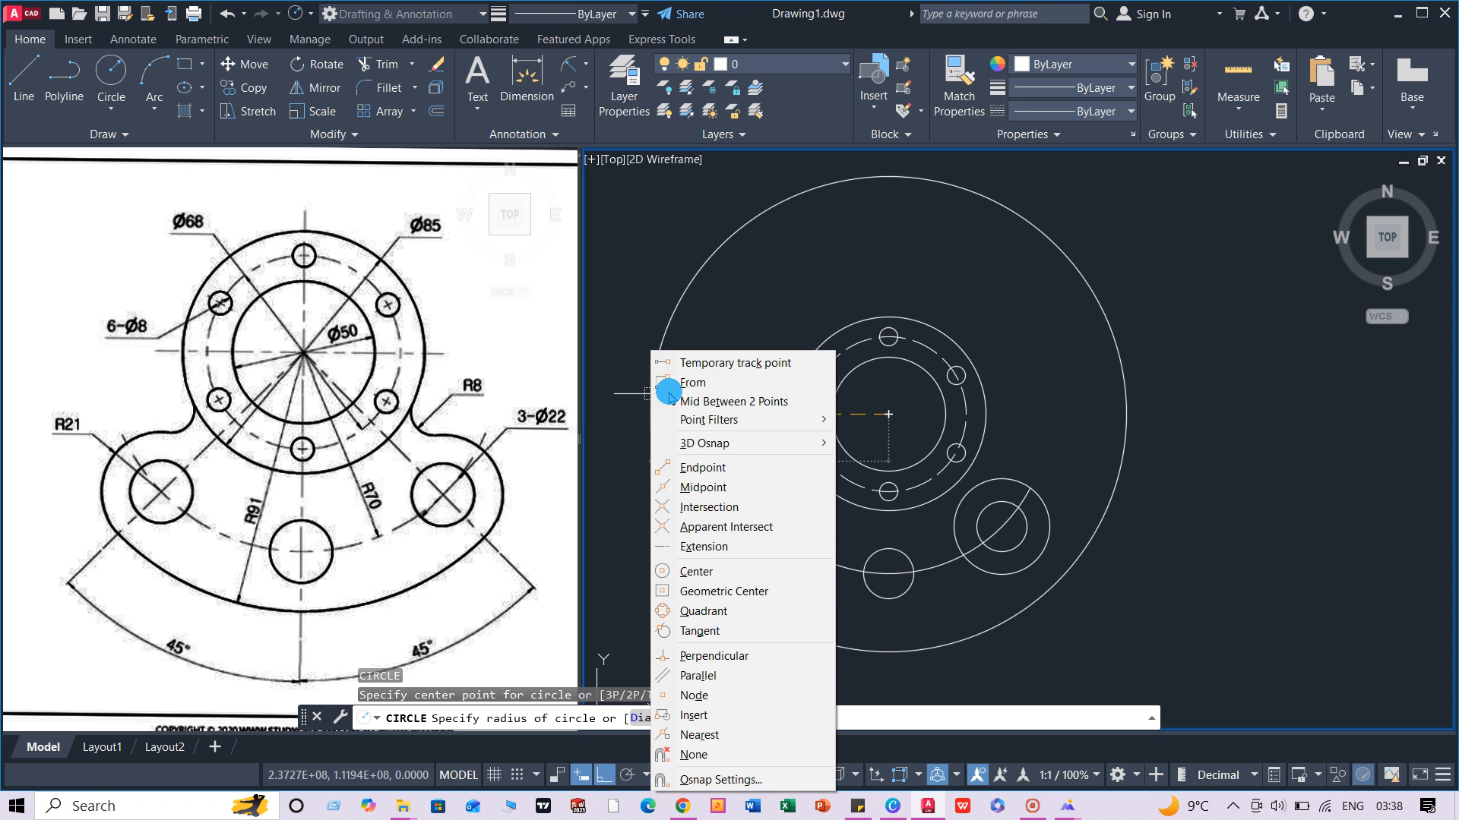
{"action": "left_click", "coordinate": [699, 631]}
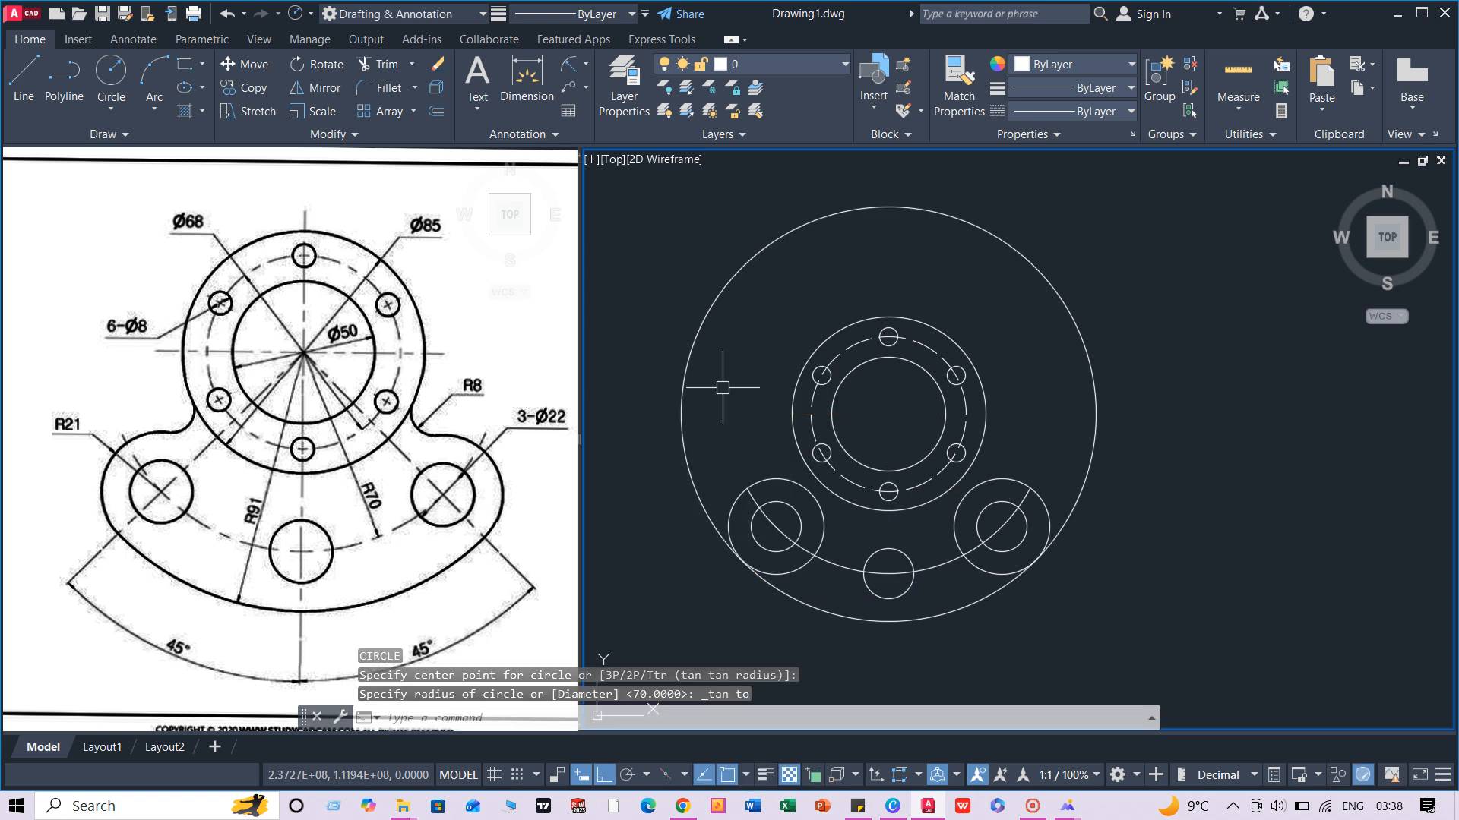
Step: Check the large tangent circle's radius with a radius dimension, and erase that dimension
{"action": "left_click", "coordinate": [569, 64]}
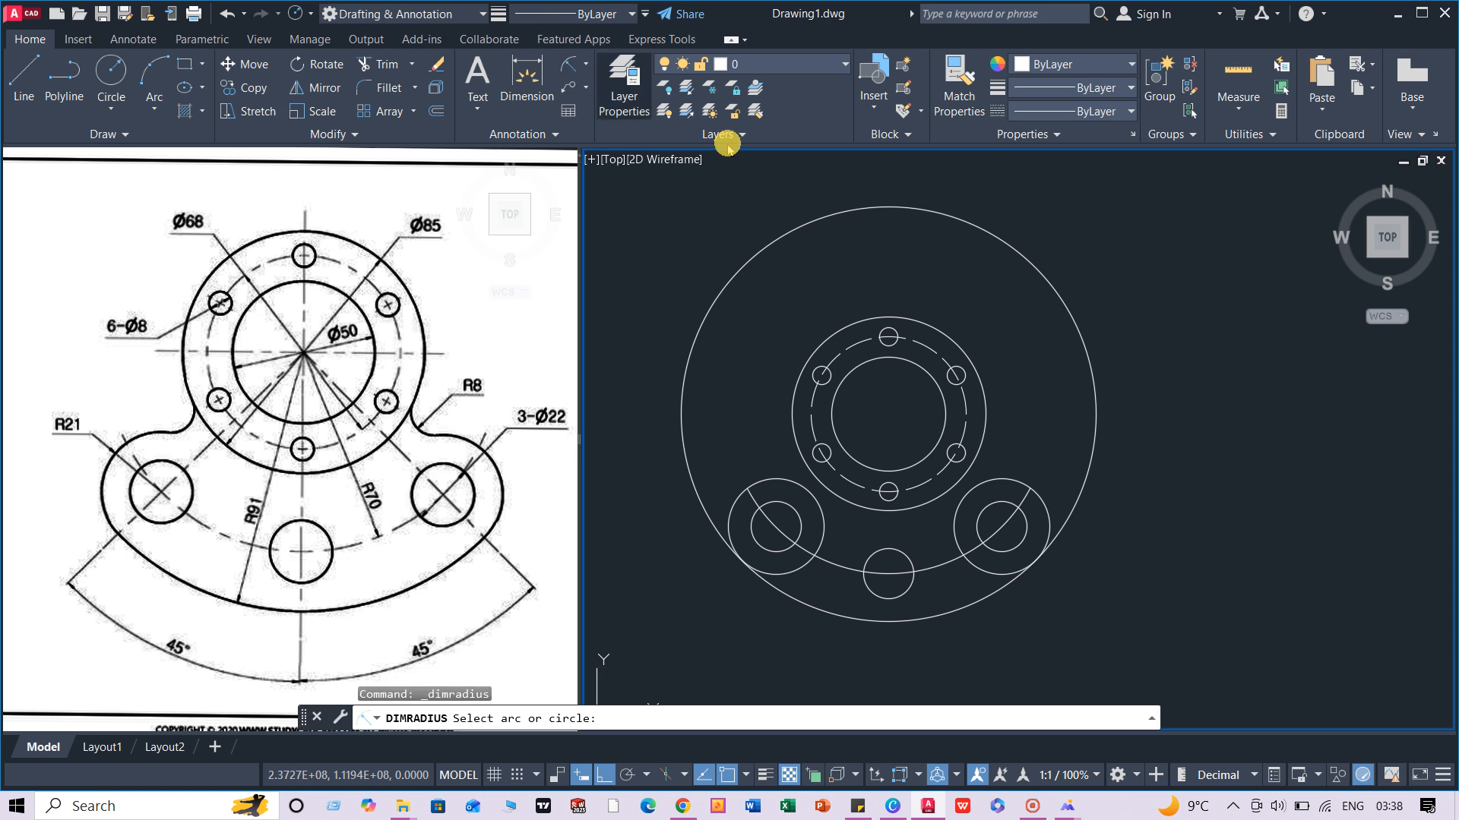
{"action": "left_click", "coordinate": [818, 219]}
{"action": "scroll", "coordinate": [811, 275], "scroll_direction": "up", "scroll_amount": 4}
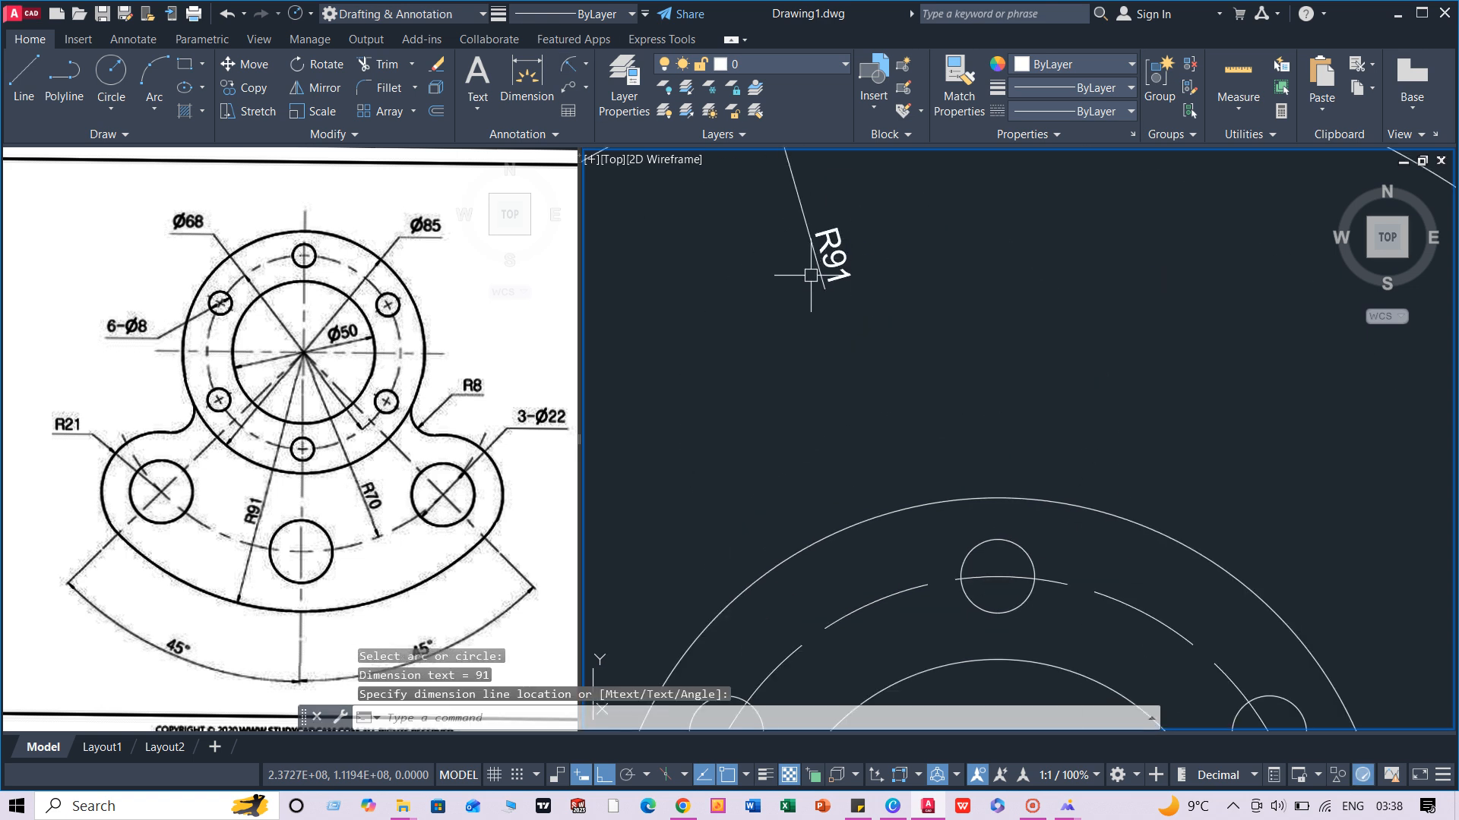
{"action": "scroll", "coordinate": [810, 275], "scroll_direction": "down", "scroll_amount": 4}
{"action": "left_click", "coordinate": [833, 275]}
{"action": "key", "text": "Delete"}
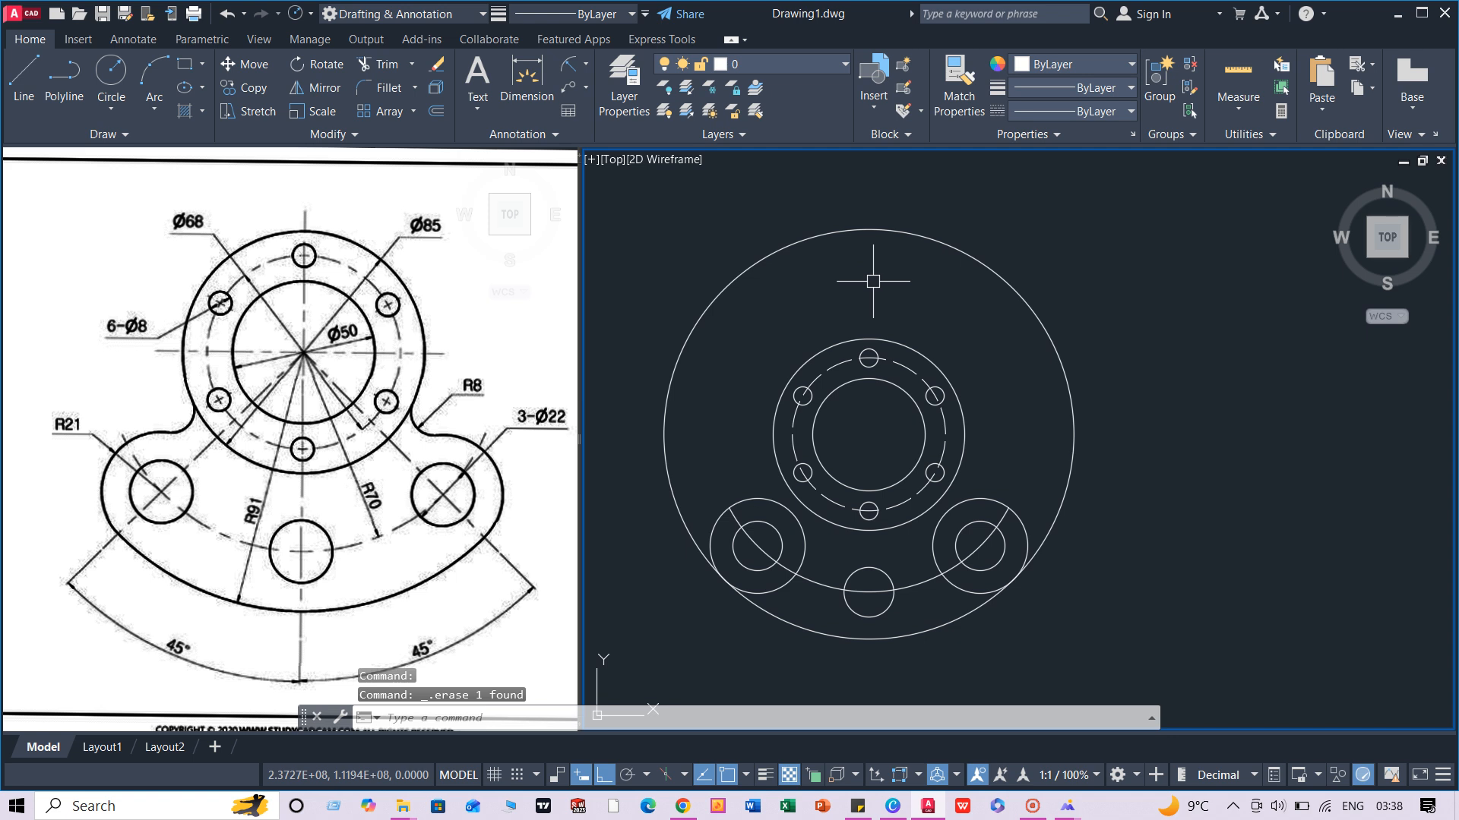
Step: Trim away the upper part of the large tangent circle, up to the two 21-radius circles
{"action": "type", "text": "tr"}
{"action": "key", "text": "Return"}
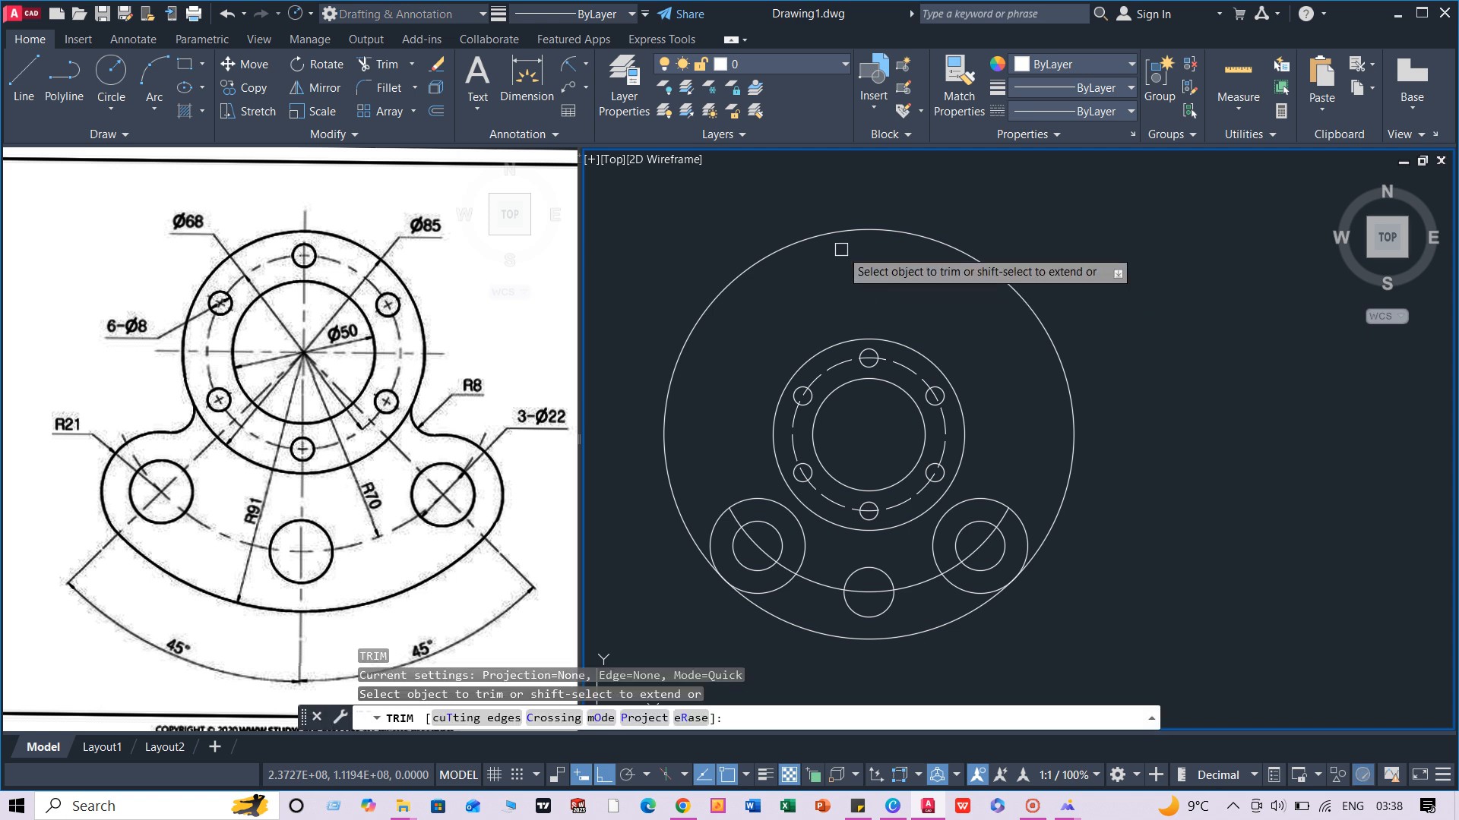
{"action": "left_click", "coordinate": [839, 229]}
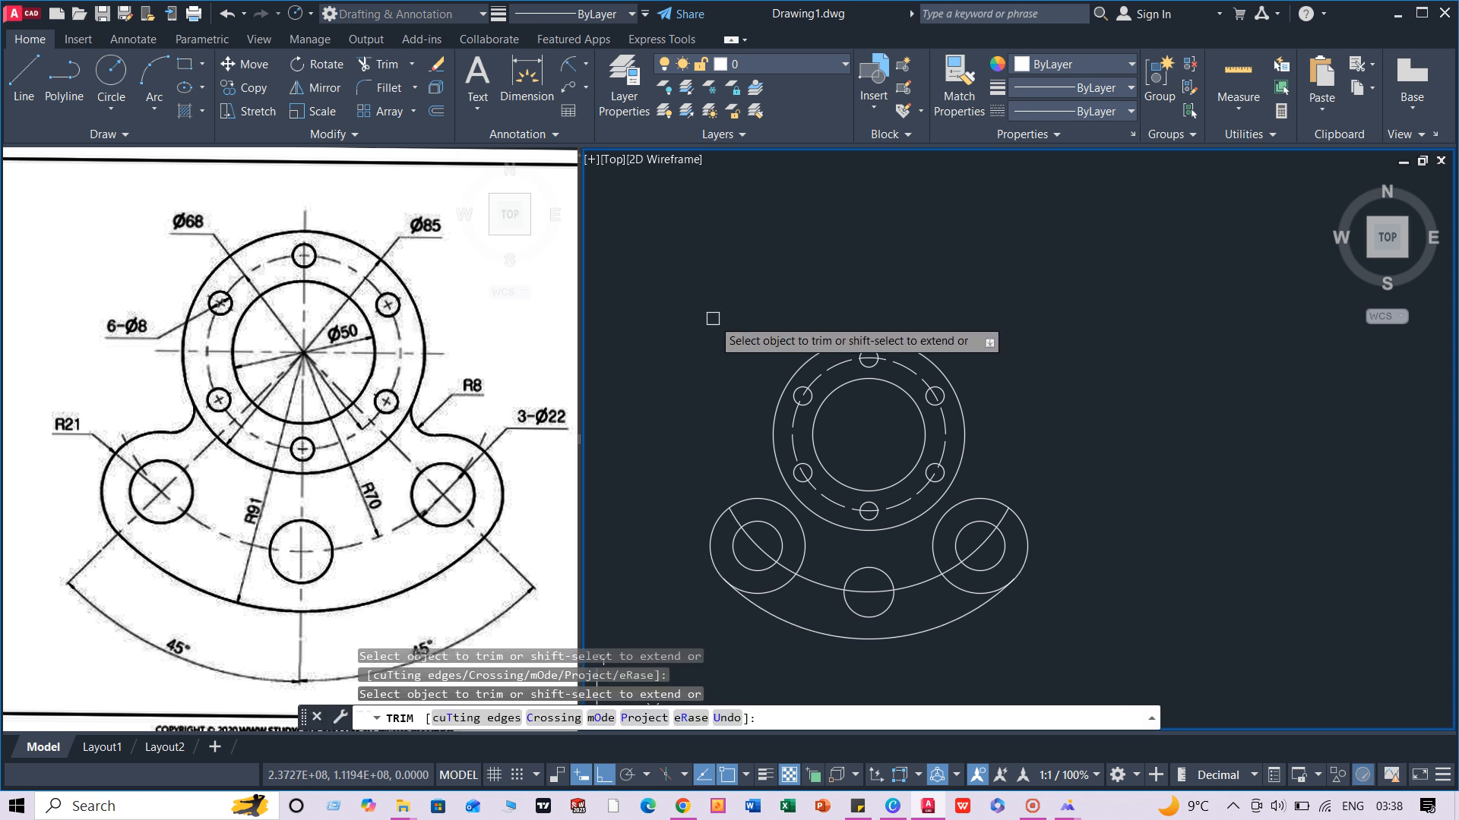
{"action": "right_click", "coordinate": [690, 357]}
{"action": "left_click", "coordinate": [721, 370]}
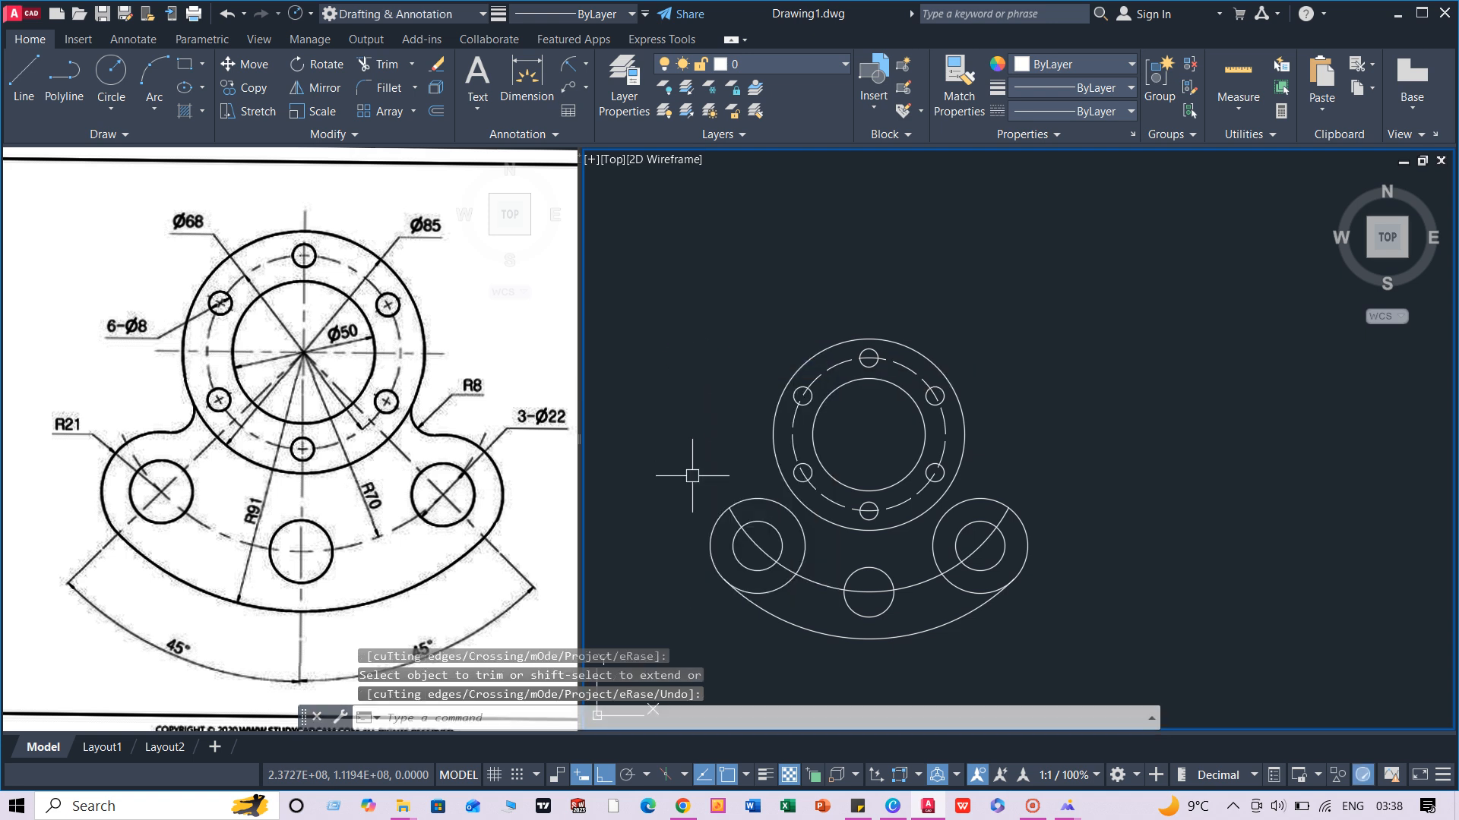
Step: Set the linetype of the 70-radius arc through the 22-diameter holes to ACAD_ISO02W100
{"action": "middle_click_drag", "start_coordinate": [716, 511], "coordinate": [749, 473]}
{"action": "key", "text": "Return"}
{"action": "left_click", "coordinate": [787, 511]}
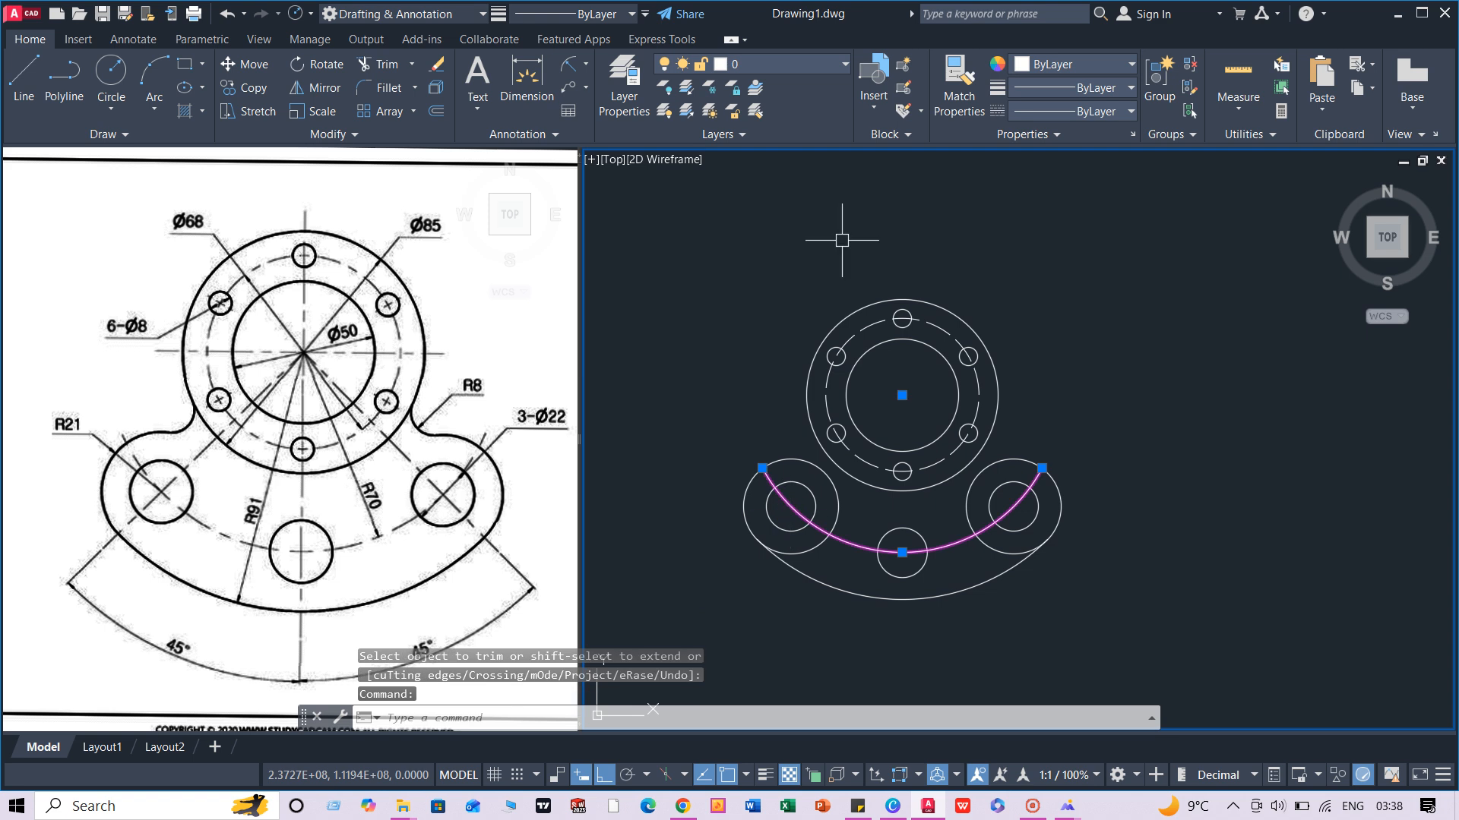
{"action": "left_click", "coordinate": [1056, 121]}
{"action": "left_click", "coordinate": [1073, 175]}
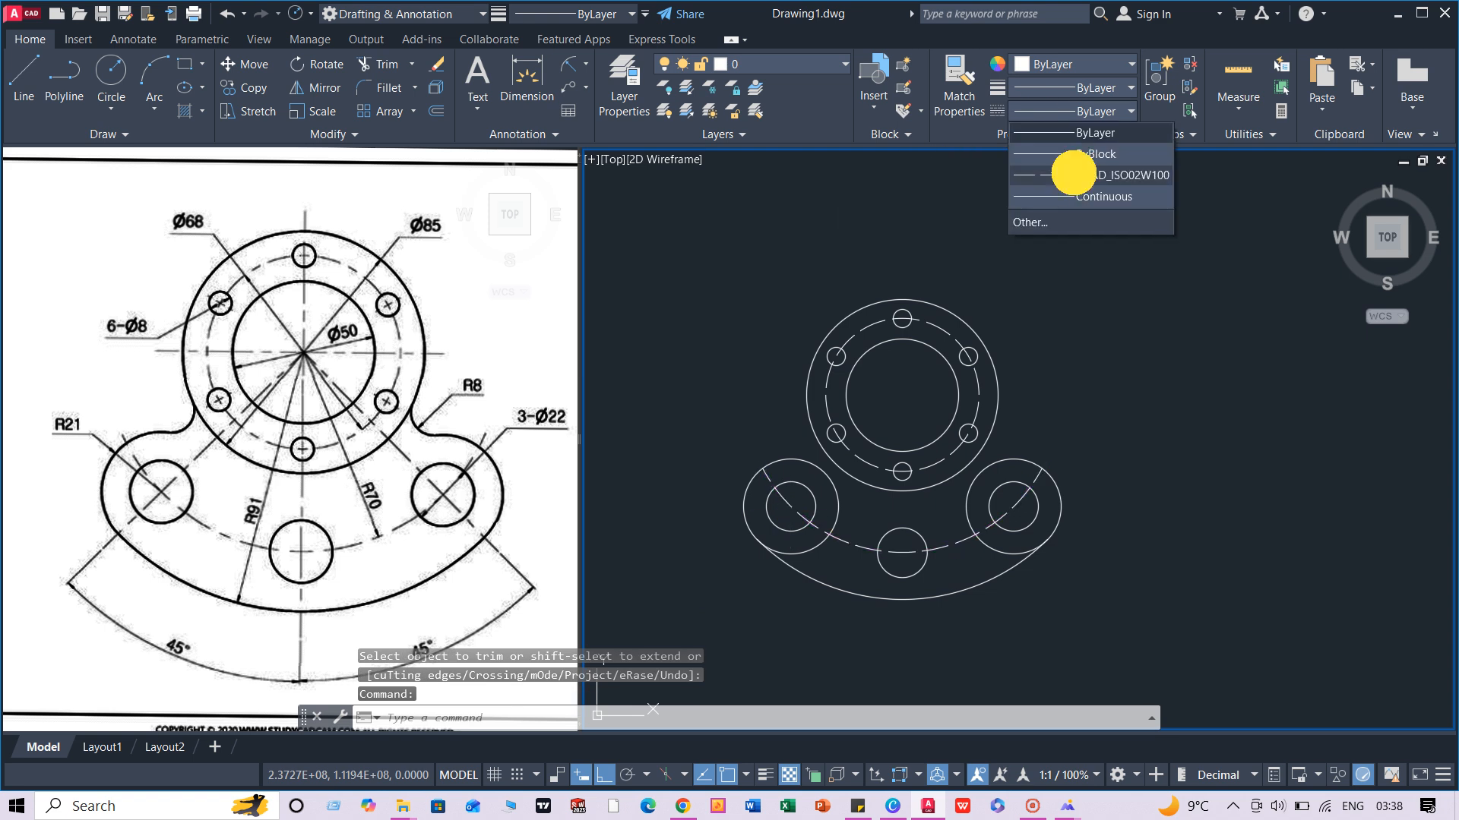
{"action": "key", "text": "Escape"}
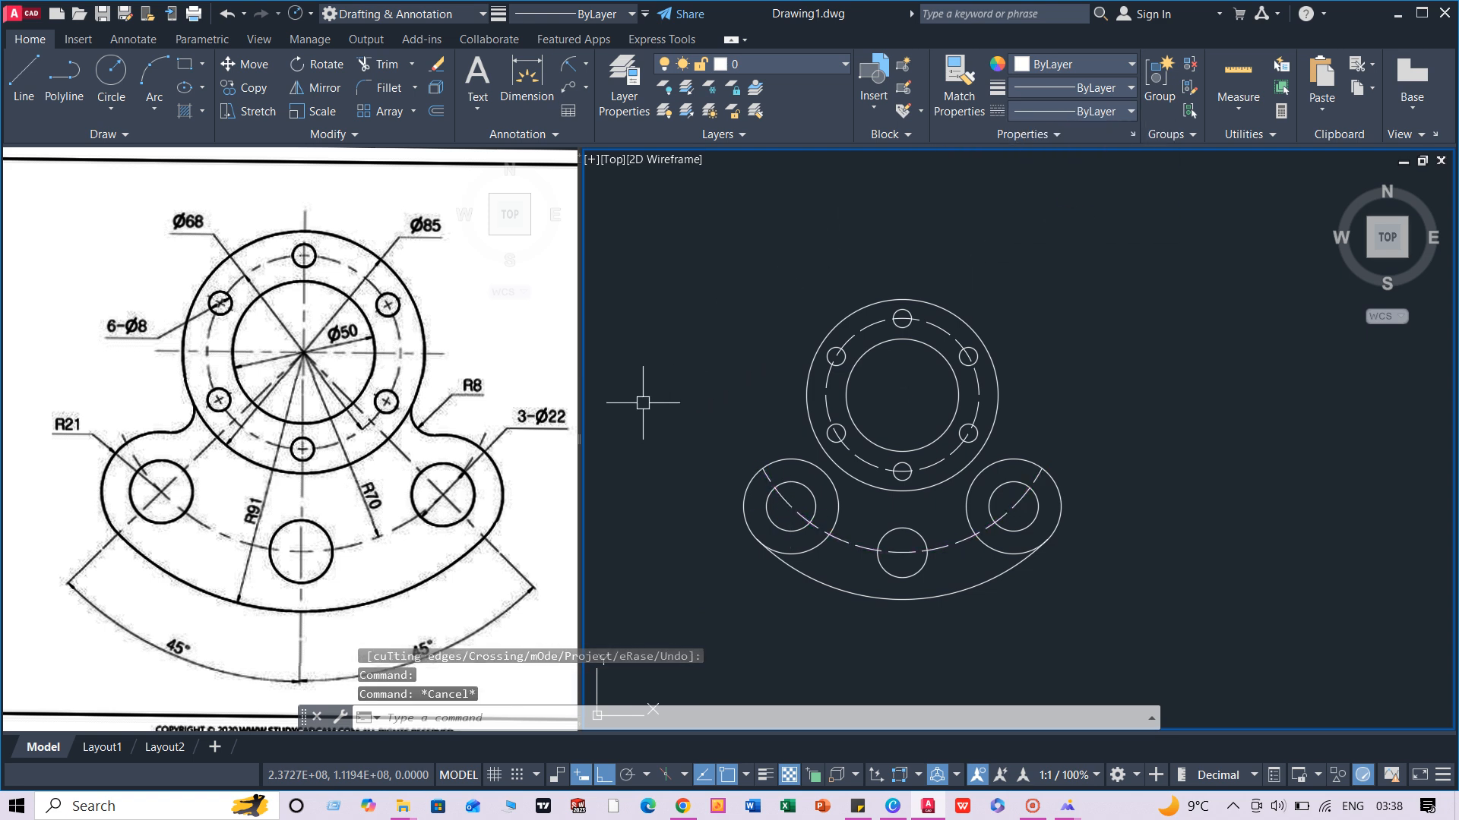
Step: Fillet the outer 85-diameter circle and the left 21-radius circle with a radius of 9
{"action": "type", "text": "f"}
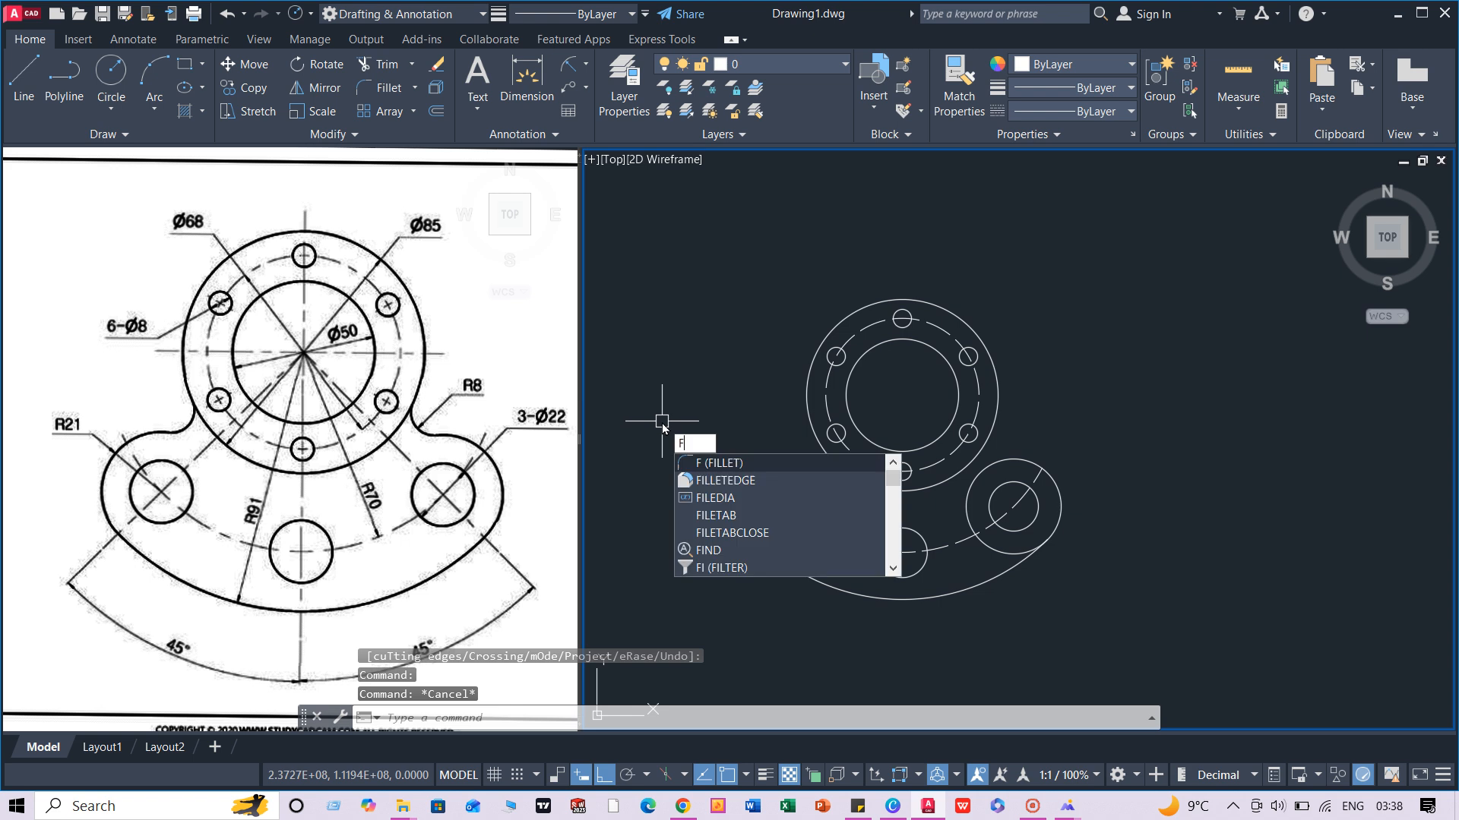
{"action": "key", "text": "Return"}
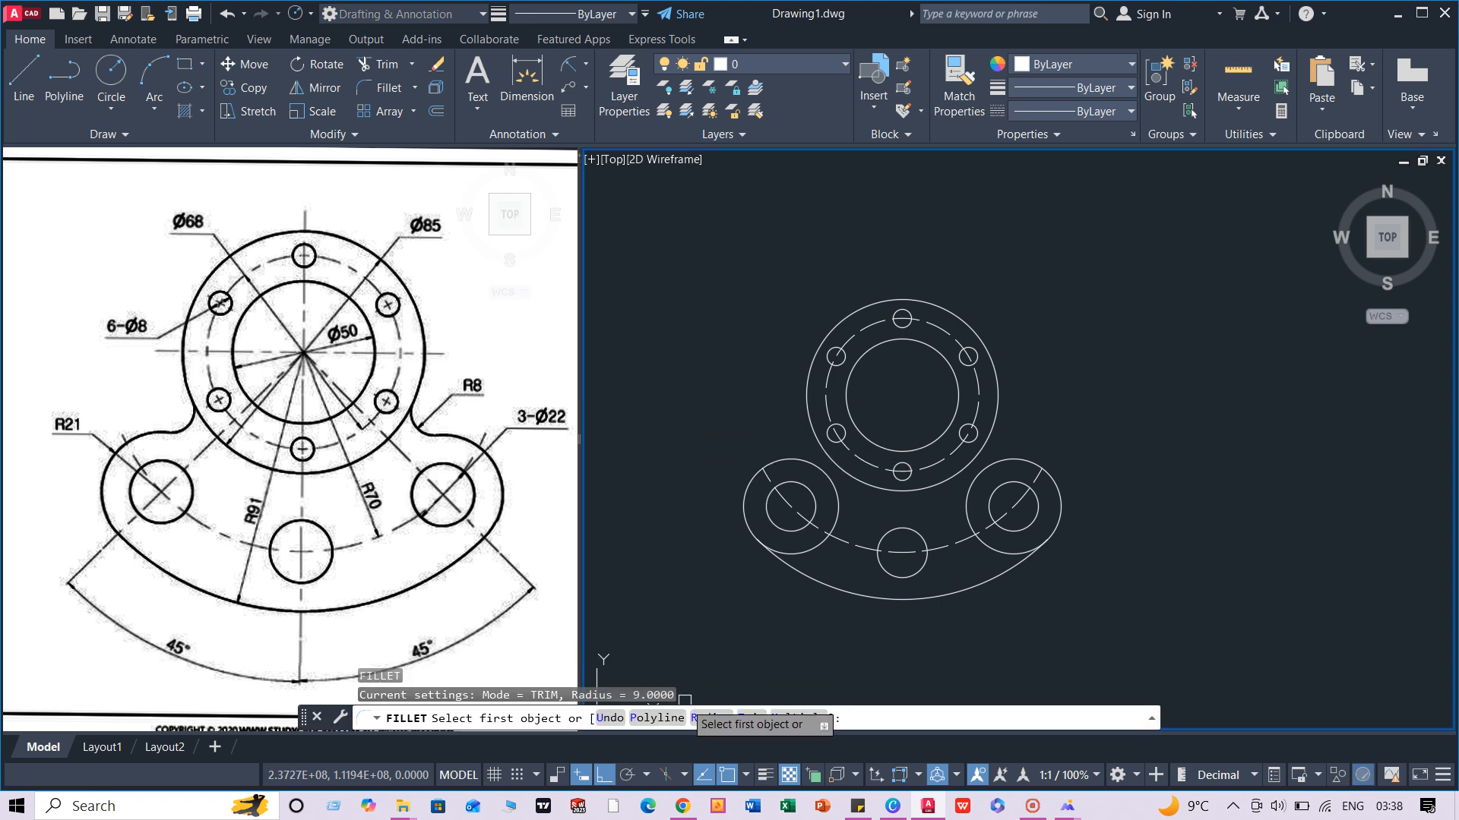
{"action": "left_click", "coordinate": [705, 716]}
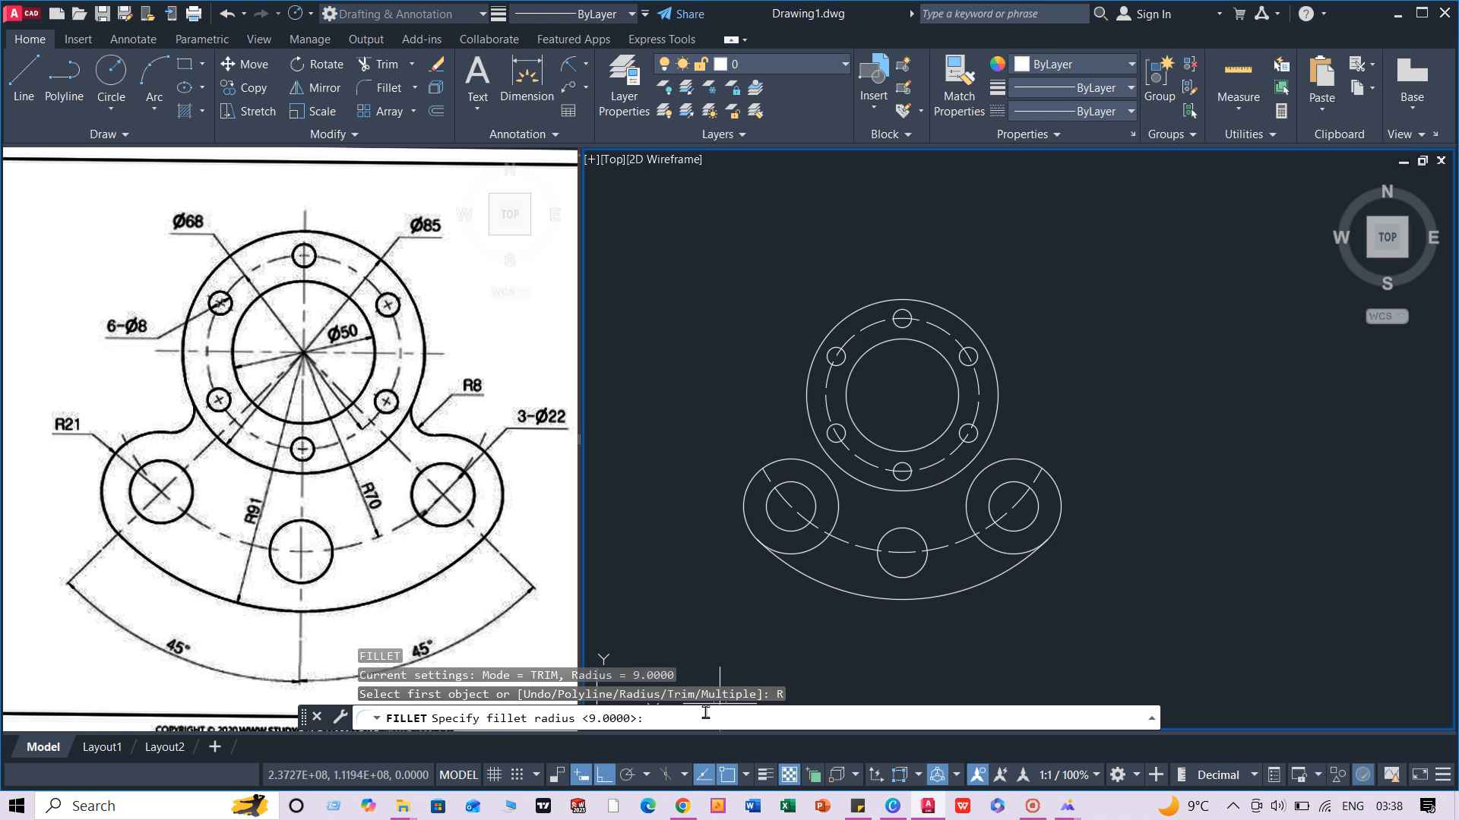
{"action": "type", "text": "9"}
{"action": "key", "text": "Return"}
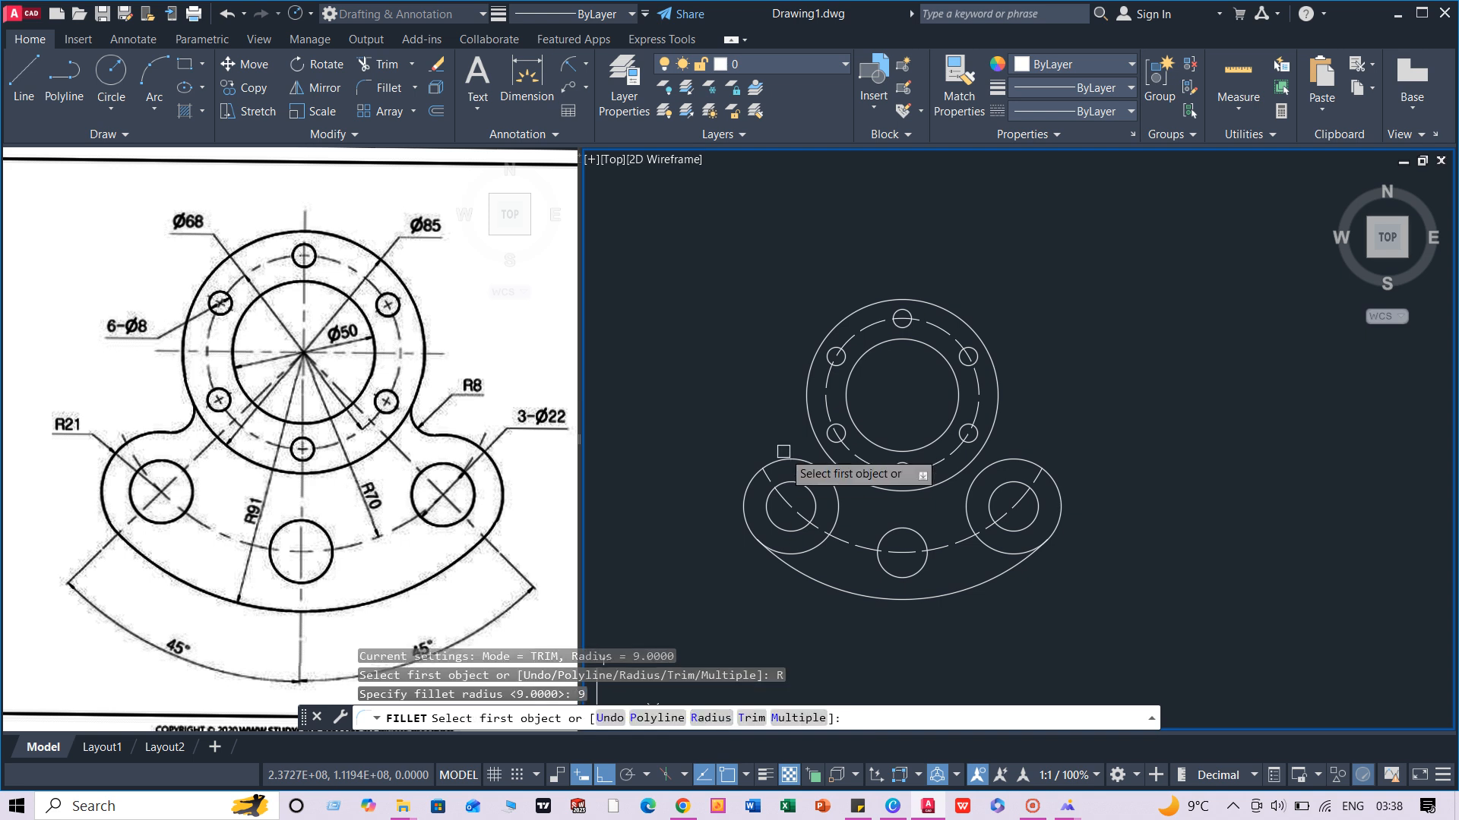
{"action": "left_click", "coordinate": [806, 445]}
{"action": "left_click", "coordinate": [801, 456]}
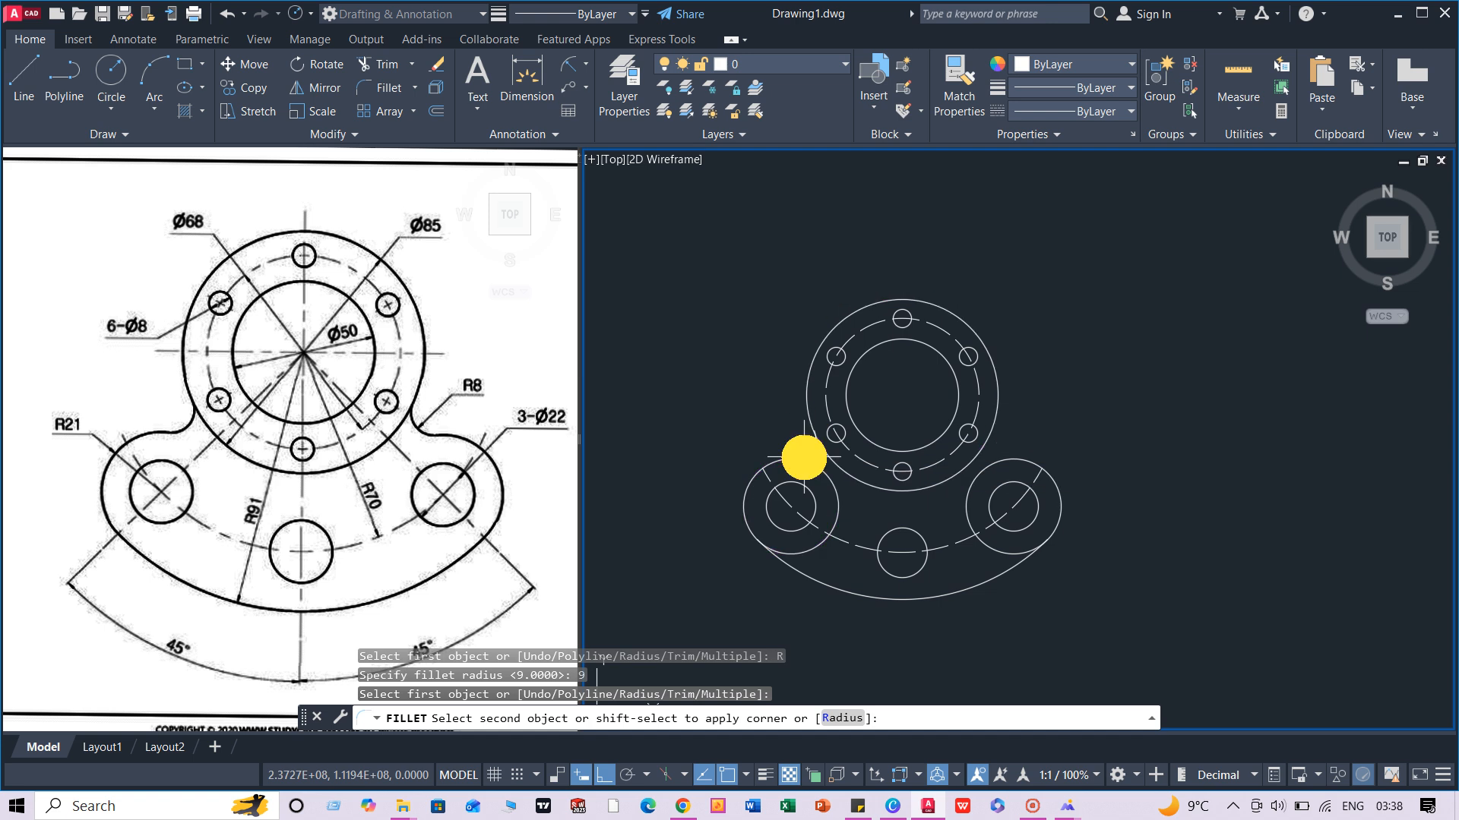
Step: Fillet the outer 85-diameter circle and the right 21-radius circle with the same radius of 9
{"action": "key", "text": "Return"}
{"action": "left_click", "coordinate": [995, 424]}
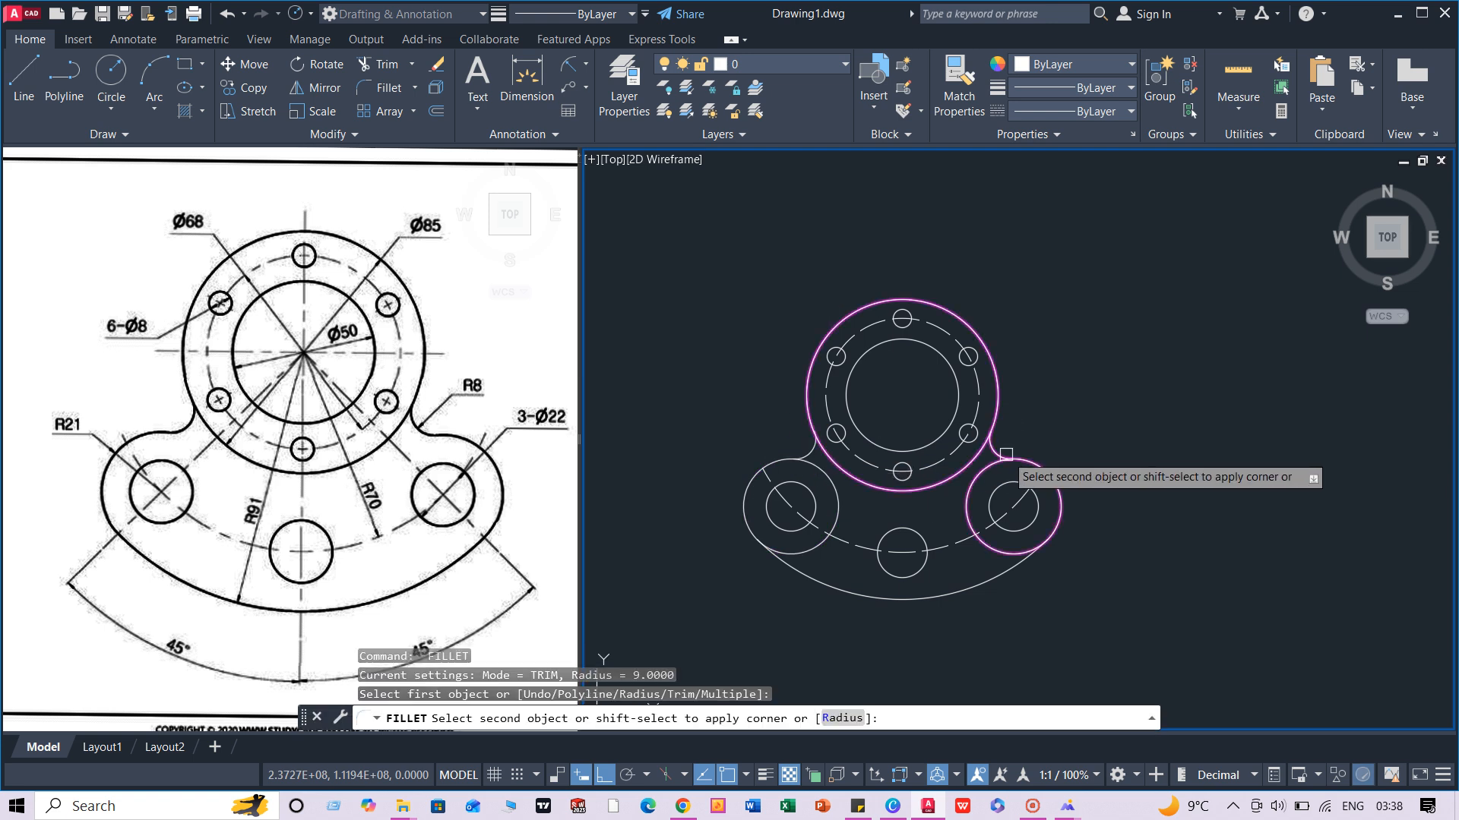
{"action": "left_click", "coordinate": [1006, 459]}
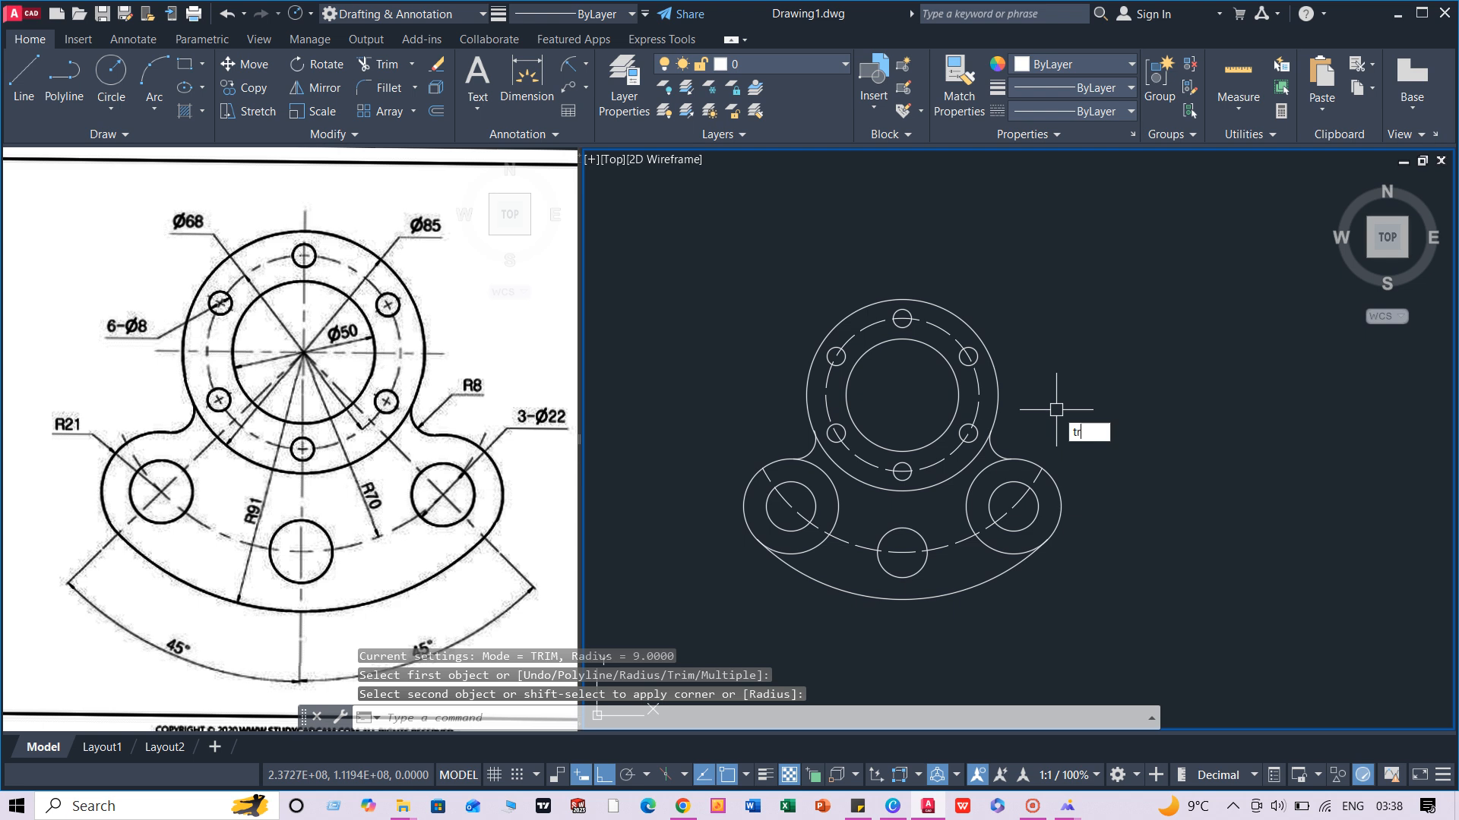
Step: Trim away the inner portions of both 21-radius circles between the fillets and the lower 91-radius arc
{"action": "type", "text": "tr"}
{"action": "key", "text": "Return"}
{"action": "left_click", "coordinate": [838, 496]}
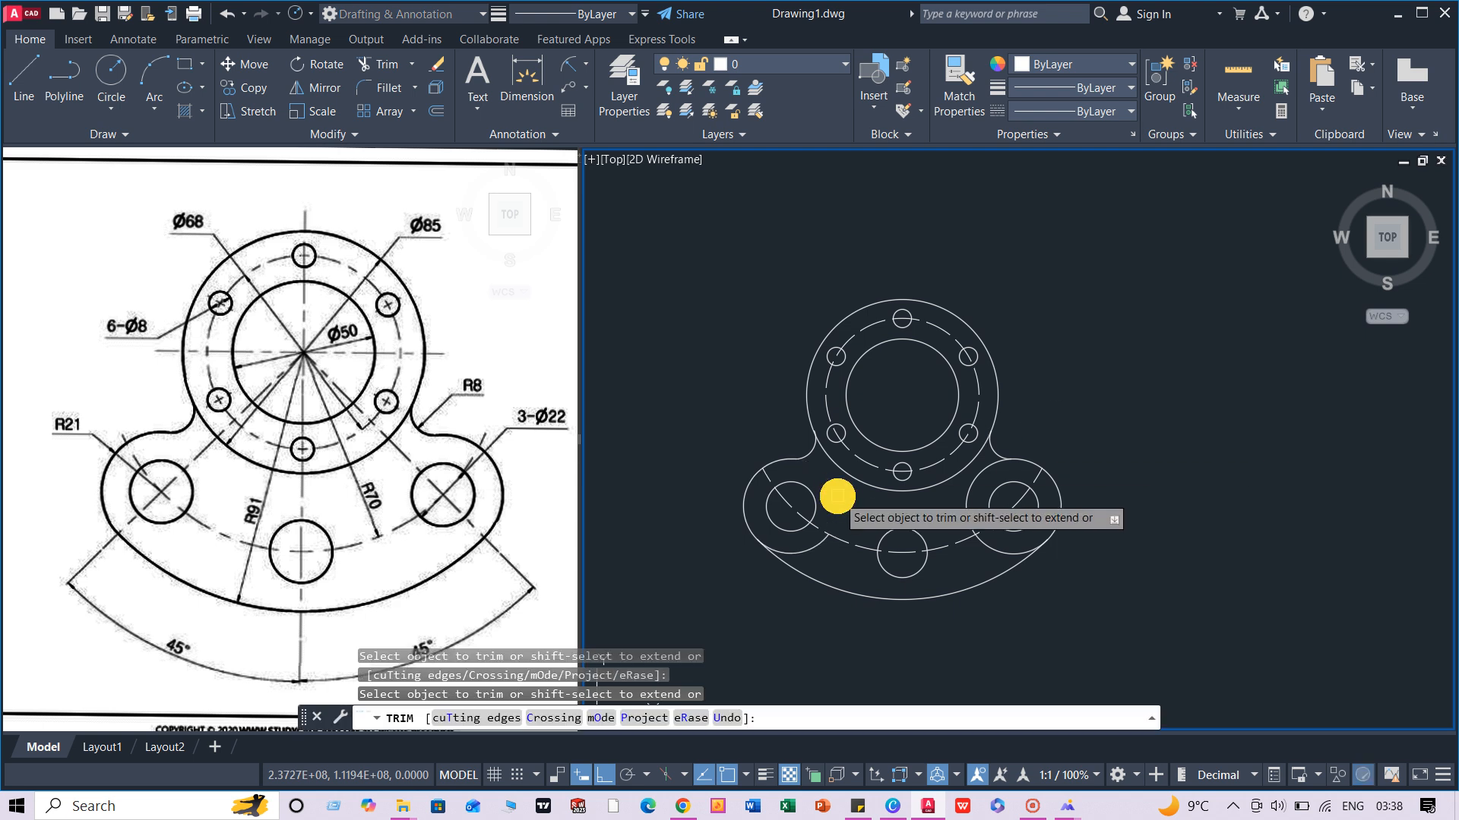
{"action": "left_click", "coordinate": [983, 547]}
{"action": "left_click", "coordinate": [970, 510]}
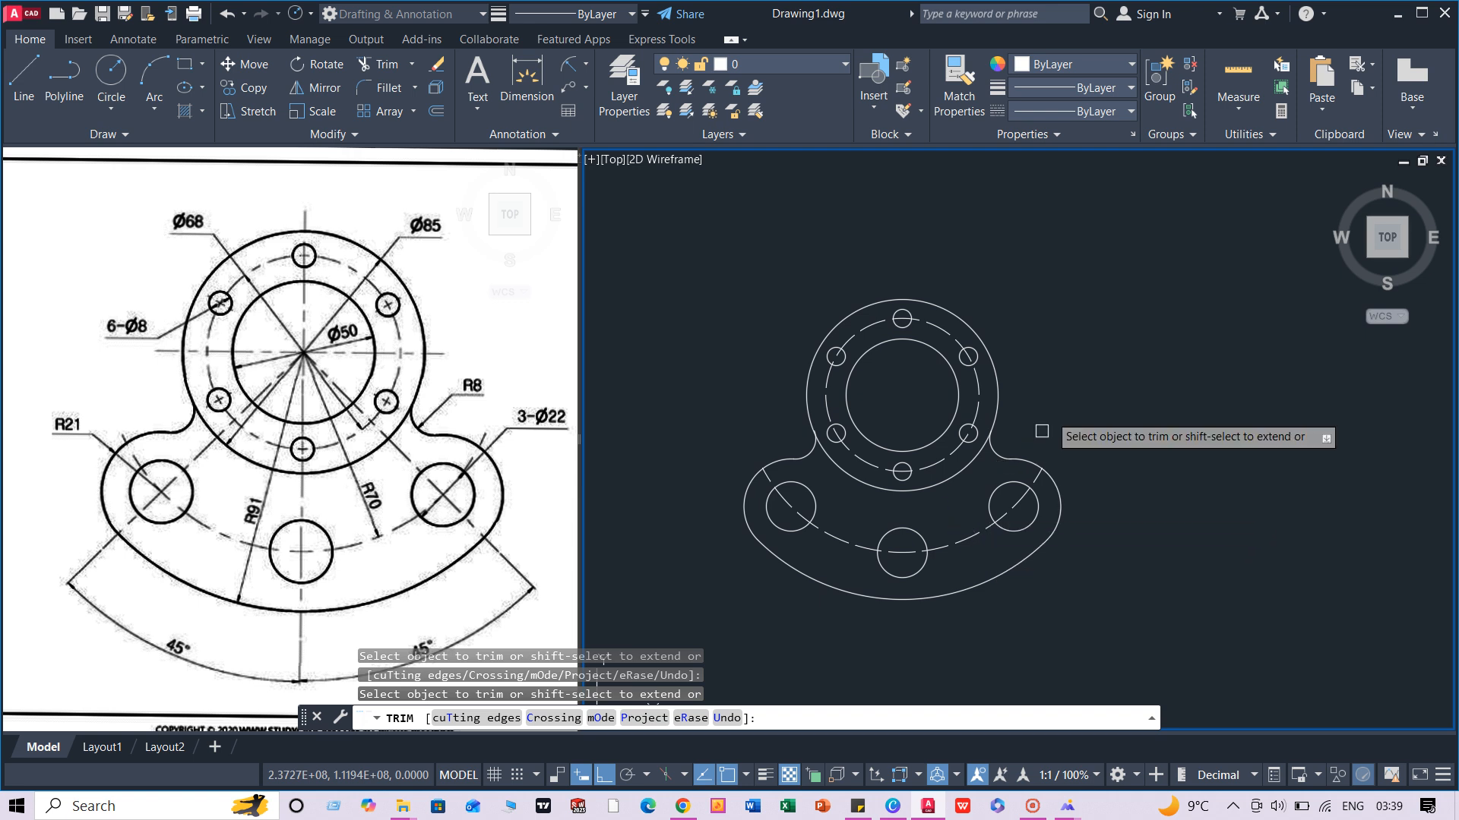
{"action": "right_click", "coordinate": [1063, 329]}
{"action": "left_click", "coordinate": [1094, 340]}
{"action": "scroll", "coordinate": [836, 459], "scroll_direction": "up", "scroll_amount": 3}
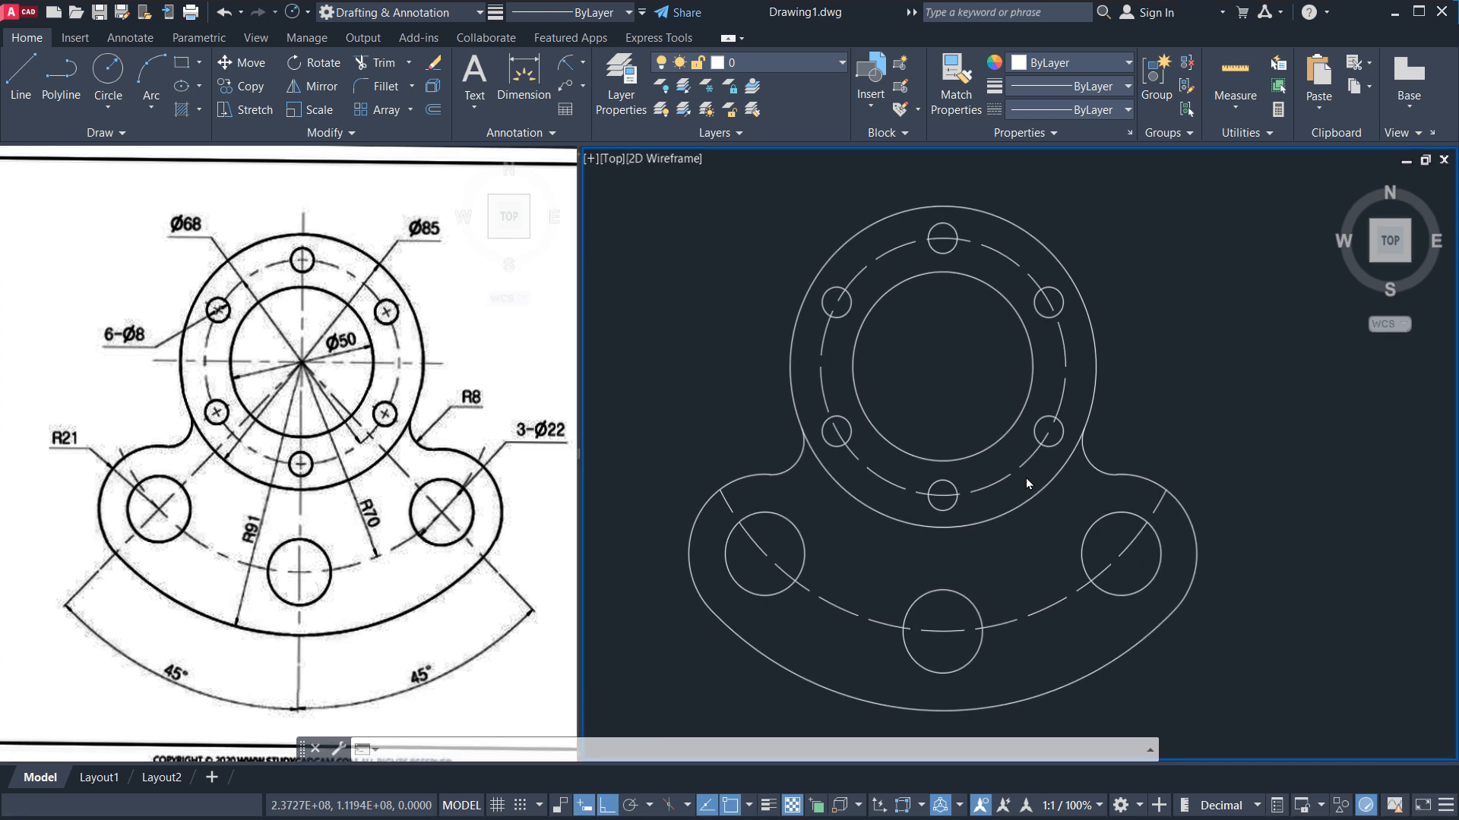
{"action": "scroll", "coordinate": [989, 460], "scroll_direction": "up", "scroll_amount": 3}
{"action": "mouse_move", "coordinate": [1069, 495]}
{"action": "middle_mouse_down"}
{"action": "mouse_move", "coordinate": [1159, 507]}
{"action": "mouse_move", "coordinate": [1069, 496]}
{"action": "middle_mouse_up"}
{"action": "scroll", "coordinate": [1159, 508], "scroll_direction": "down", "scroll_amount": 3}
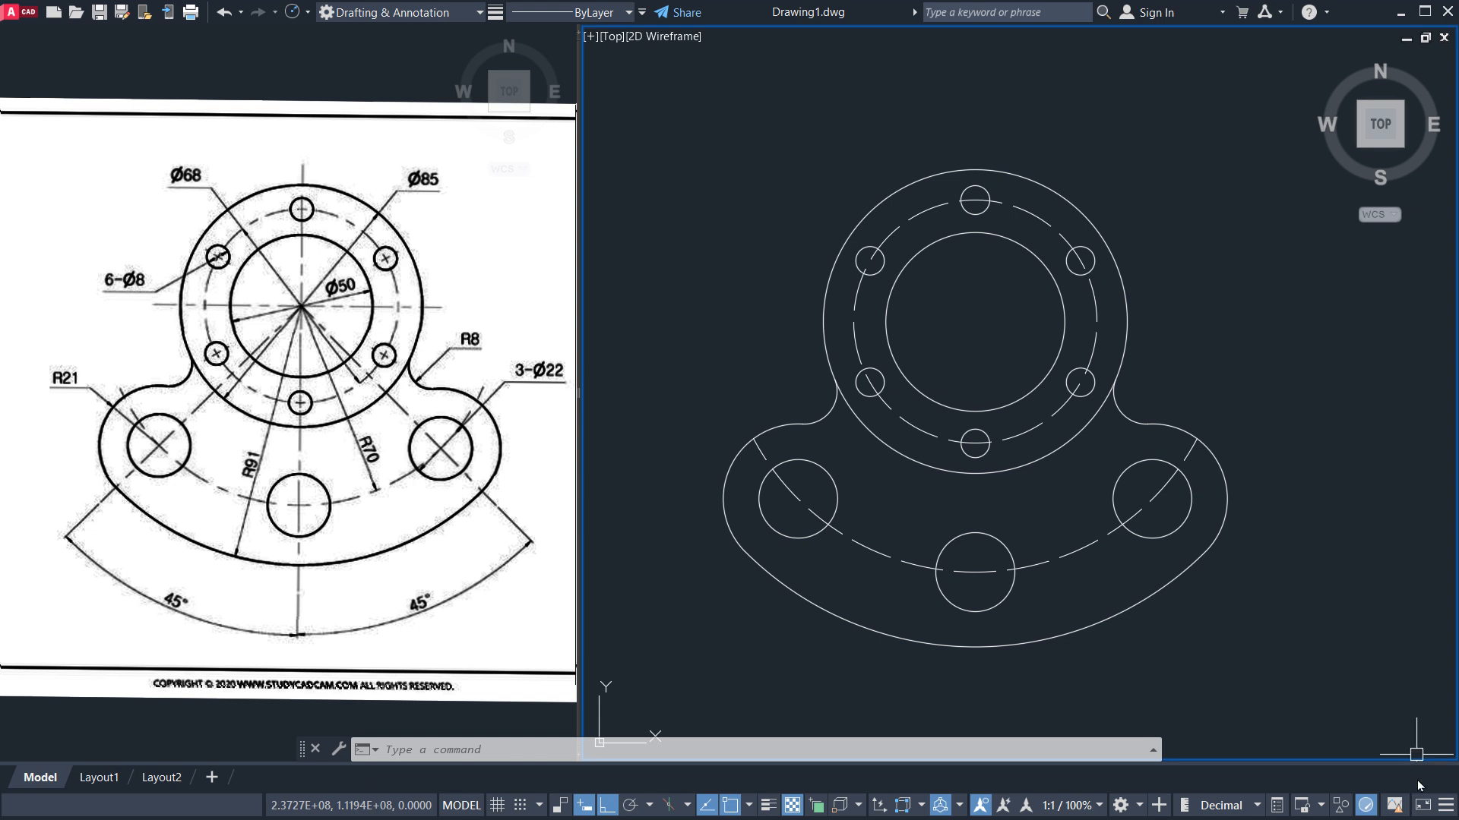
{"action": "left_click", "coordinate": [1420, 807]}
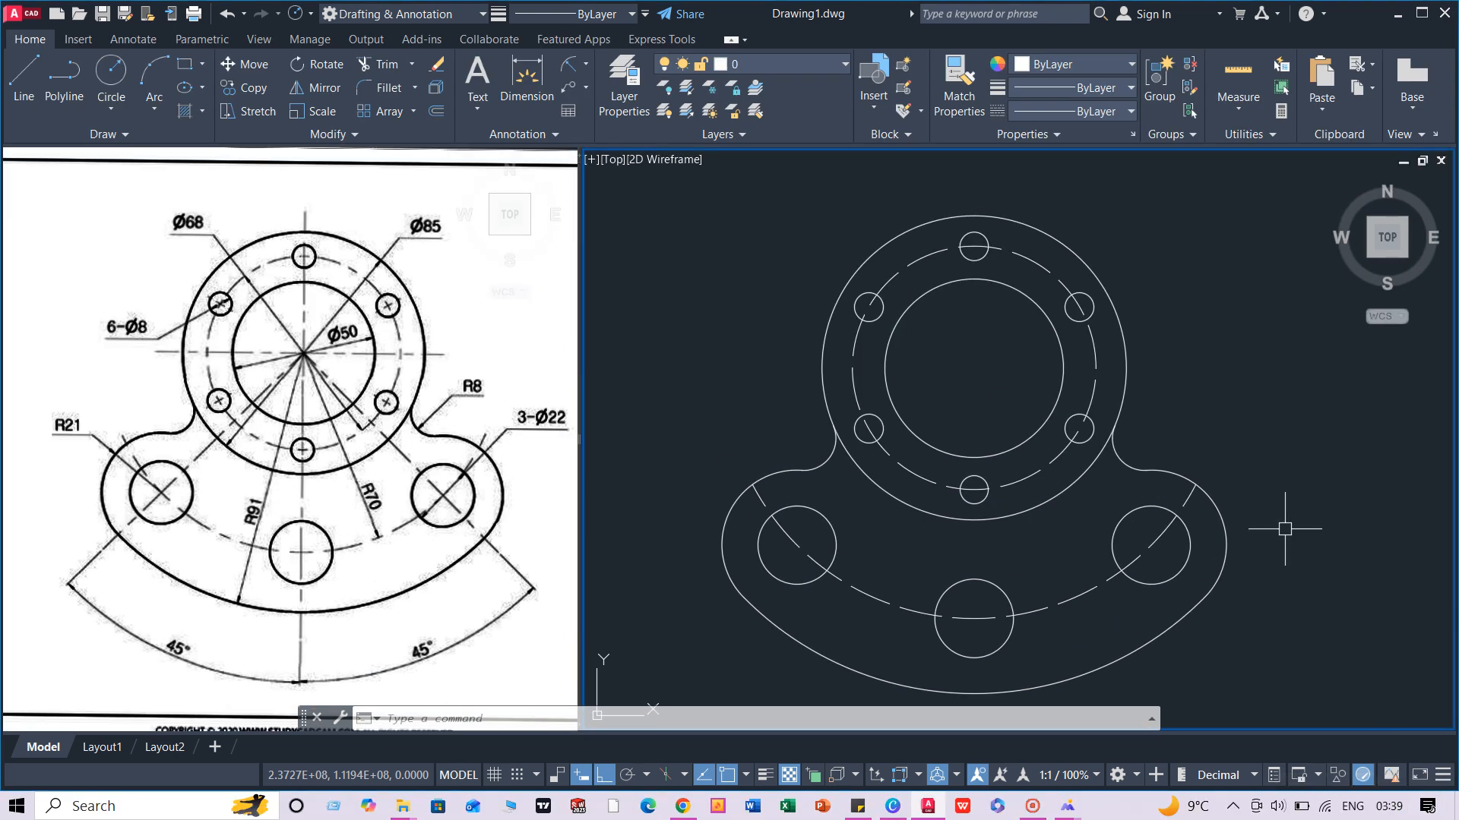
{"action": "middle_click_drag", "start_coordinate": [1258, 437], "coordinate": [1206, 402]}
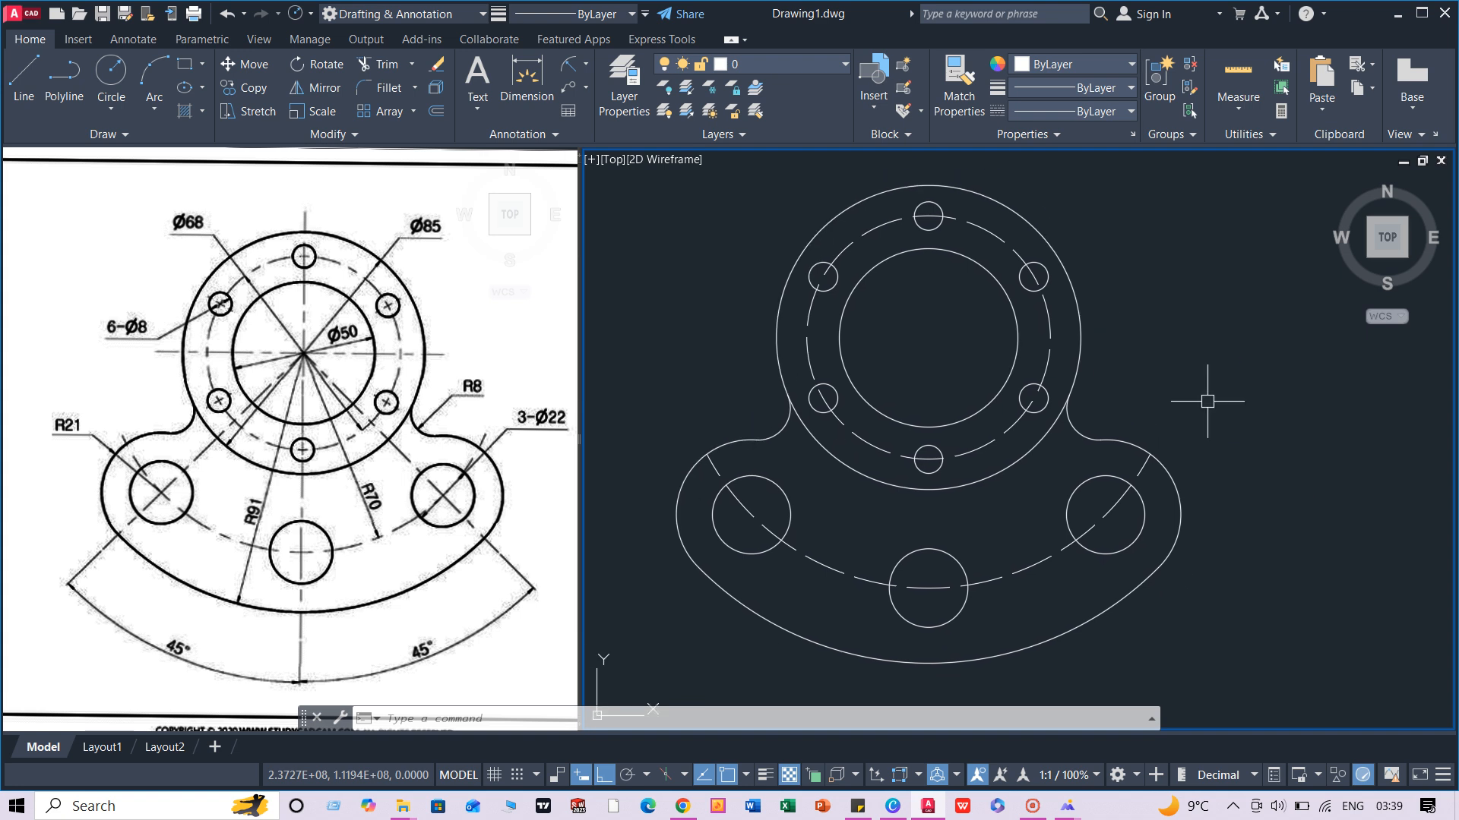